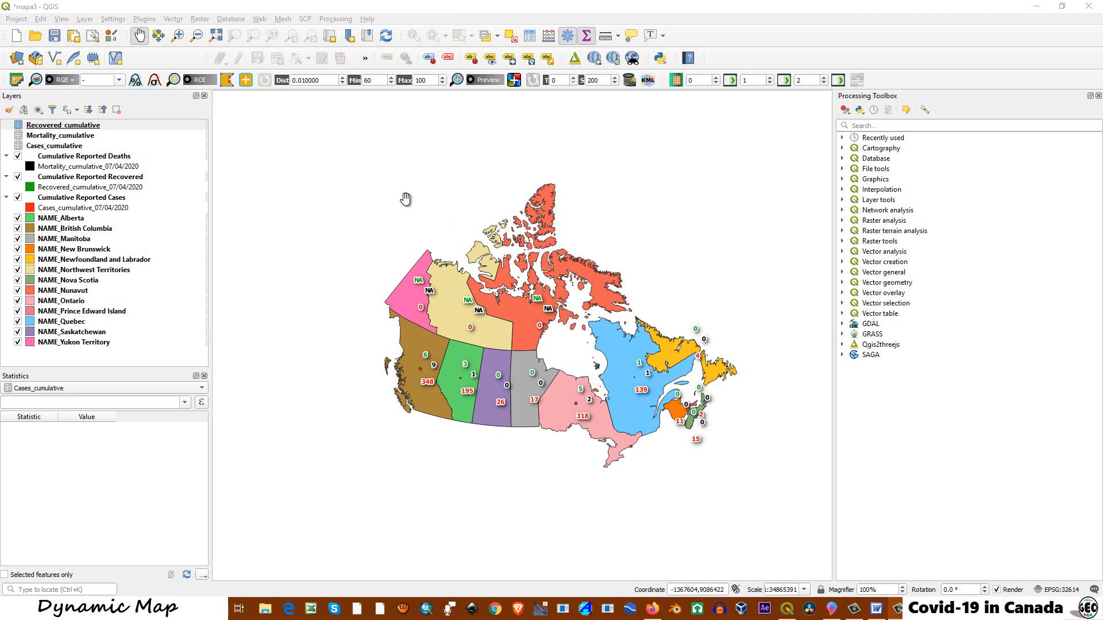
- Create a print layout titled 1 and draw a map item across nearly the whole page
click(74, 35)
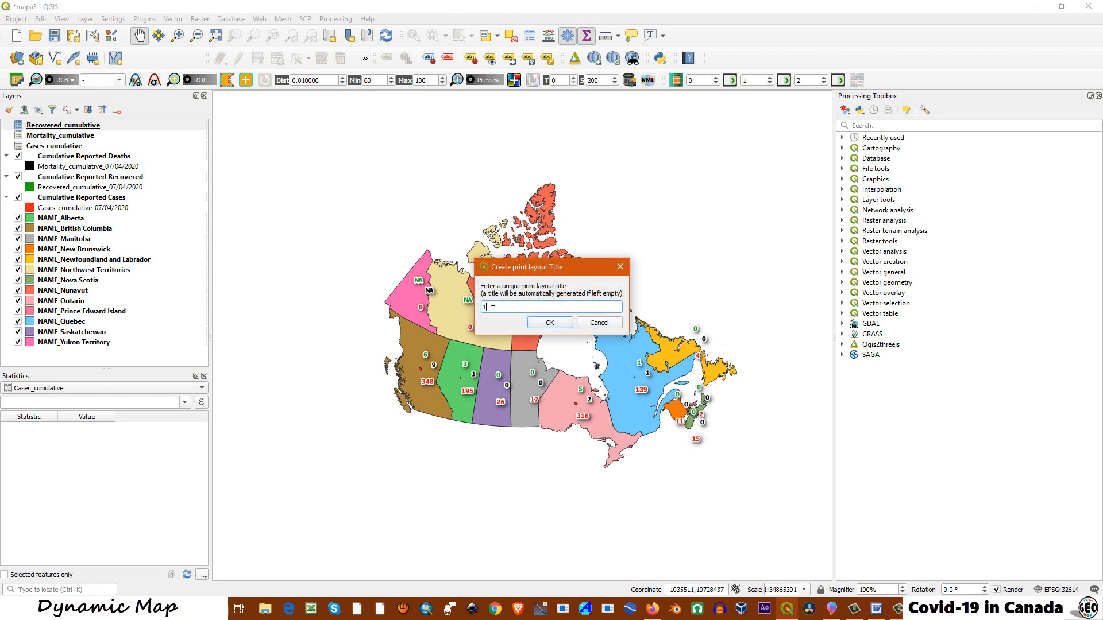
click(557, 325)
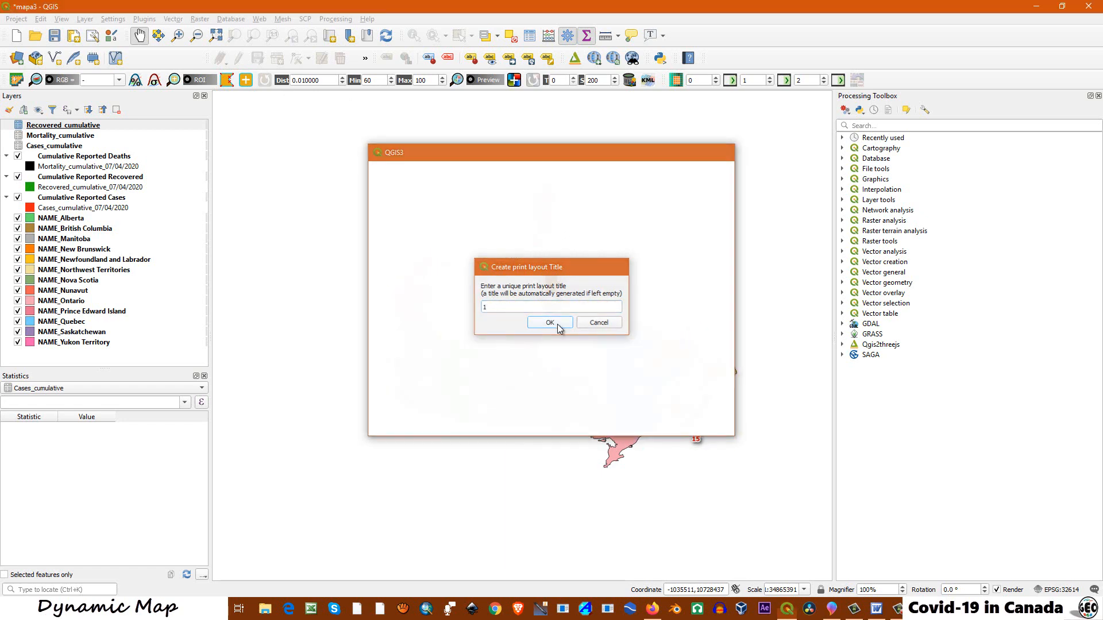
click(960, 70)
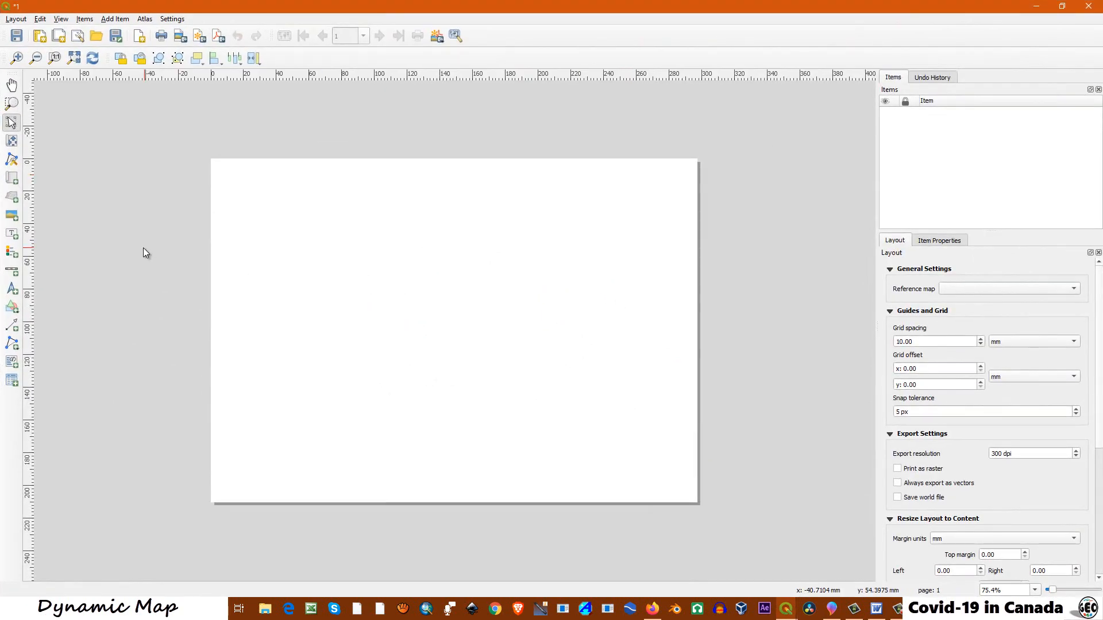
click(12, 179)
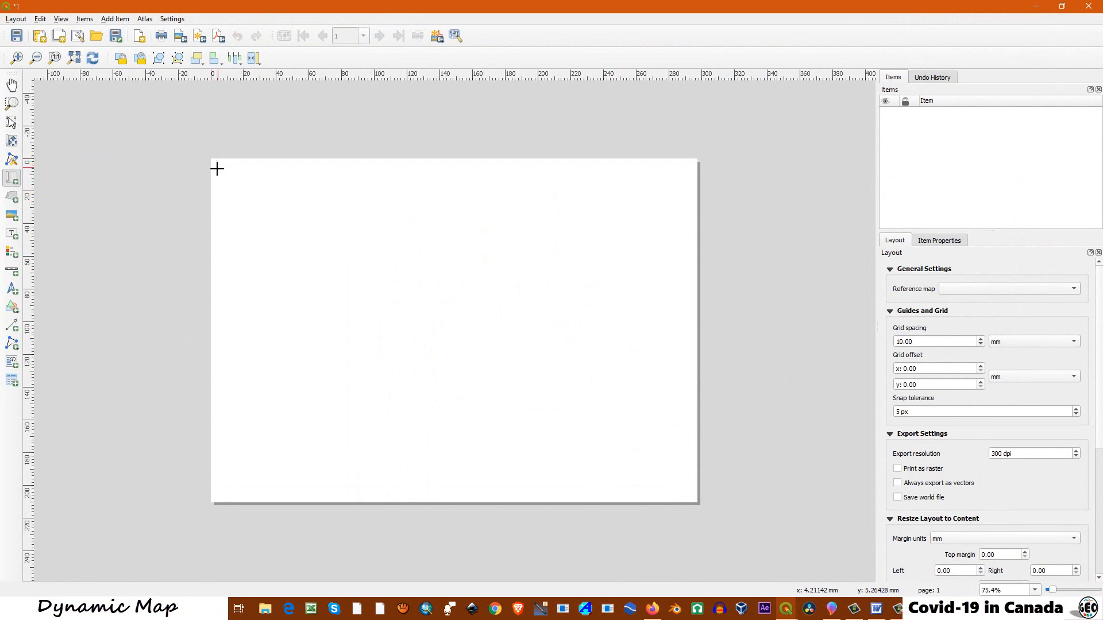
drag(219, 167, 690, 496)
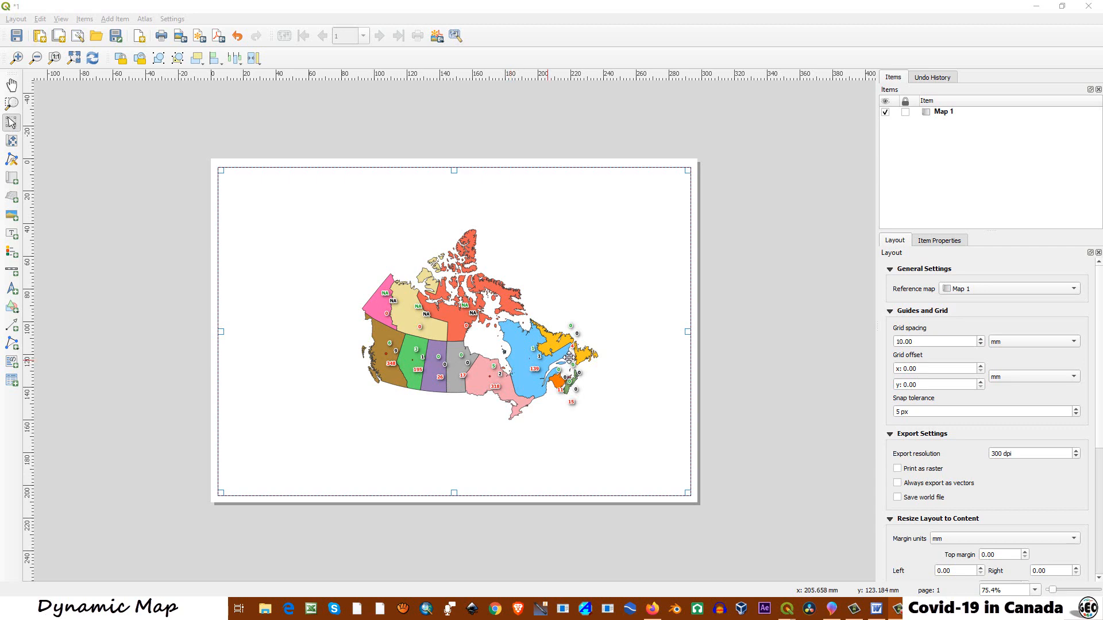
- Switch to Paint 3D to check the target output resolution in the Dimensiones screenshot
click(831, 610)
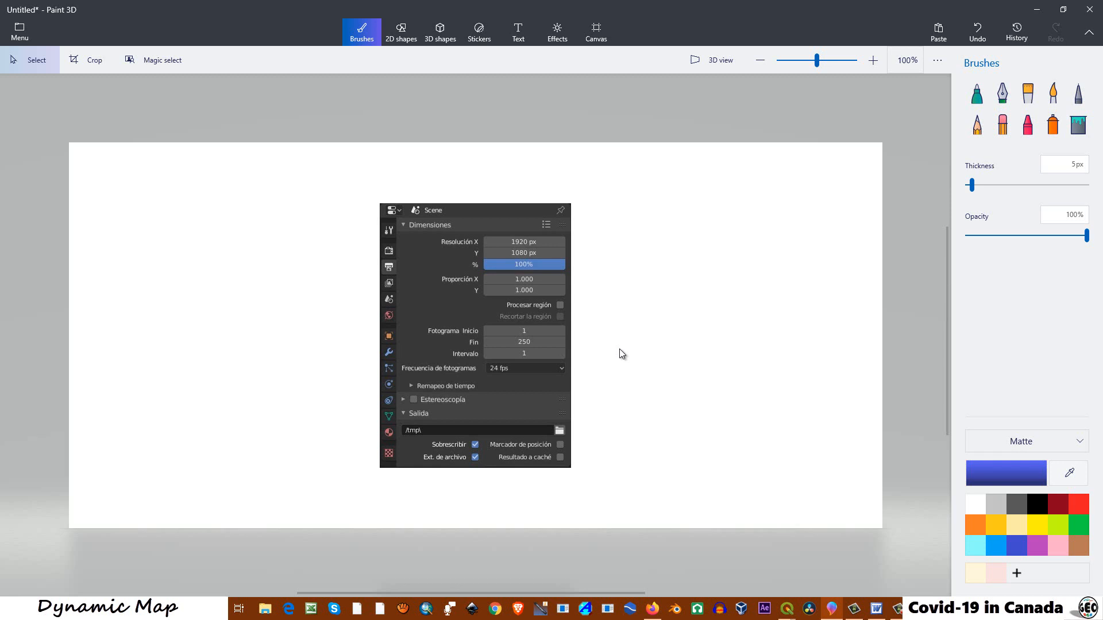
click(1038, 10)
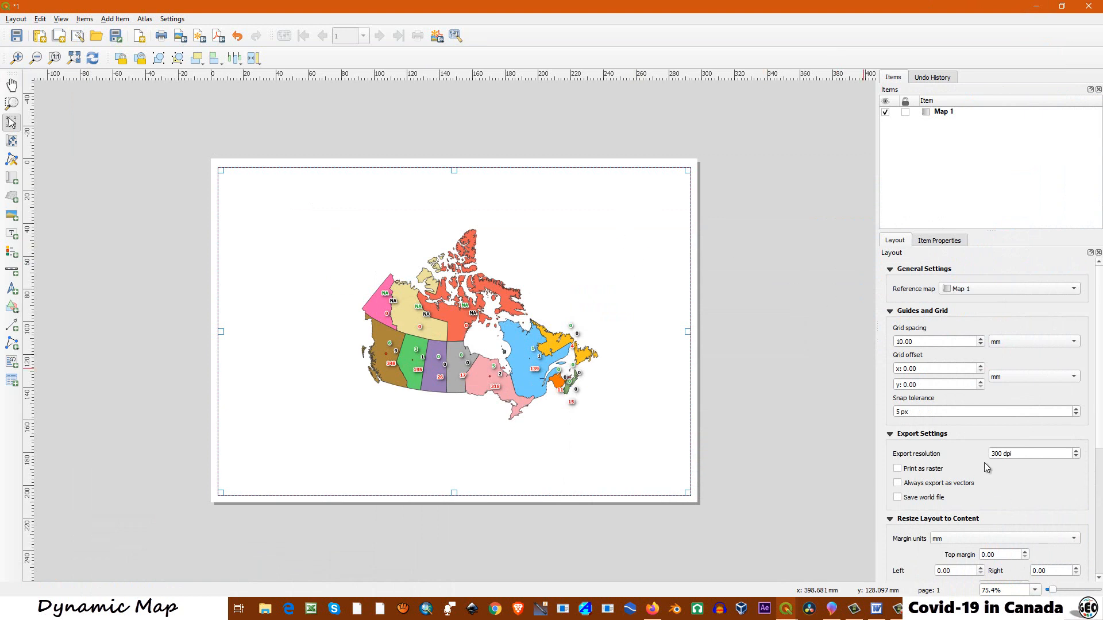
- Resize the layout to its content with 40 mm left and right margins and 12.5 mm top and bottom margins
scroll(983, 463, down, 4)
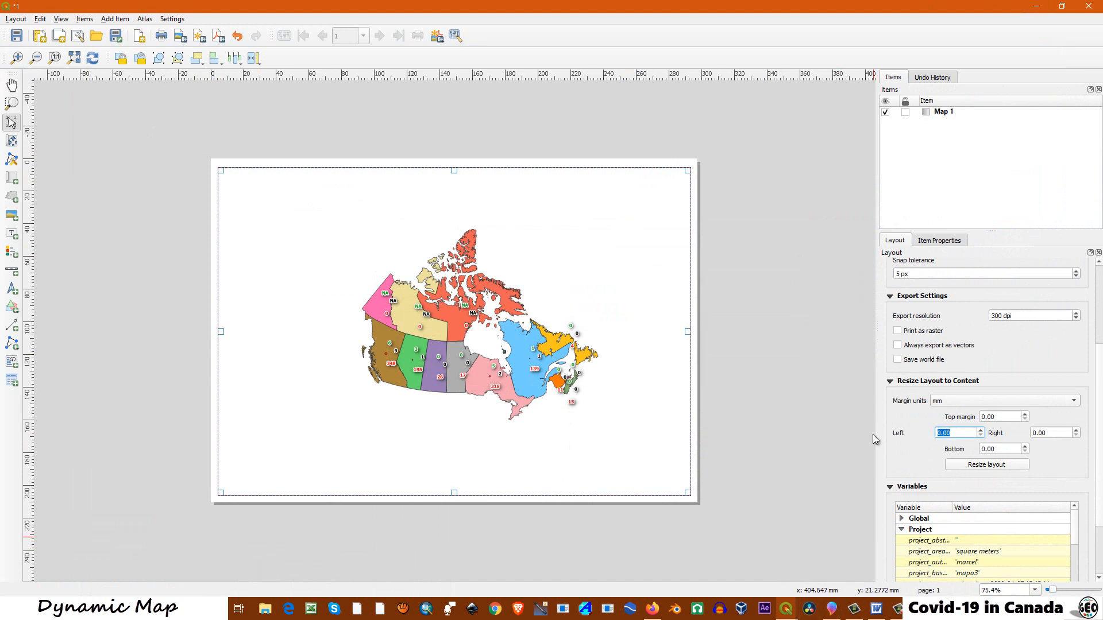
text(40)
click(993, 467)
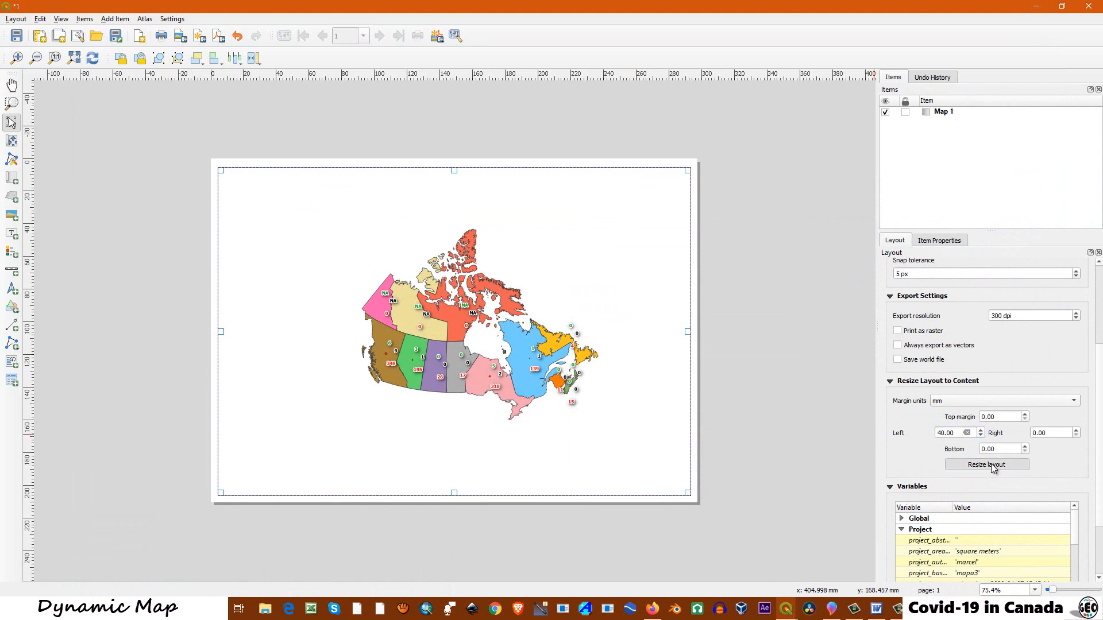
double_click(1053, 432)
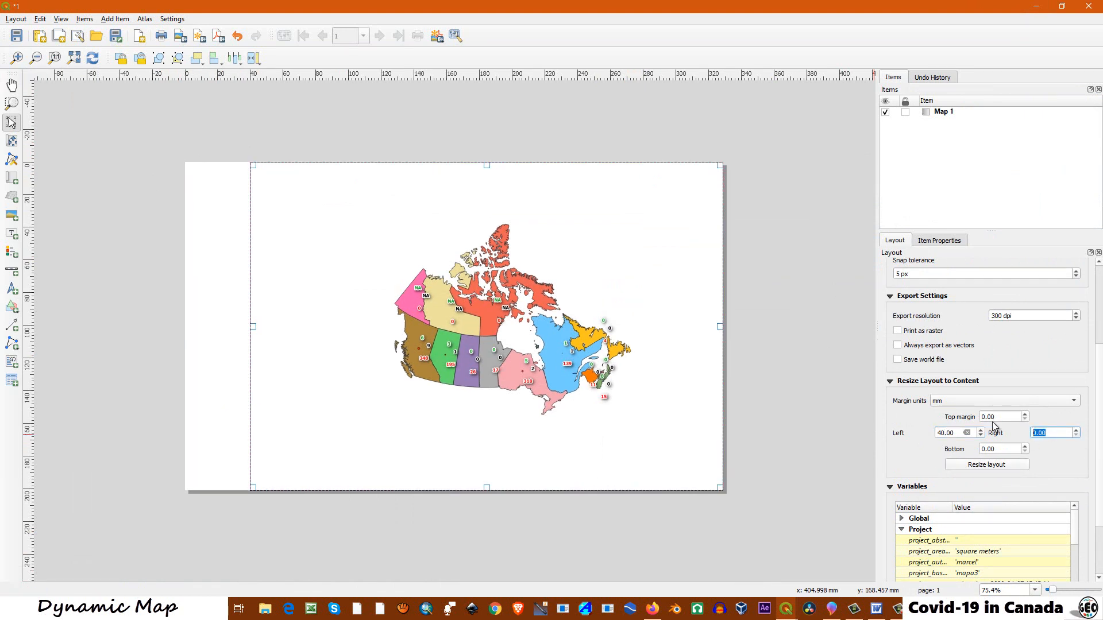
text(40)
double_click(1002, 417)
text(12.5)
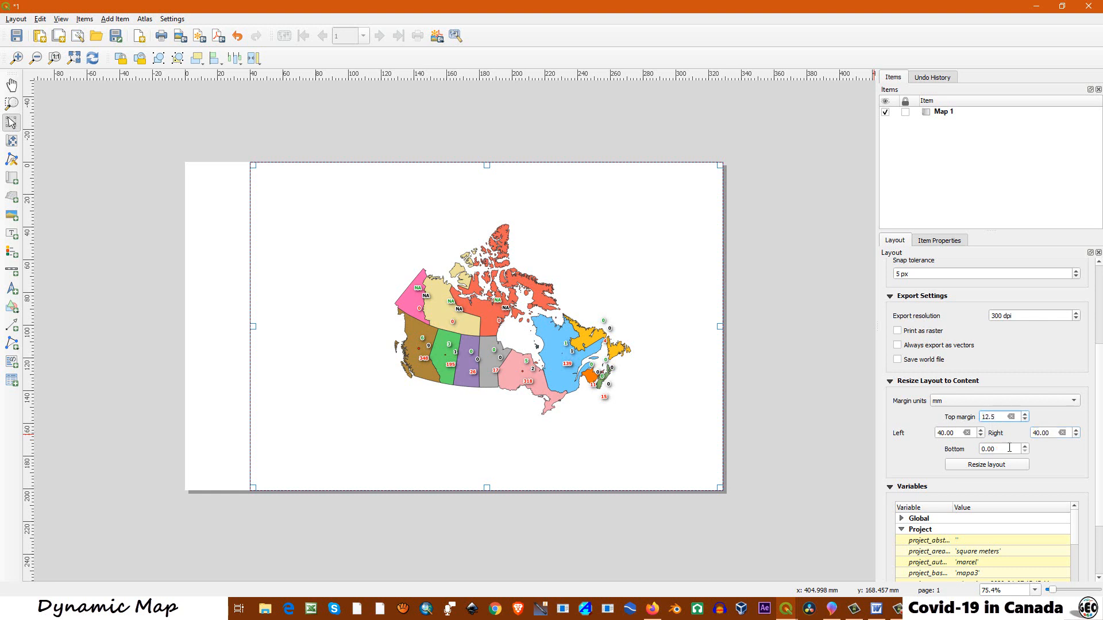
drag(1009, 450, 940, 440)
text(12.5)
click(986, 468)
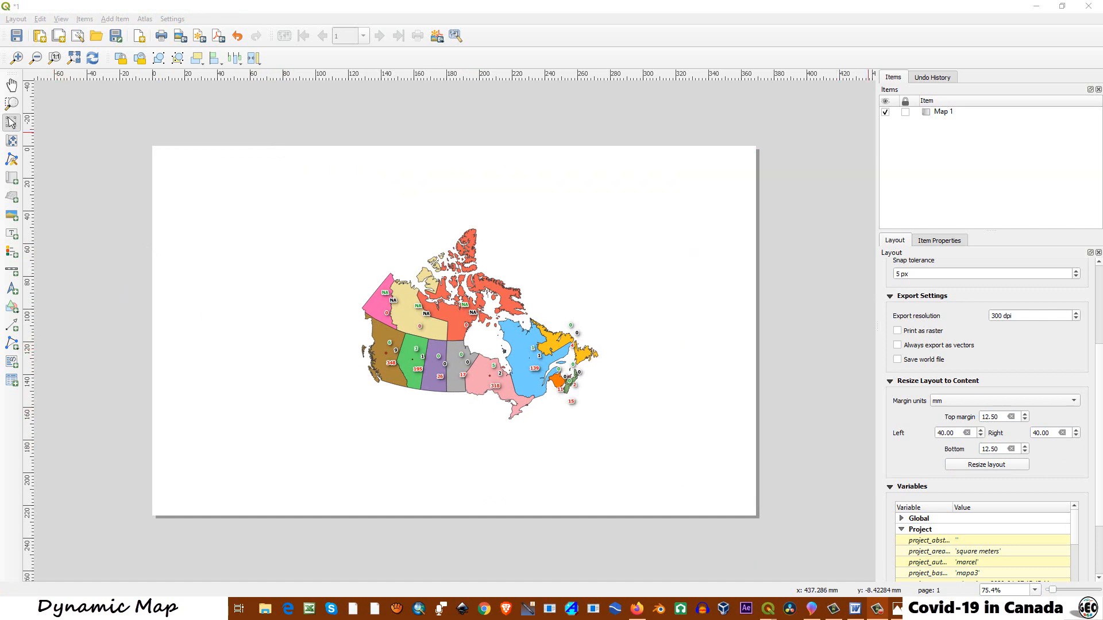
- Add a legend in the lower-left area of the page and turn off its automatic updating
click(12, 252)
drag(165, 263, 275, 506)
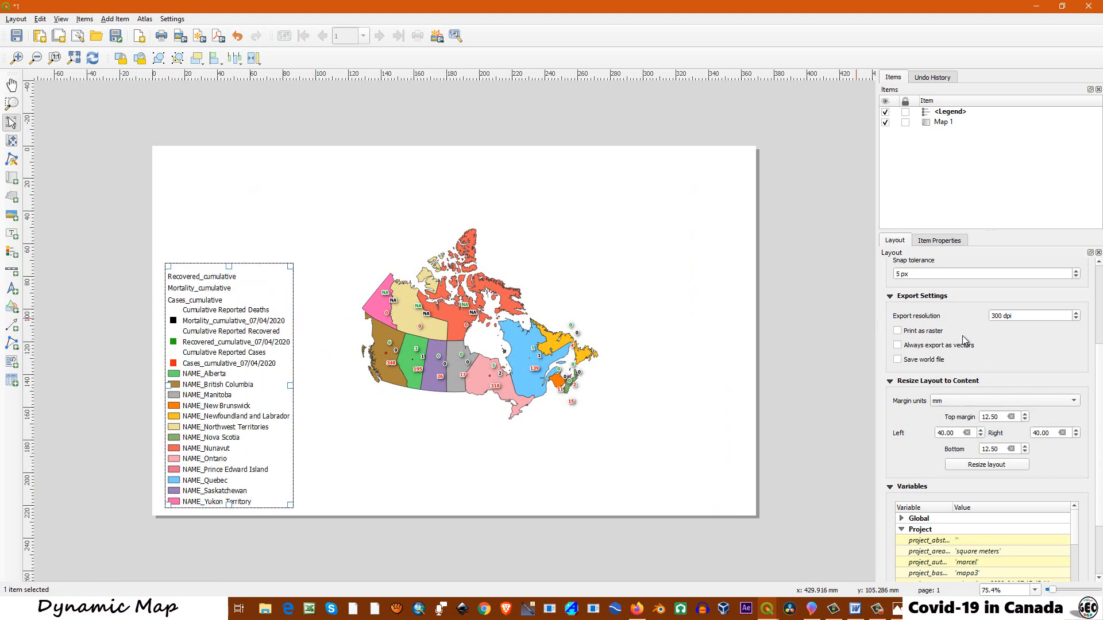
click(926, 242)
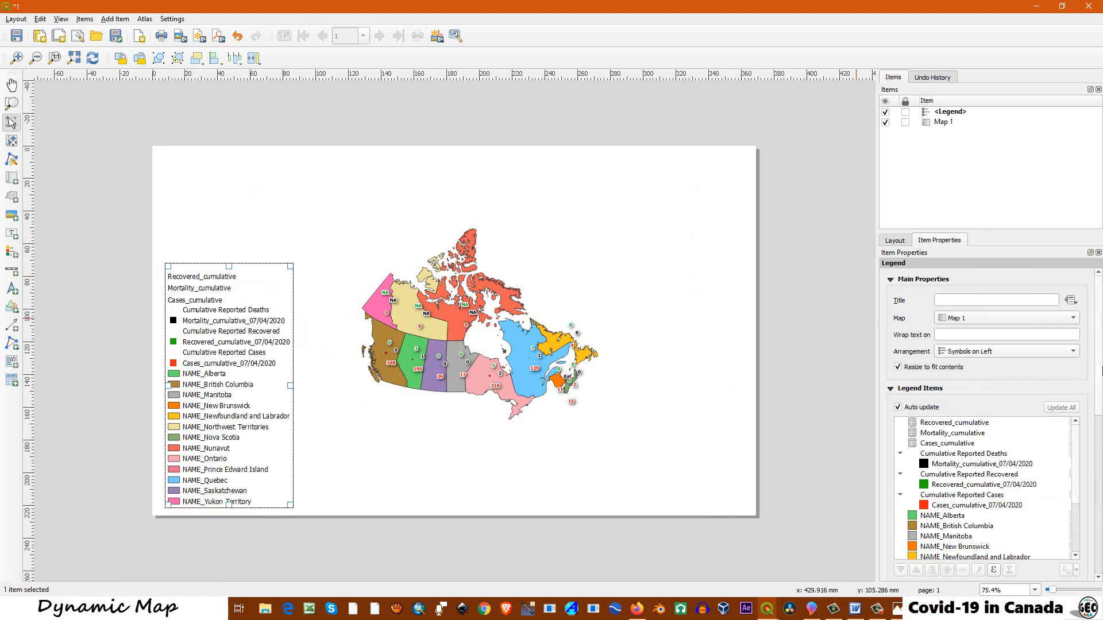
click(956, 423)
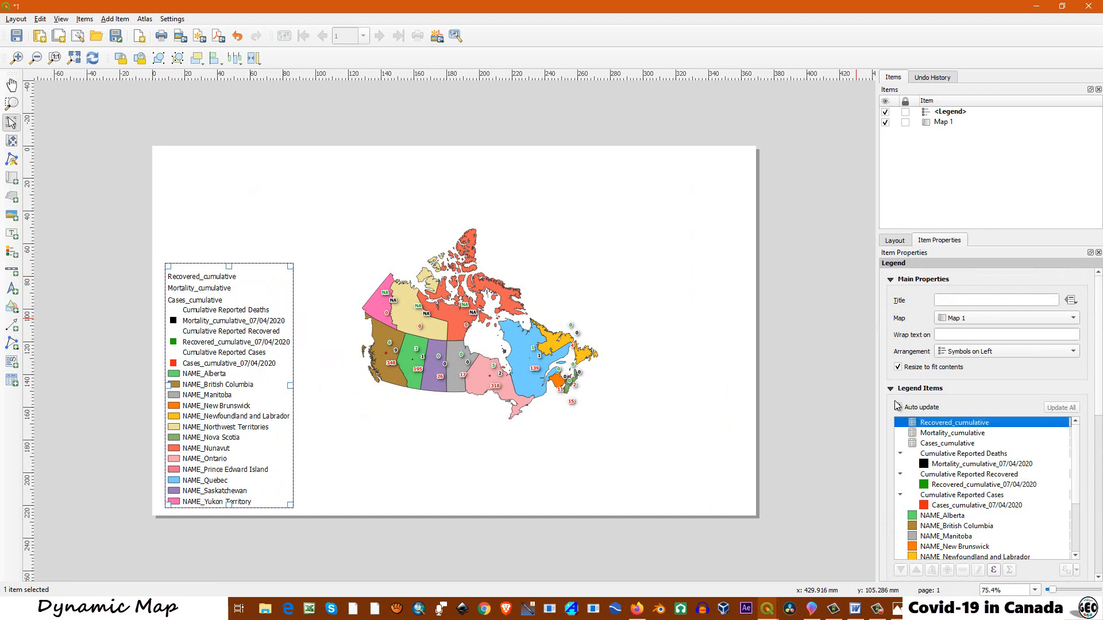
click(898, 407)
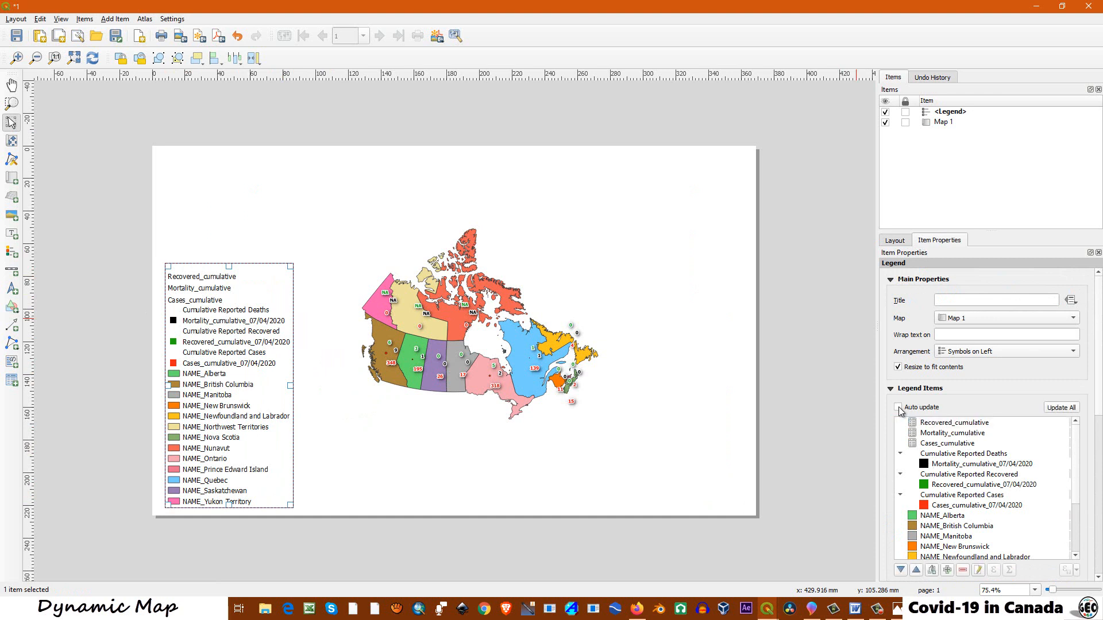
- Remove the three cumulative tables and the Cumulative Reported Deaths, Recovered and Cases layers from the legend, keeping only the province and territory entries
click(953, 424)
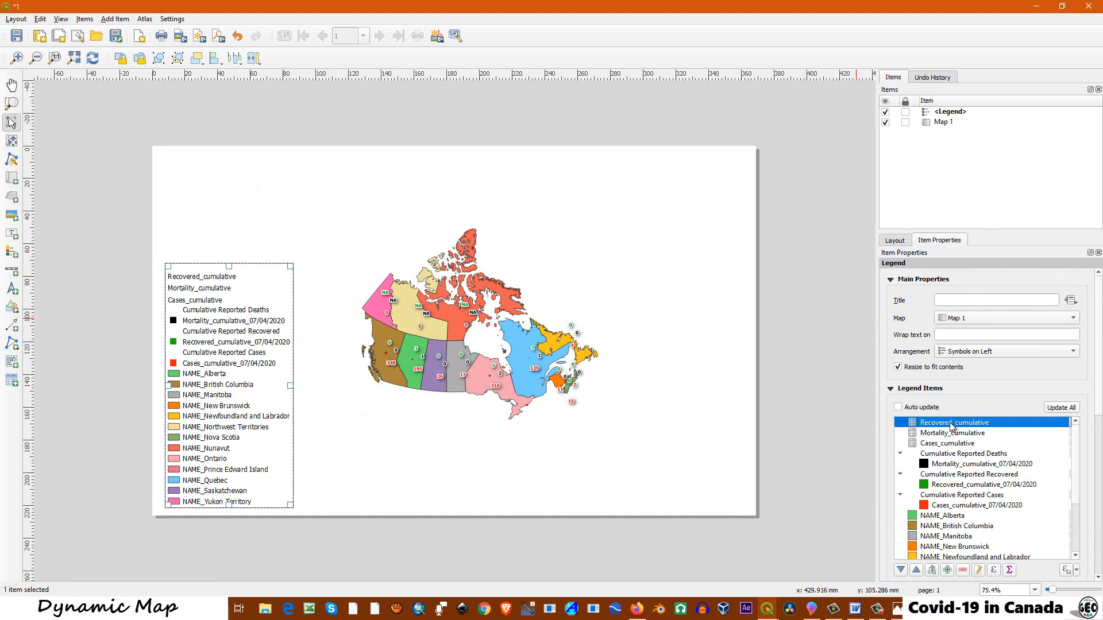
shift+click(952, 435)
shift+click(950, 445)
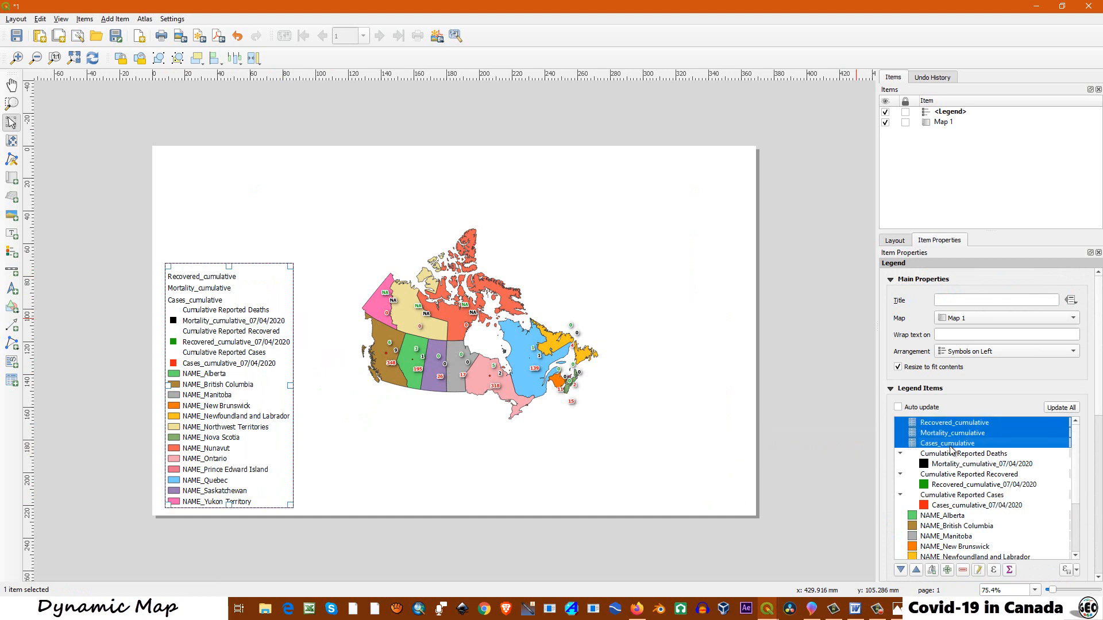
scroll(1074, 467, down, 2)
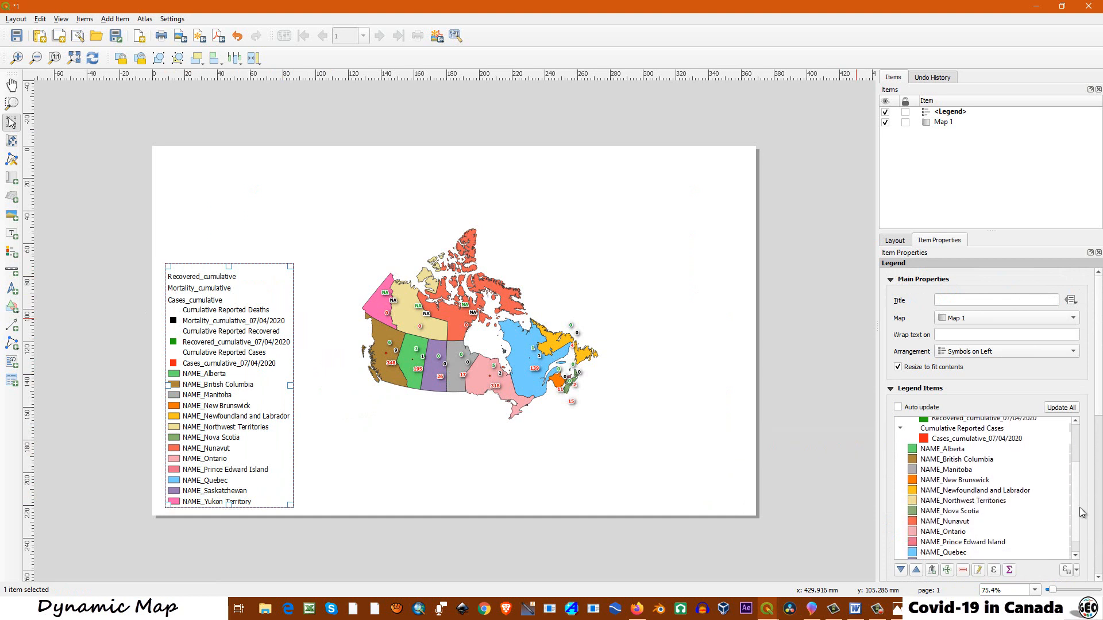
scroll(1080, 508, up, 3)
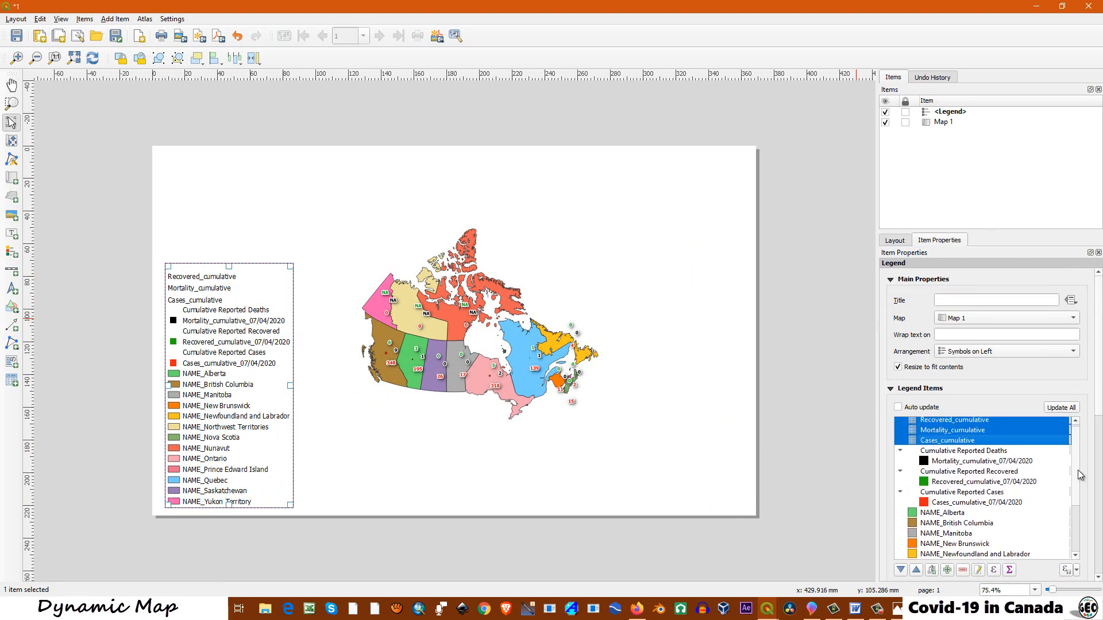
scroll(1080, 474, down, 1)
scroll(1083, 471, up, 1)
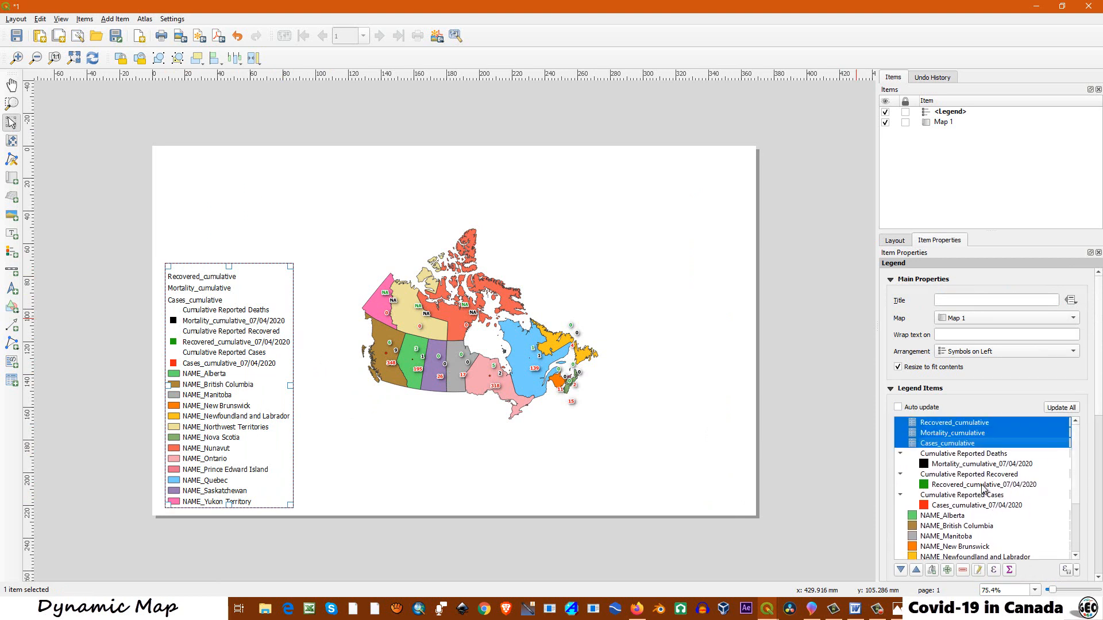
shift+click(958, 455)
shift+click(954, 466)
shift+click(955, 475)
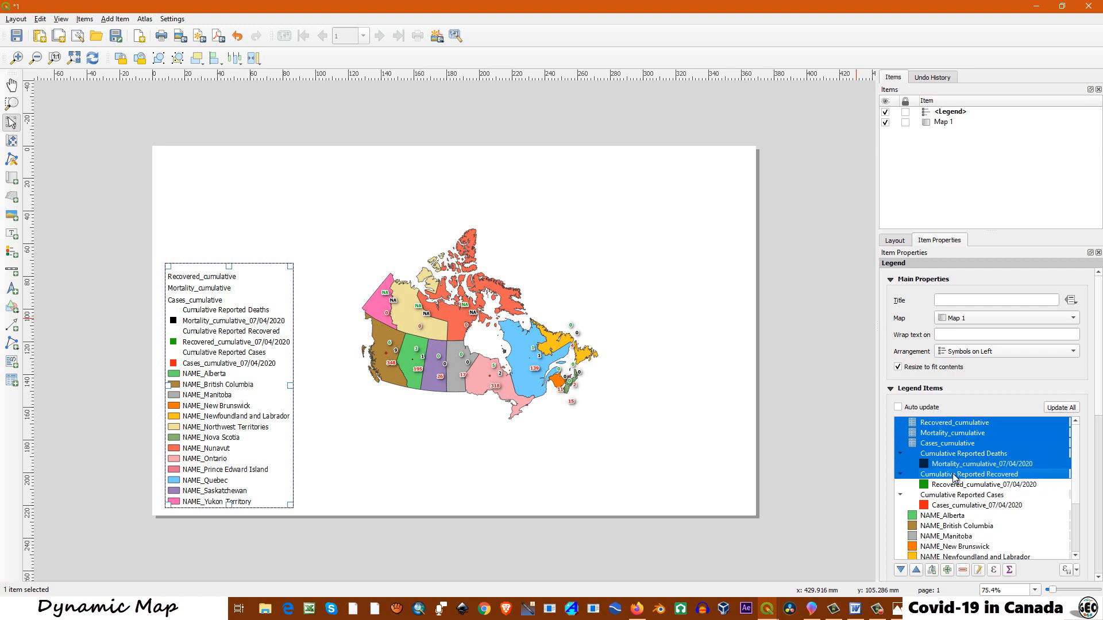
shift+click(954, 485)
shift+click(954, 495)
shift+click(954, 506)
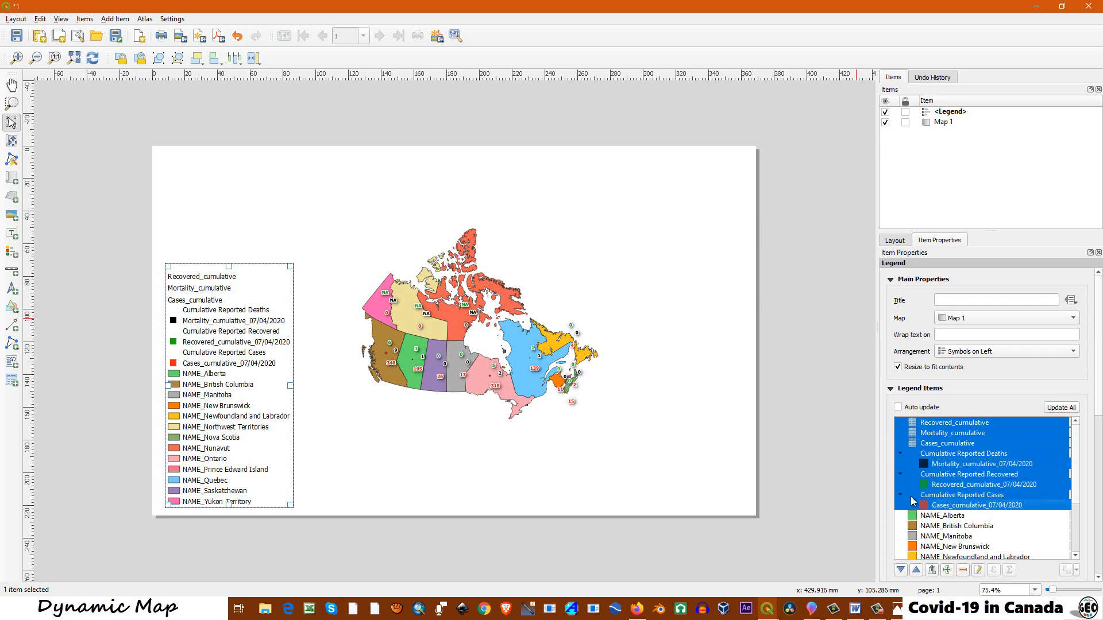
scroll(953, 505, down, 5)
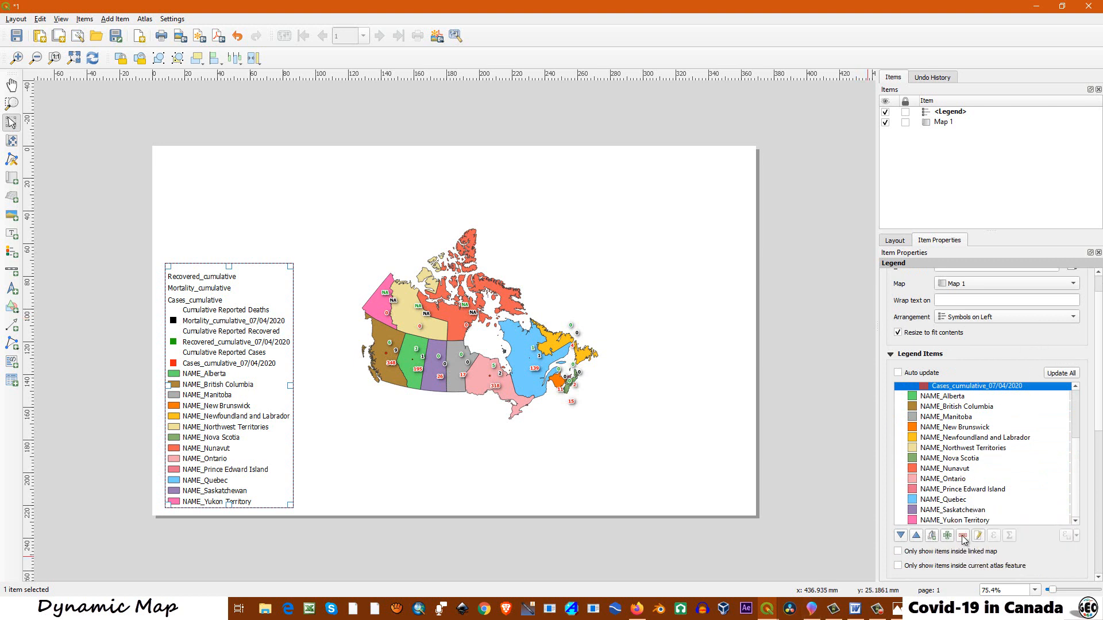
click(963, 536)
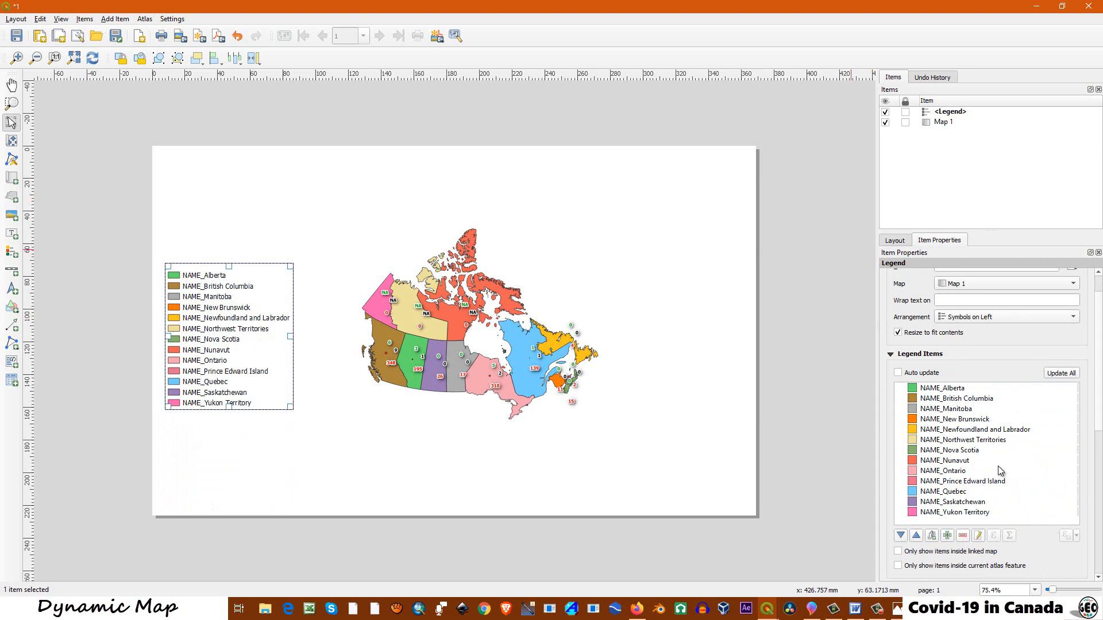
- Try to remove the NAME_ prefix from the Alberta legend entry
double_click(955, 389)
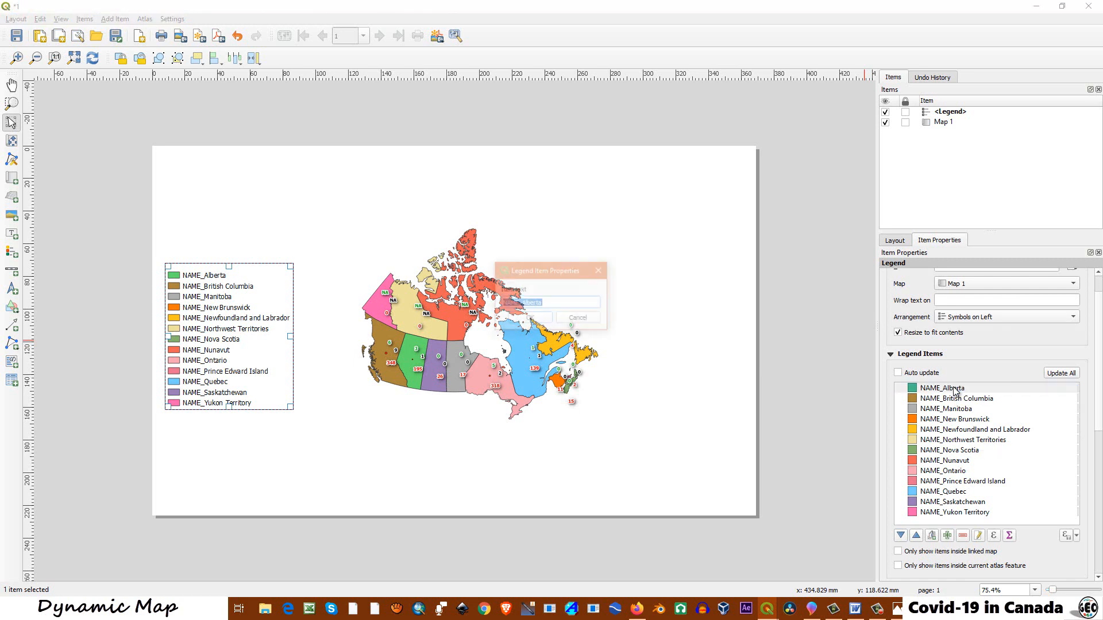
click(520, 302)
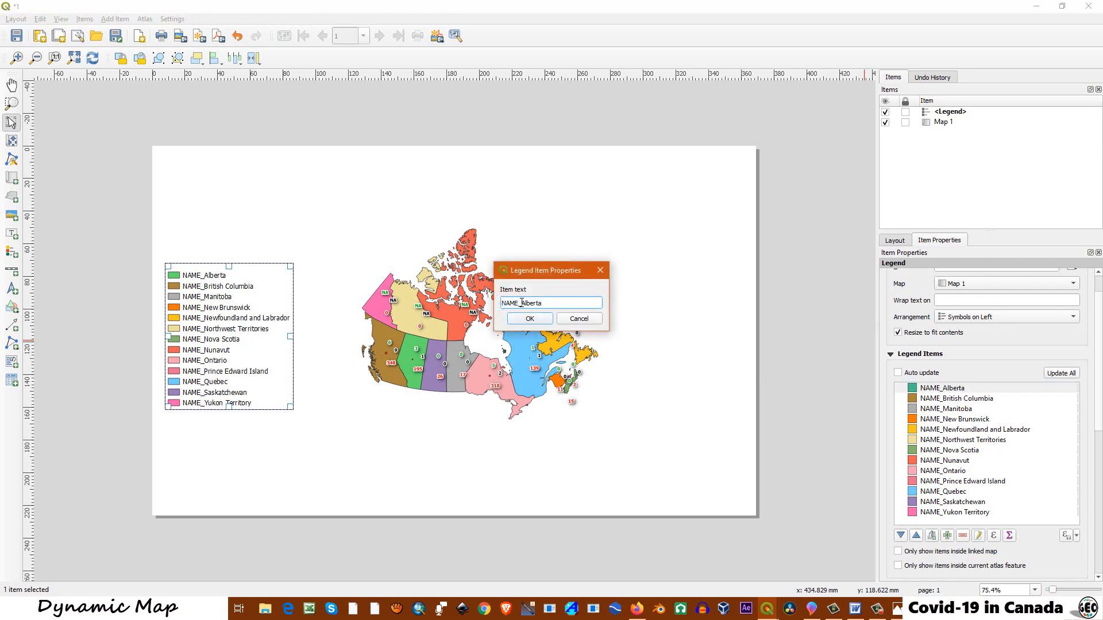
drag(521, 302, 487, 307)
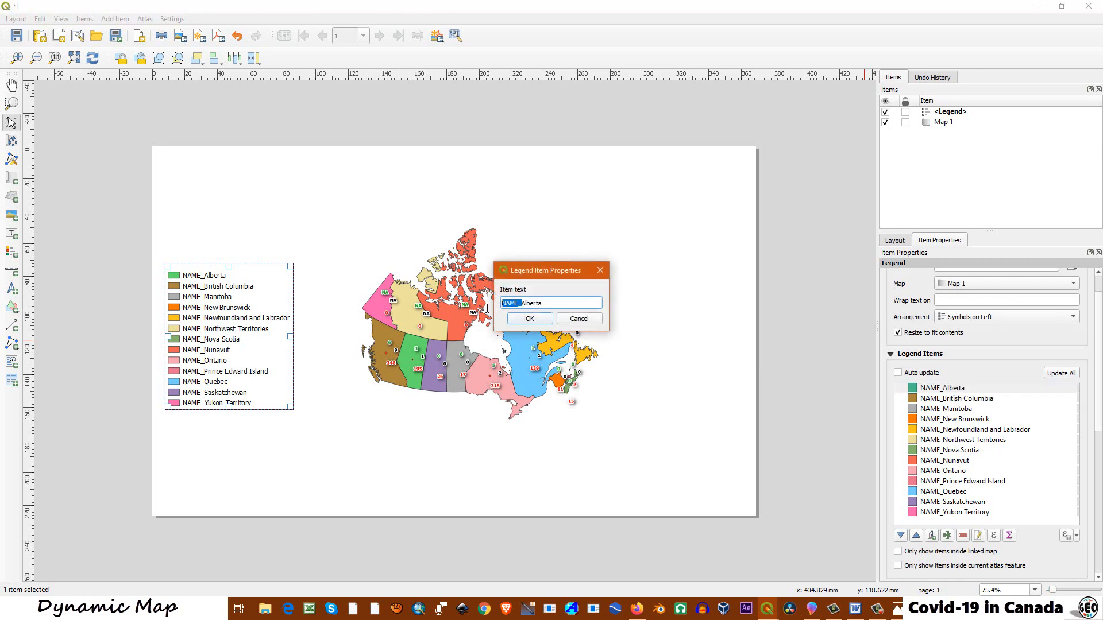
click(529, 319)
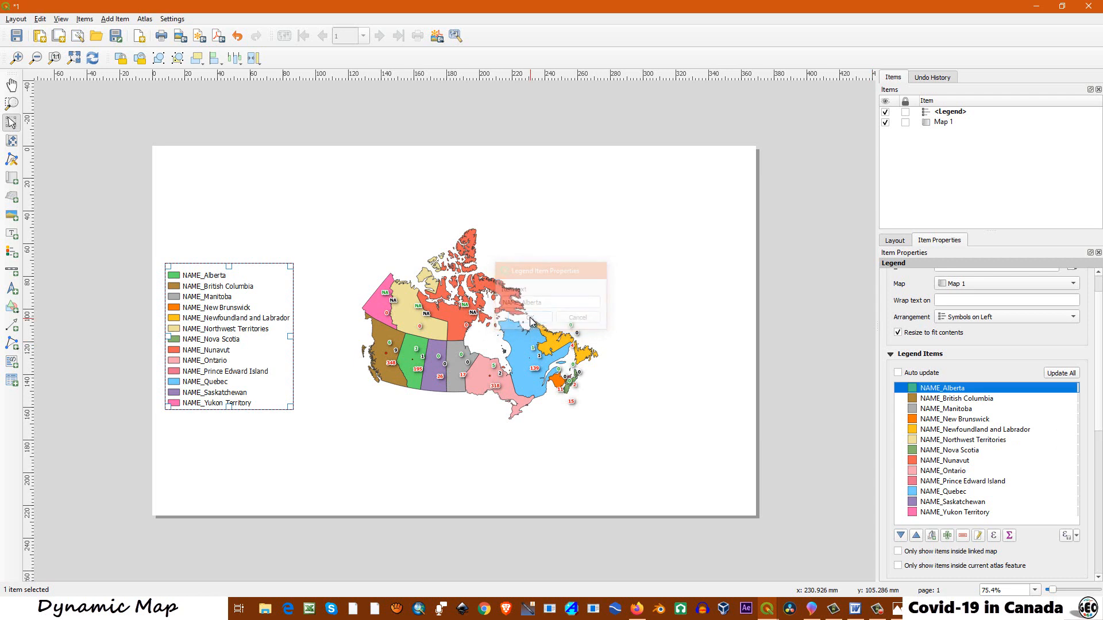
- Rename the NAME_Alberta legend entry as Alberta
double_click(951, 388)
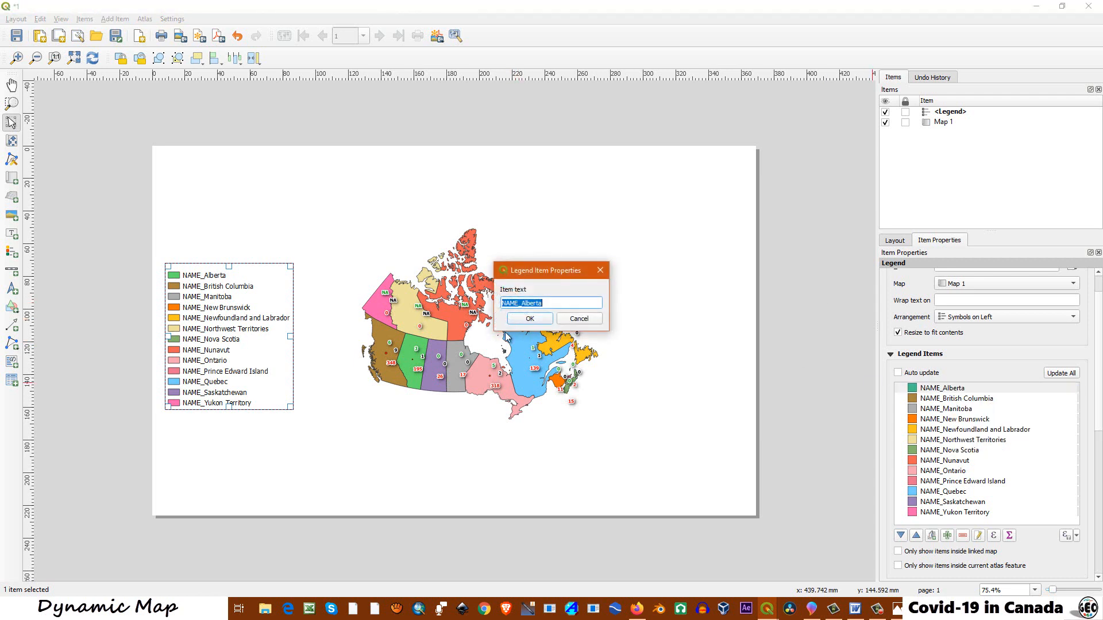
click(522, 308)
key(BackSpace)
key(BackSpace)
key(BackSpace)
key(BackSpace)
key(BackSpace)
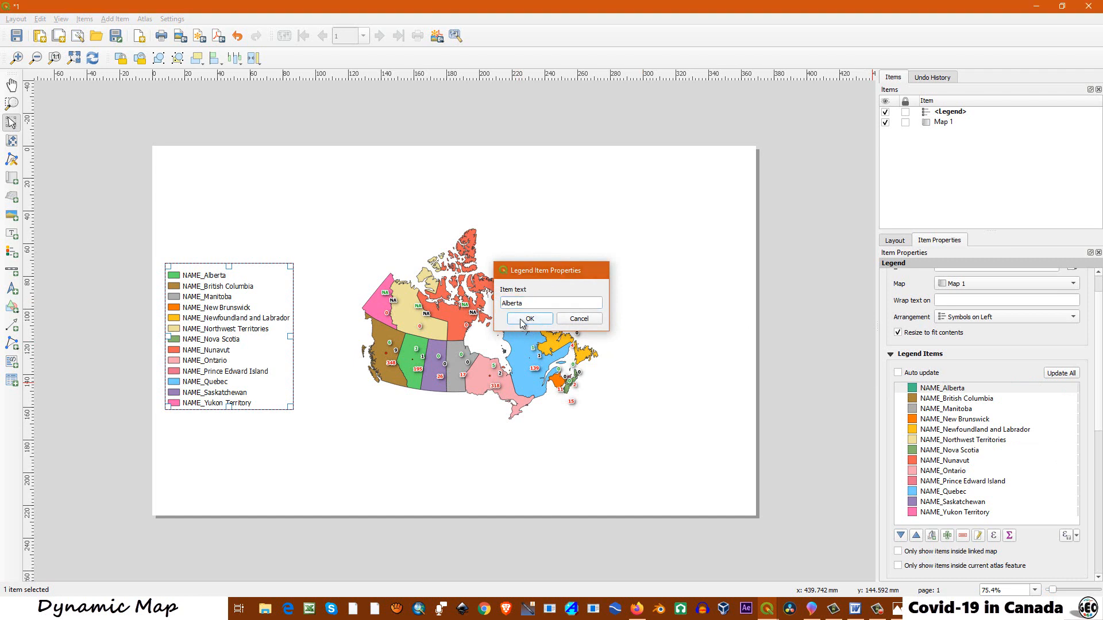
click(528, 319)
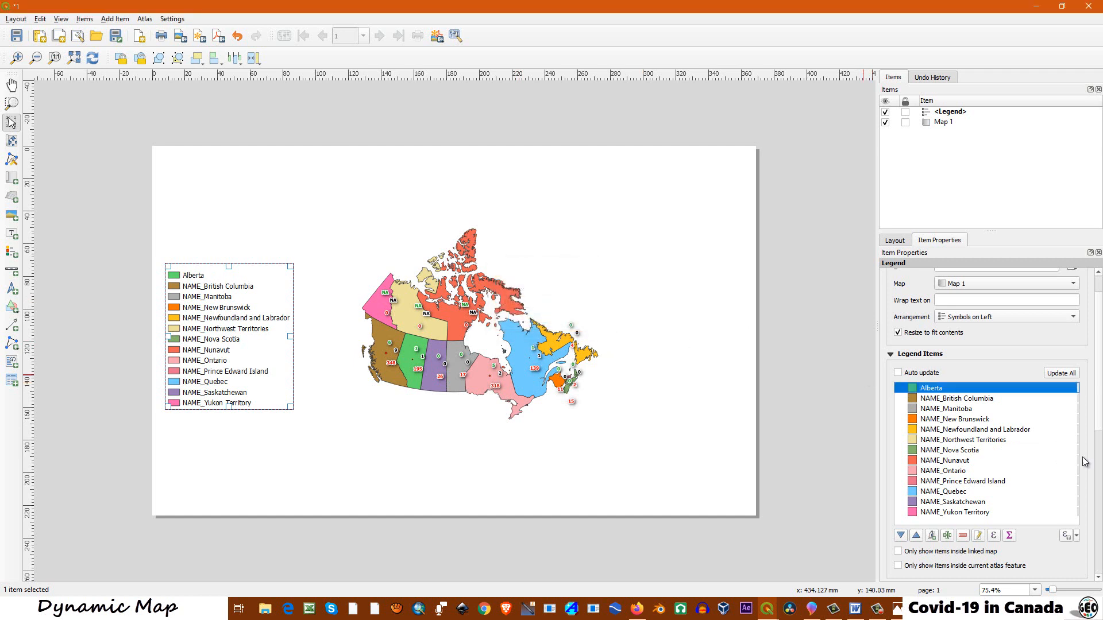
- Rename the NAME_British Columbia legend entry as British Columbia
double_click(947, 400)
click(521, 304)
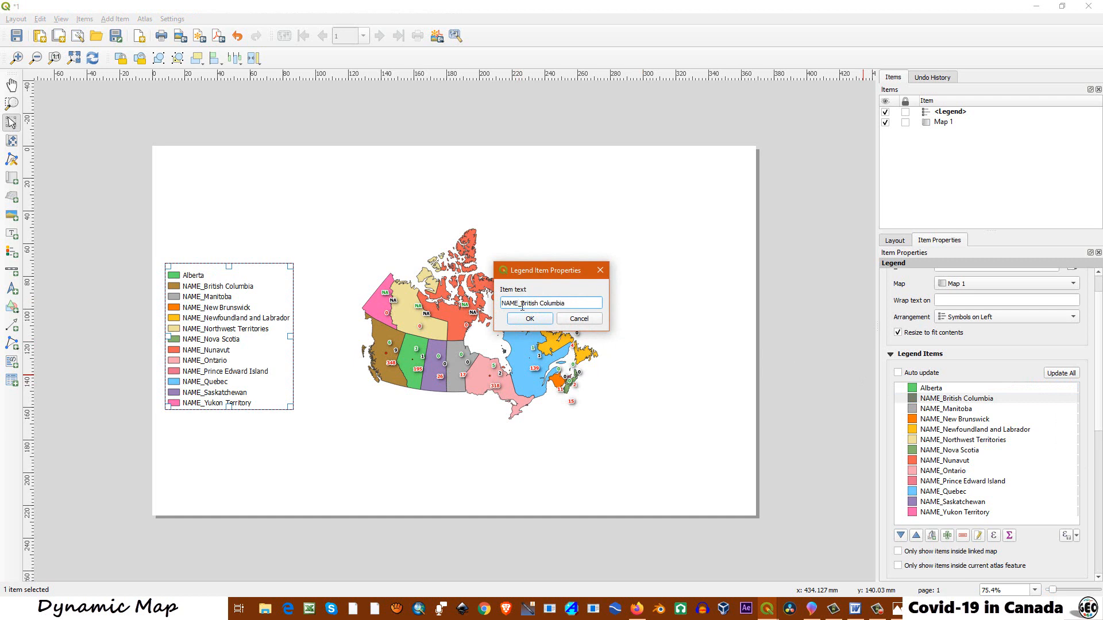
drag(505, 306, 501, 305)
key(BackSpace)
click(525, 319)
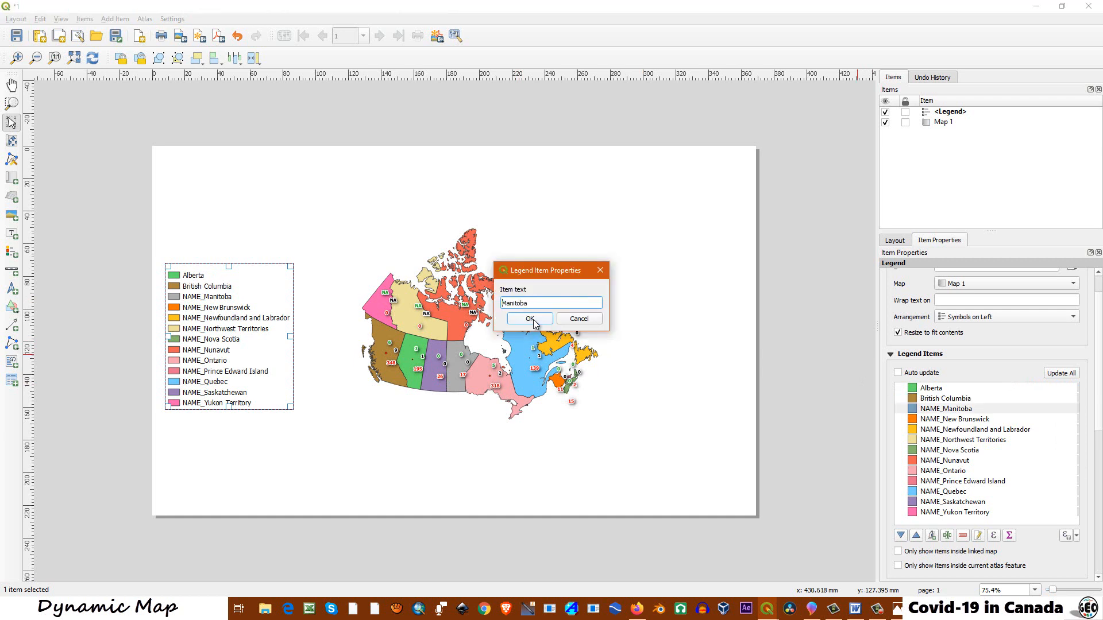
- Remove the NAME_ prefix from the Manitoba, New Brunswick, and Newfoundland and Labrador legend entries
click(534, 320)
double_click(965, 419)
click(526, 321)
double_click(987, 429)
click(527, 321)
- Remove the NAME_ prefix from the Northwest Territories, Nova Scotia and Nunavut legend entries
double_click(1004, 441)
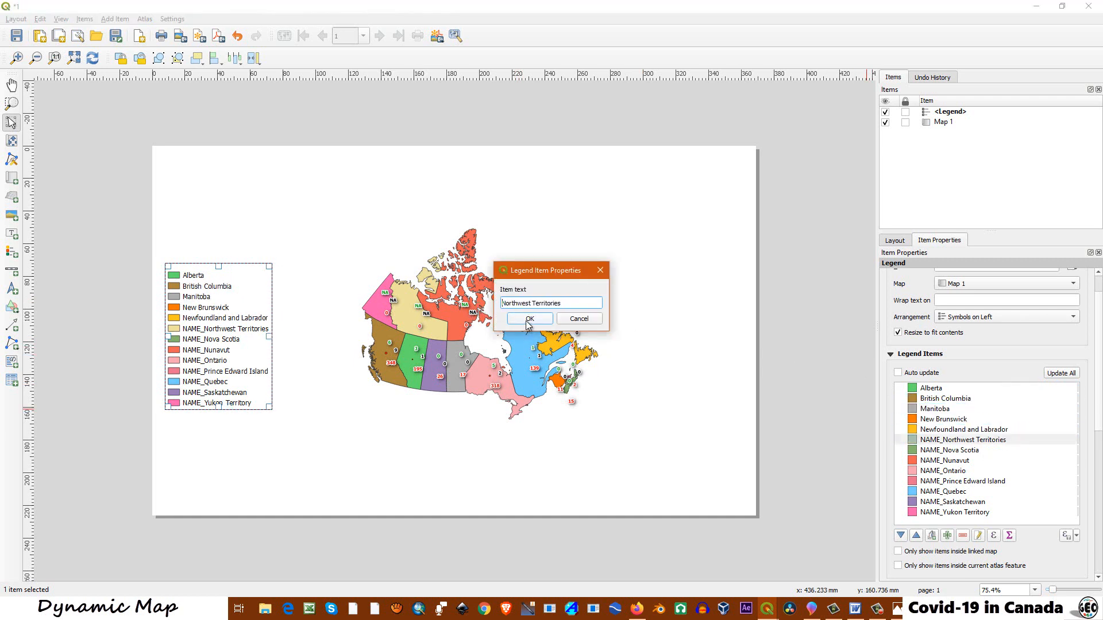
click(529, 321)
double_click(970, 451)
double_click(959, 461)
click(528, 321)
- Rename the NAME_Ontario and NAME_Prince Edward Island legend entries as Ontario and Prince Edward Island
double_click(942, 472)
click(528, 322)
double_click(965, 482)
click(529, 322)
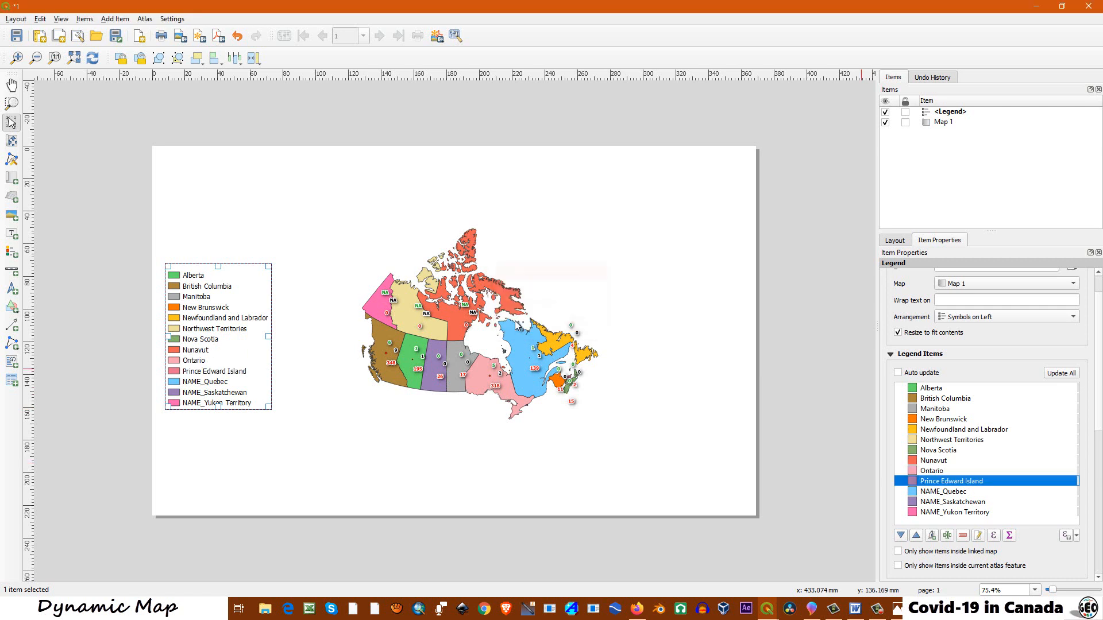
- Remove the NAME_ prefix from the Quebec, Saskatchewan and Yukon Territory legend entries
double_click(956, 492)
click(528, 322)
double_click(959, 502)
key(BackSpace)
click(528, 321)
drag(522, 305, 501, 305)
double_click(956, 513)
key(BackSpace)
click(528, 322)
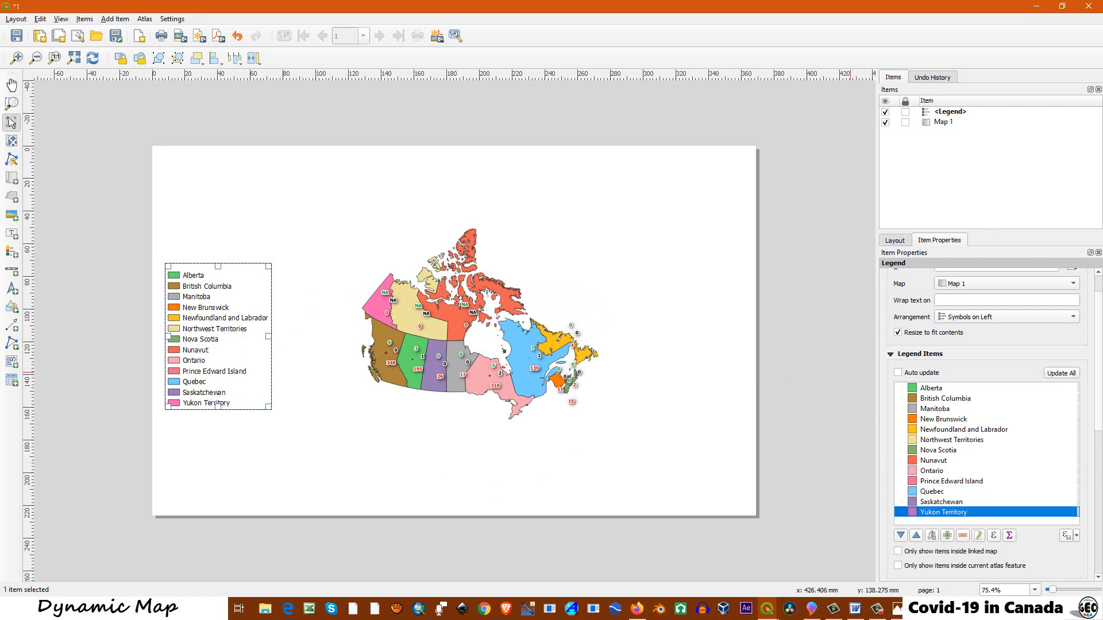
- Set the legend's item label font to bold, size 12, and move the legend down to the page's lower-left corner
click(1097, 356)
scroll(977, 425, down, 5)
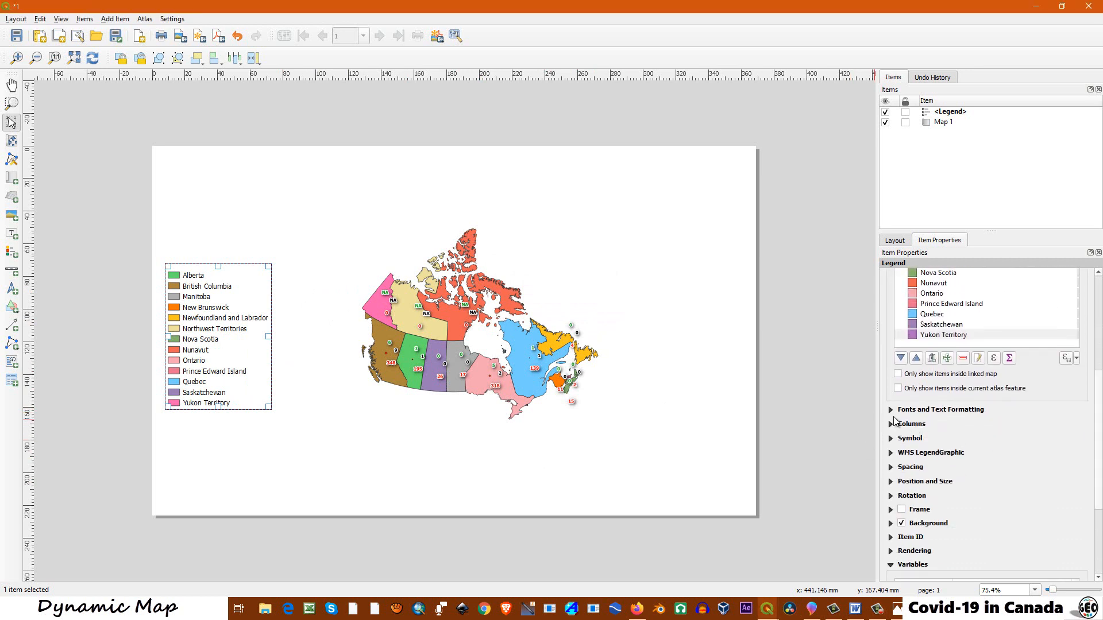
click(890, 410)
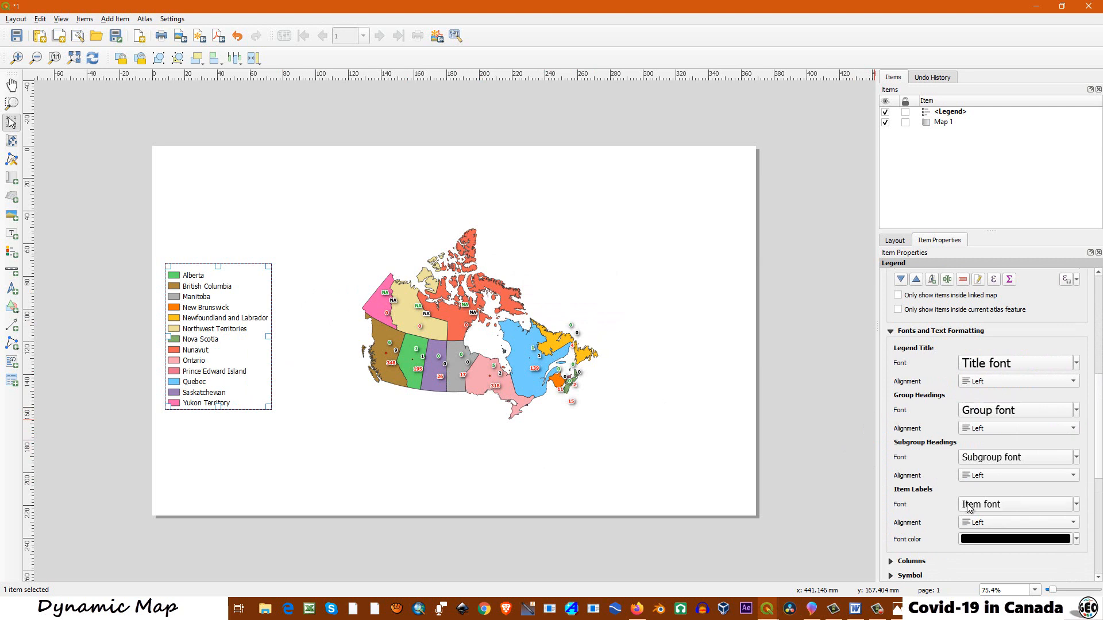
click(984, 509)
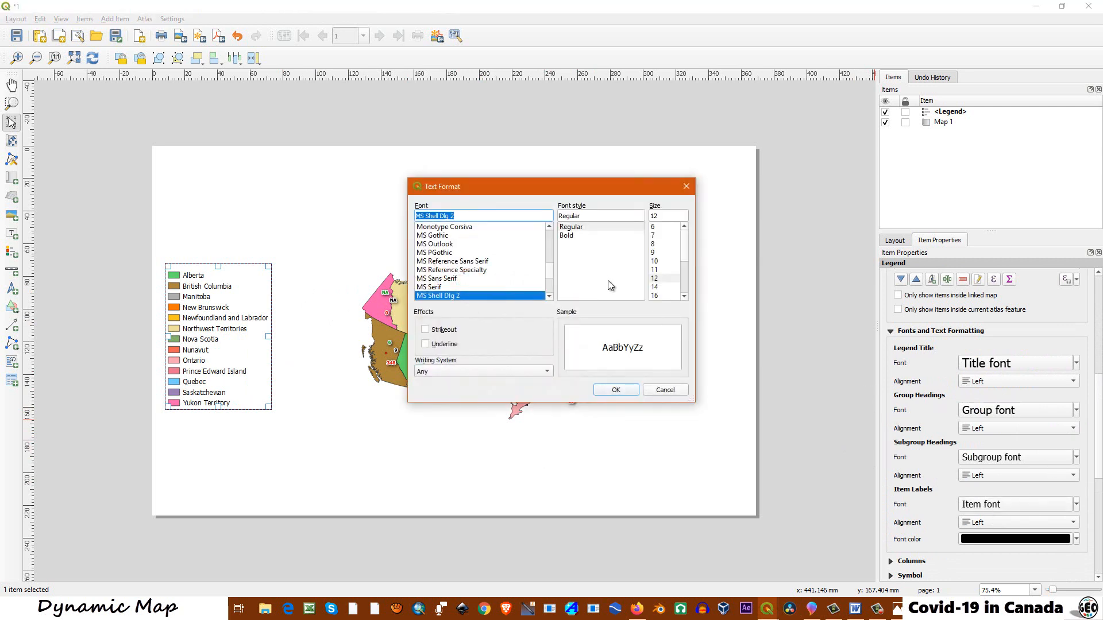
click(655, 279)
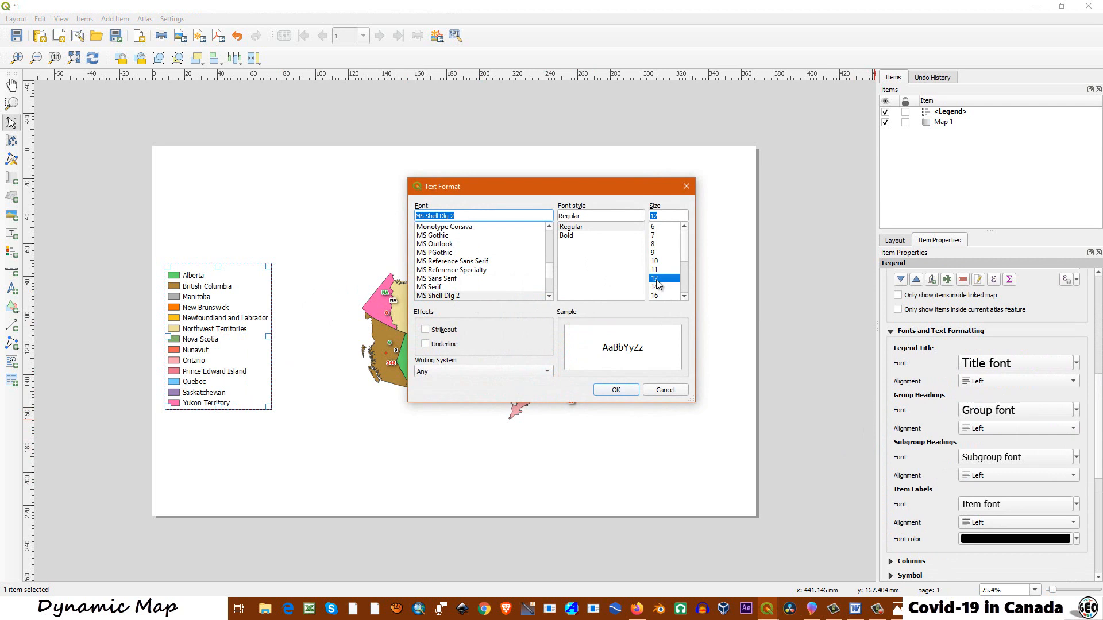
click(564, 236)
click(616, 391)
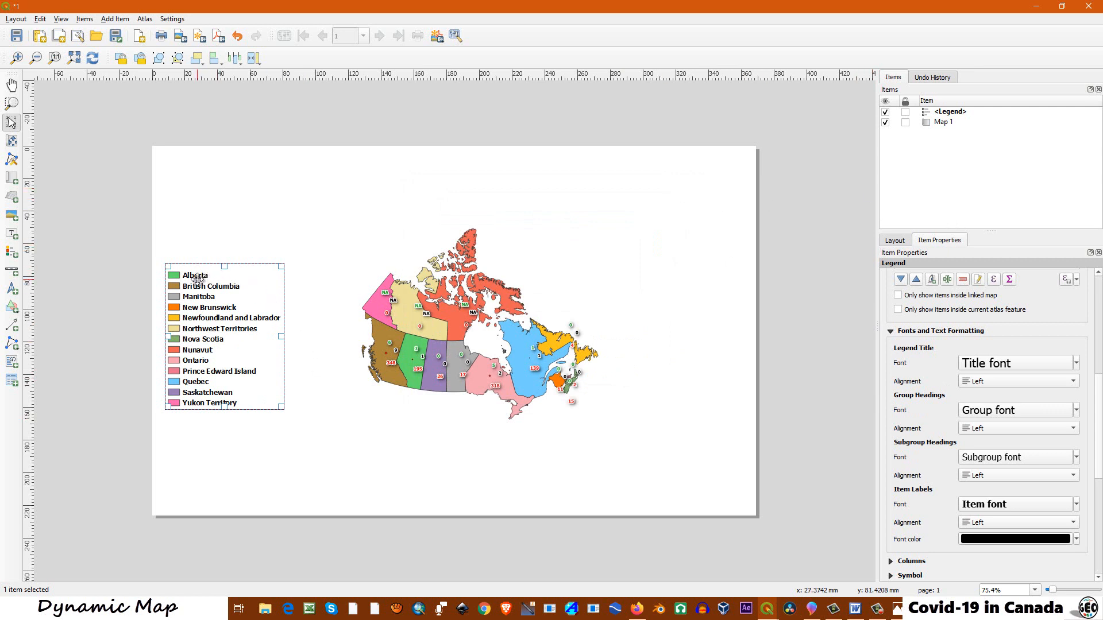
drag(197, 278, 199, 356)
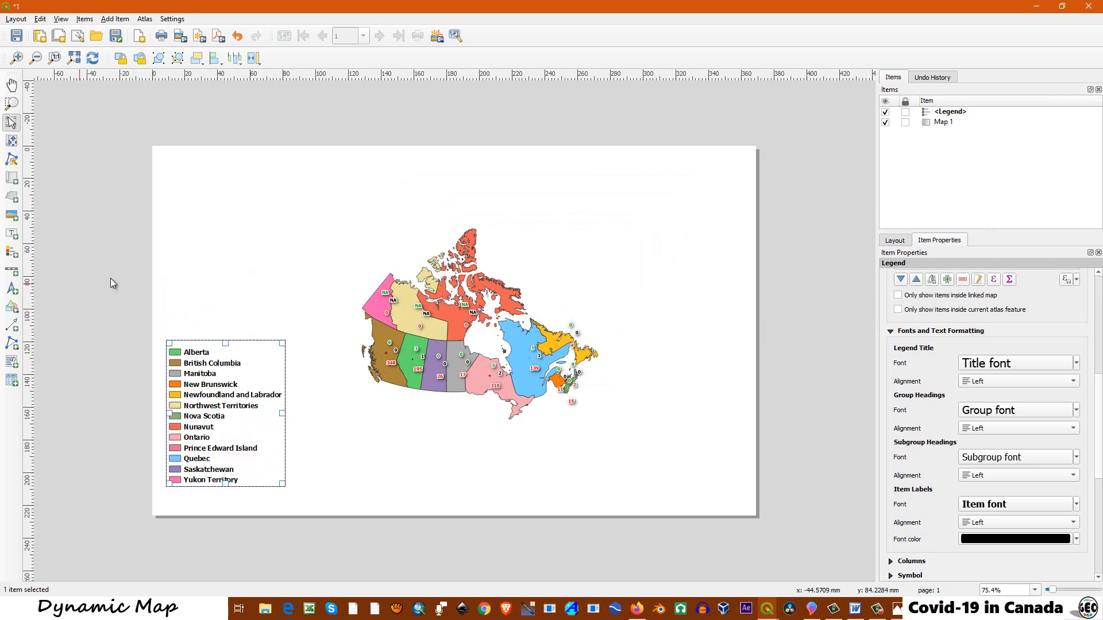
- Add a second legend above the province legend, left of the map, and turn off its auto update
click(11, 251)
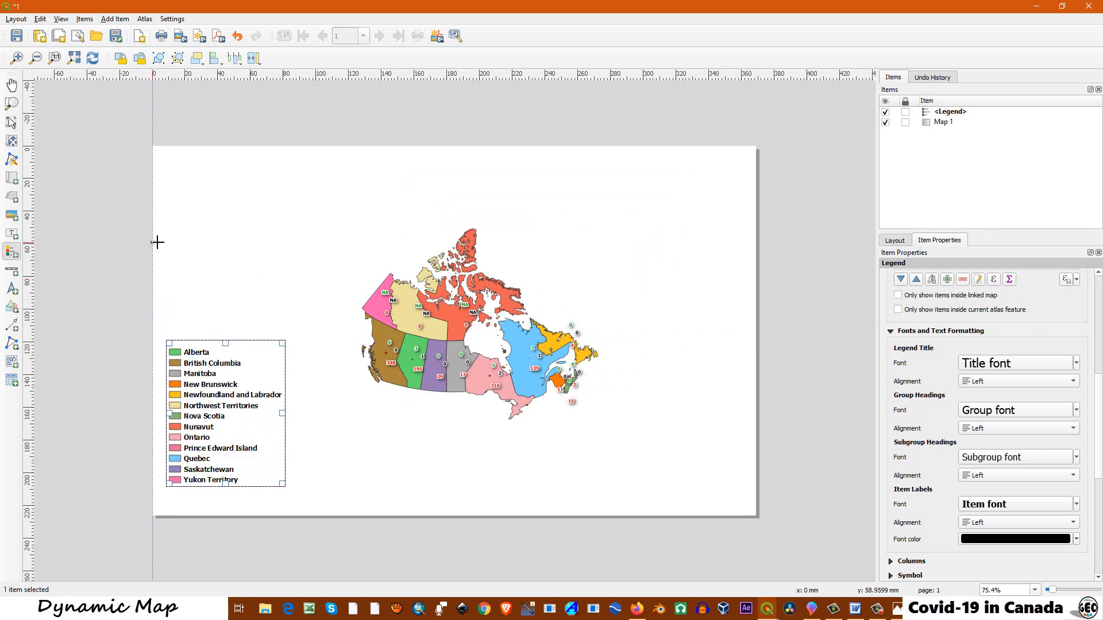
drag(174, 238, 271, 329)
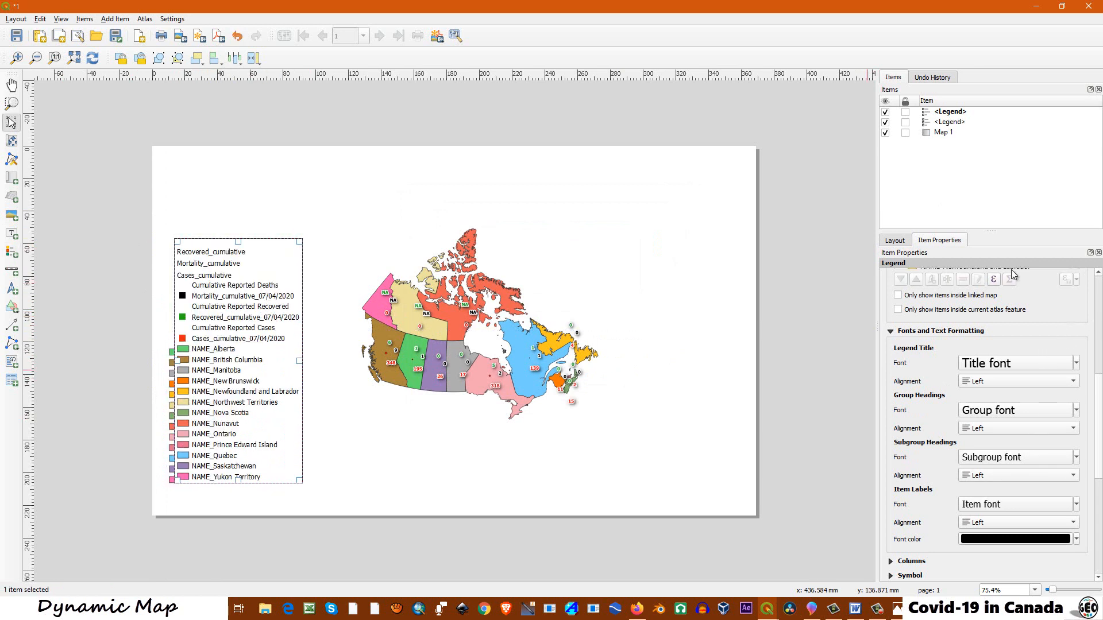
click(894, 240)
scroll(1003, 461, down, 2)
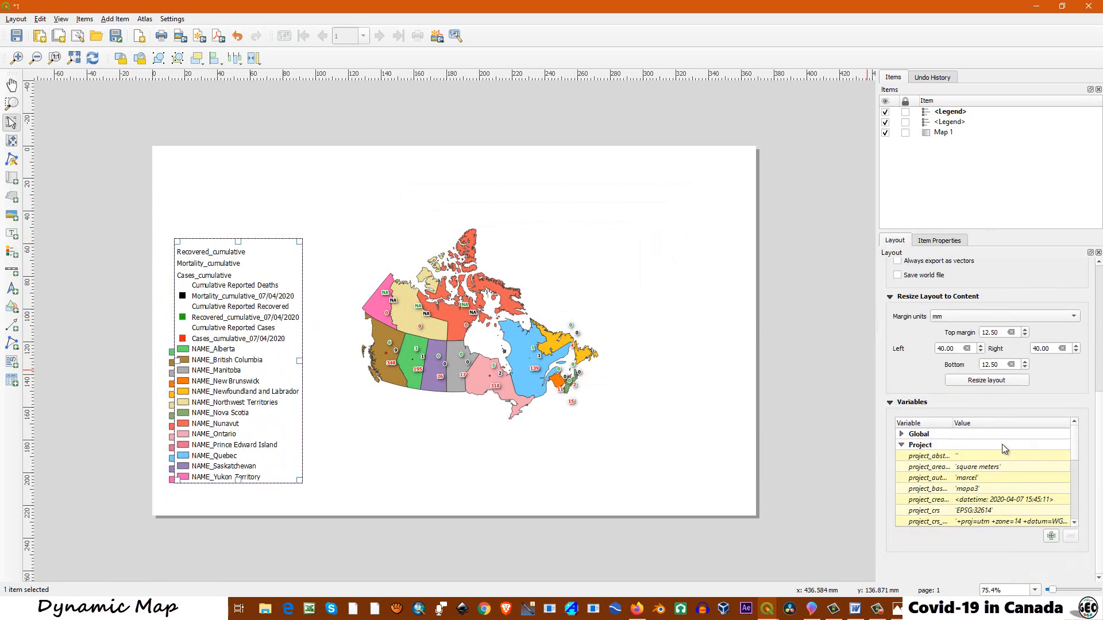
click(933, 242)
scroll(954, 420, up, 5)
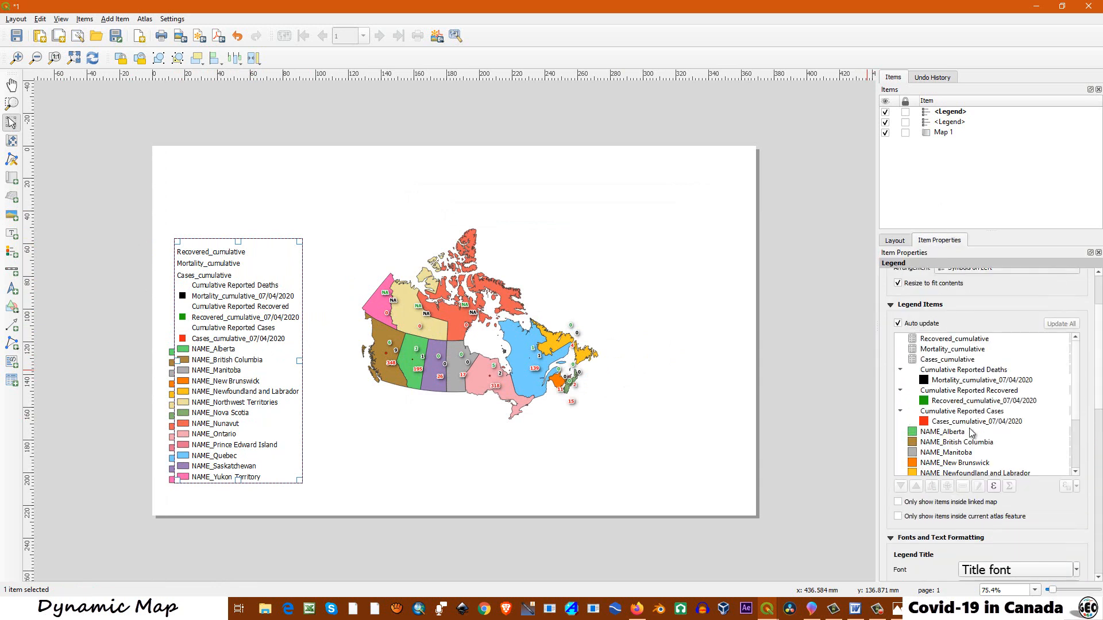
scroll(958, 323, up, 2)
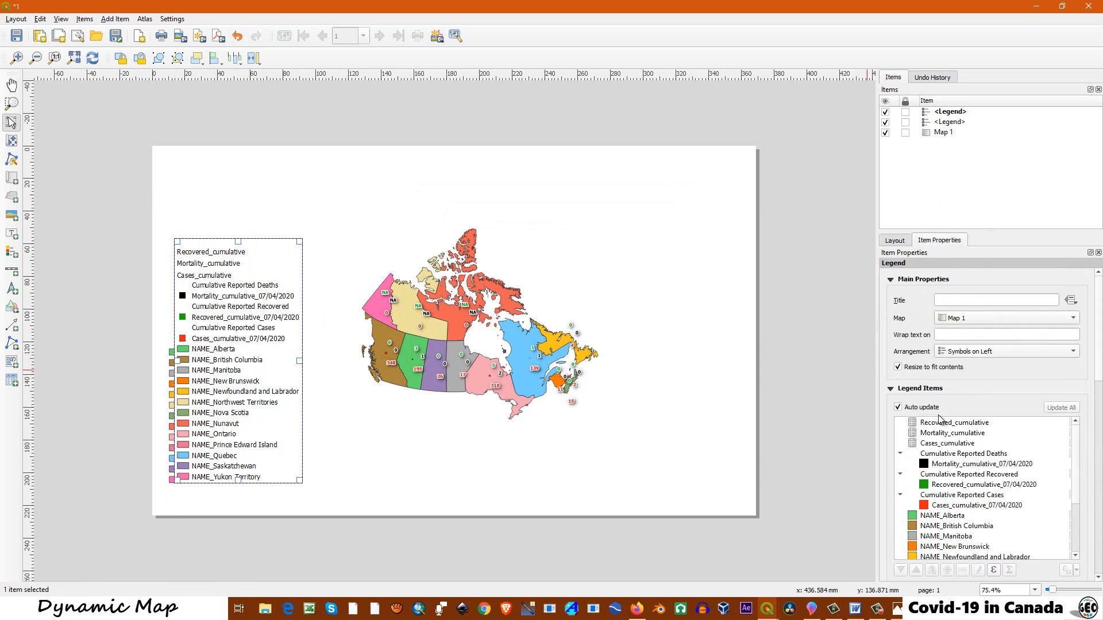
click(940, 423)
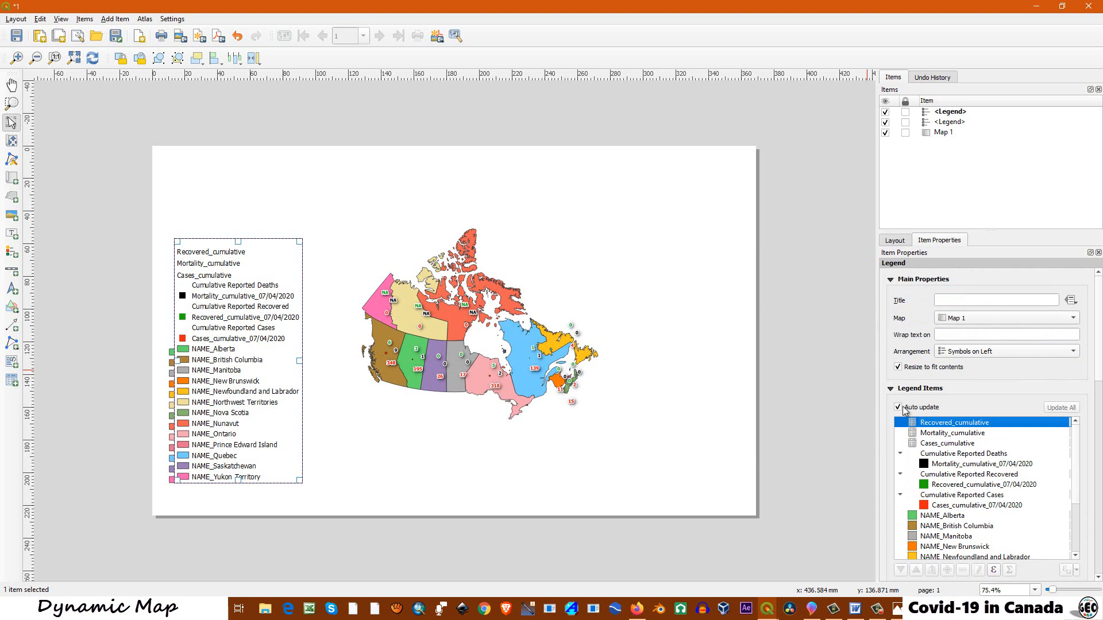
click(898, 407)
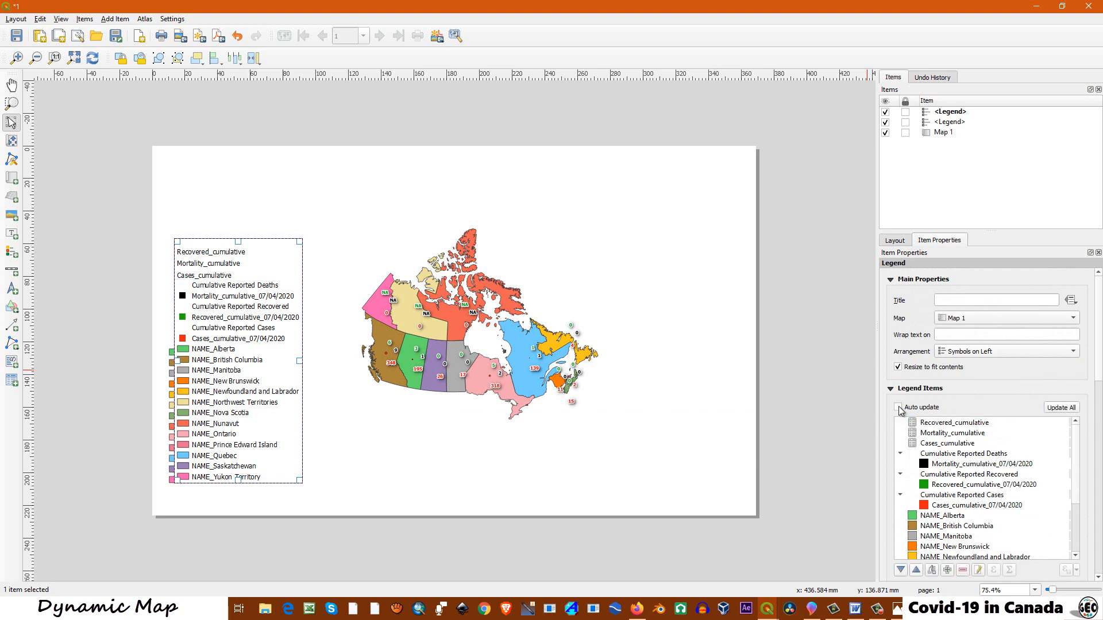
- Remove the Recovered_cumulative, Mortality_cumulative and Cases_cumulative tables from the second legend
click(925, 425)
shift+click(943, 444)
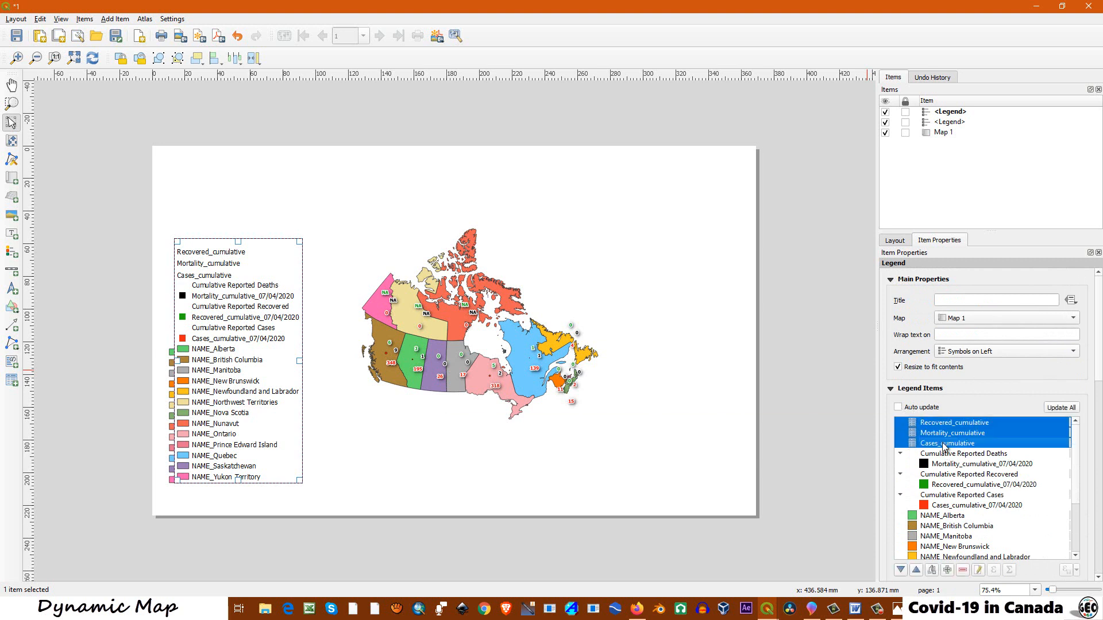
click(963, 570)
- Remove all province and territory entries, from NAME_Alberta to NAME_Yukon Territory, from the second legend
scroll(971, 489, down, 1)
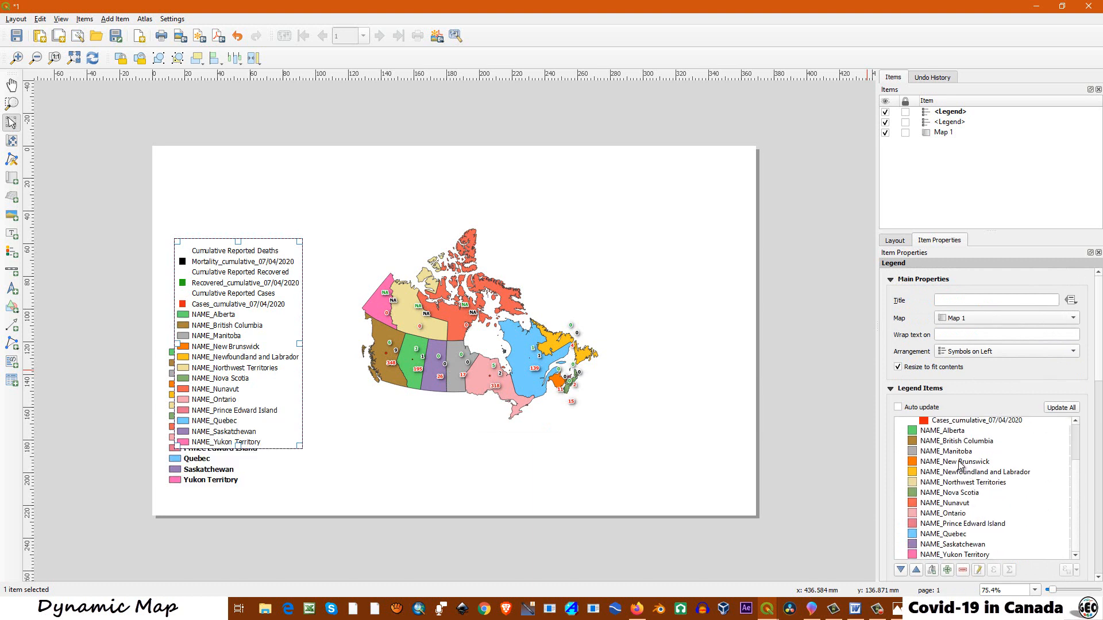
click(932, 433)
scroll(984, 502, down, 5)
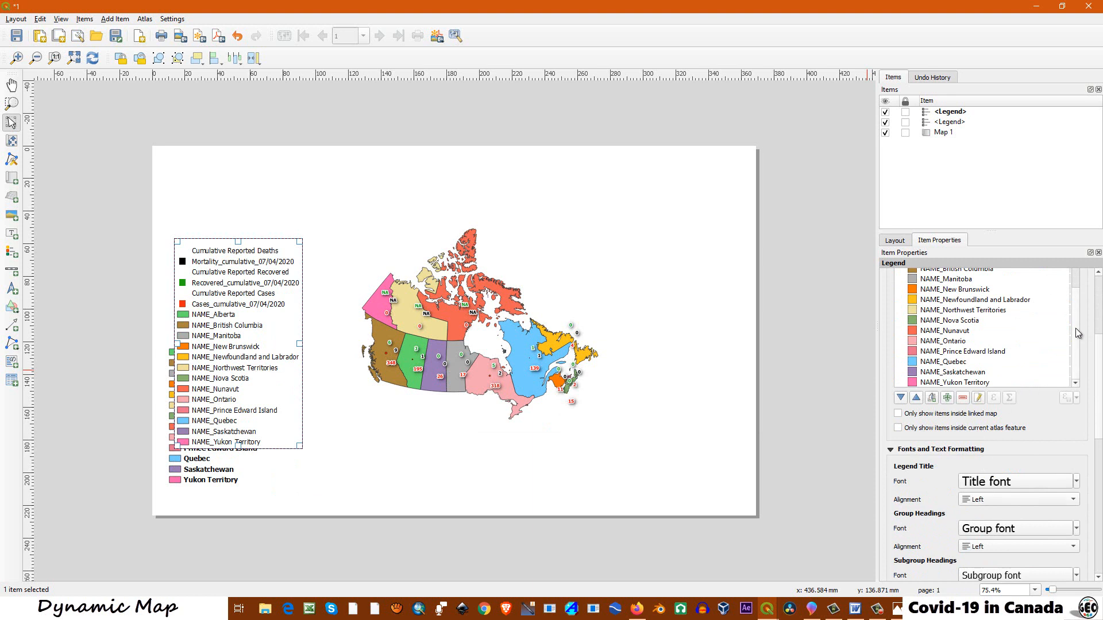
shift+click(924, 384)
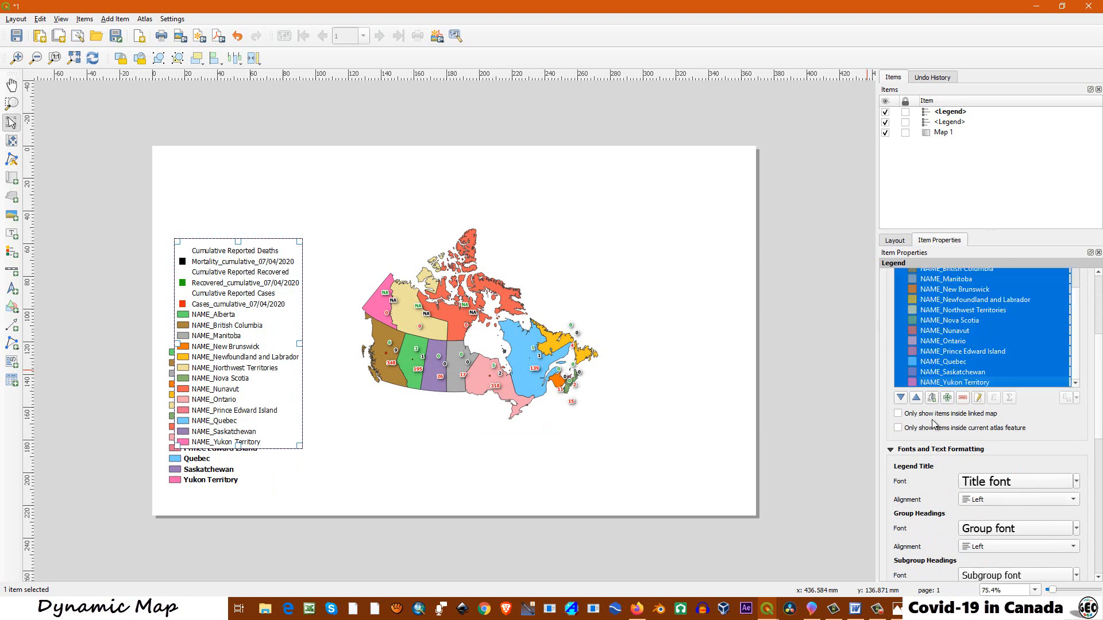
click(962, 397)
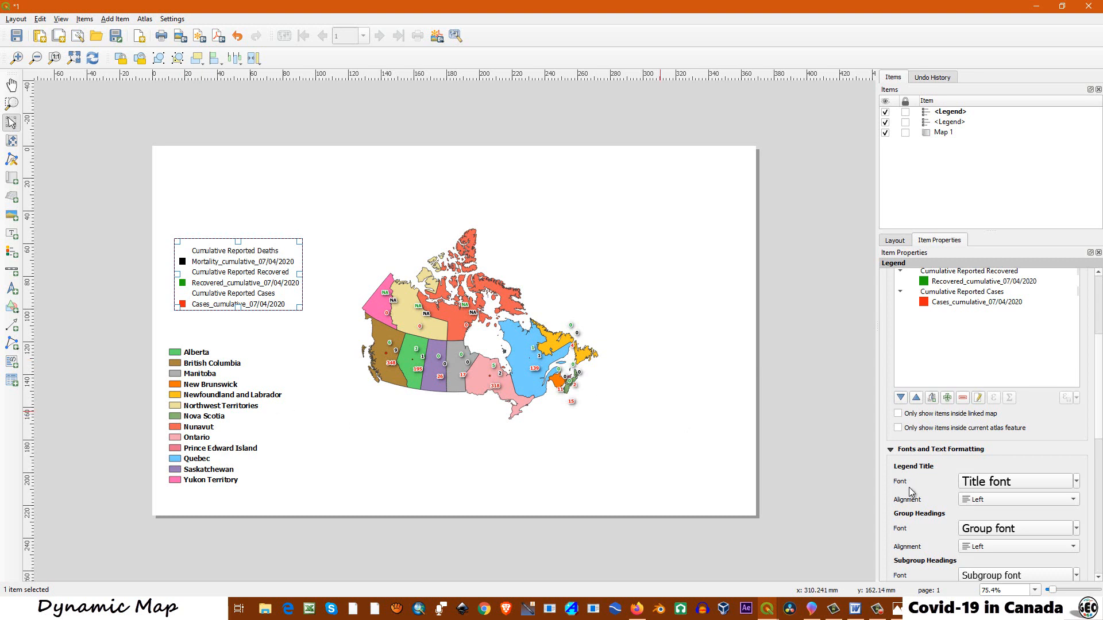
- Remove the Mortality, Recovered and Cases_cumulative_07/04/2020 symbol entries from the second legend, keeping only the three Cumulative Reported headings
scroll(1004, 359, up, 1)
scroll(1001, 366, up, 2)
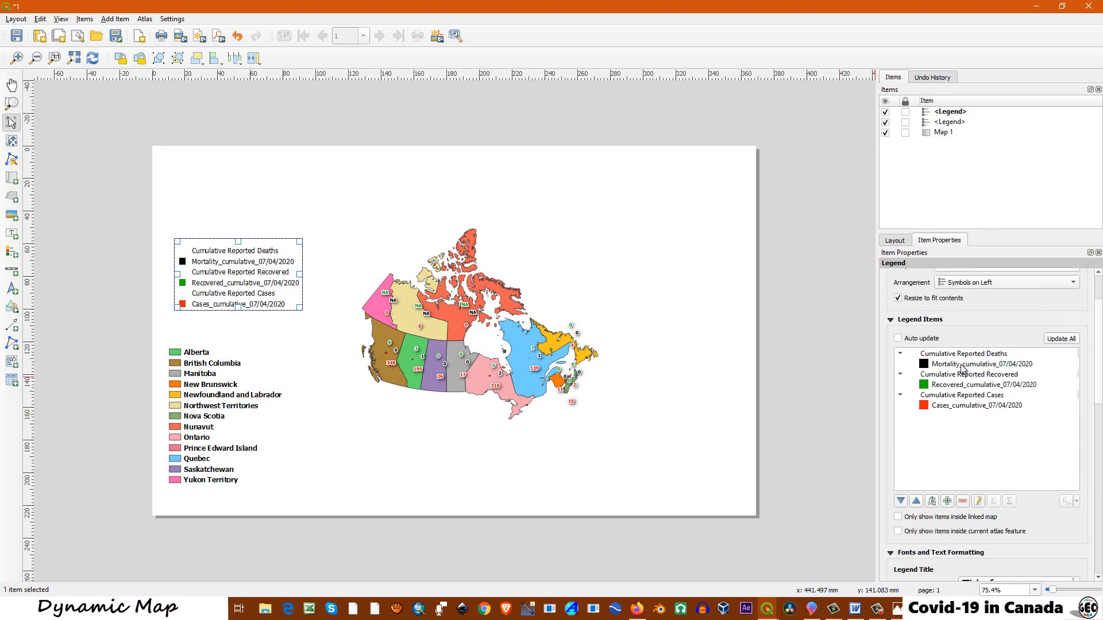
click(963, 366)
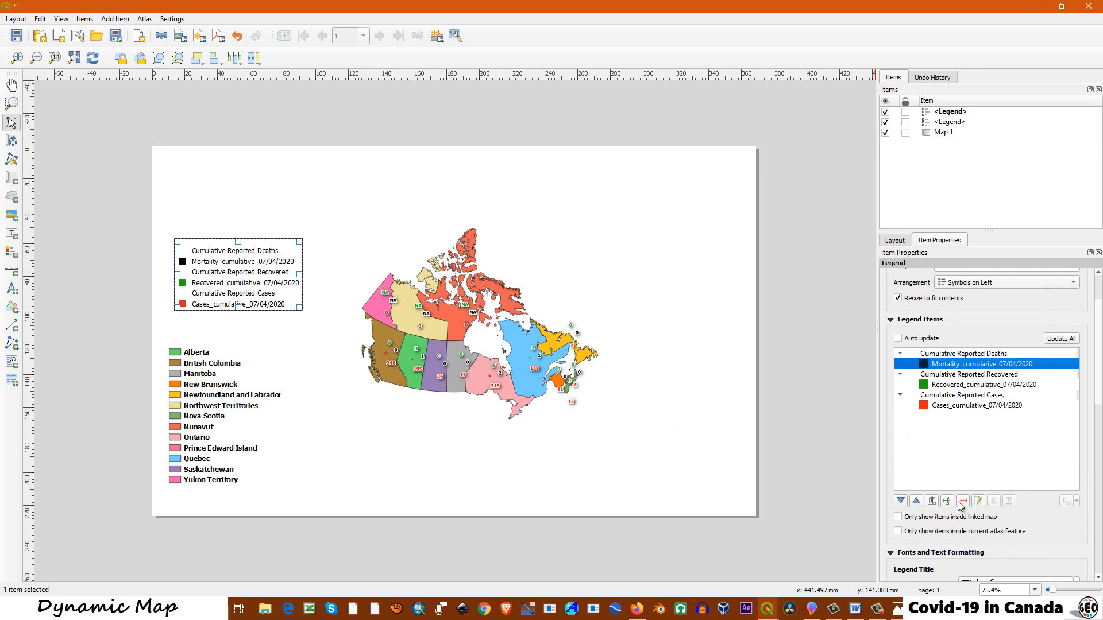
click(961, 501)
click(942, 375)
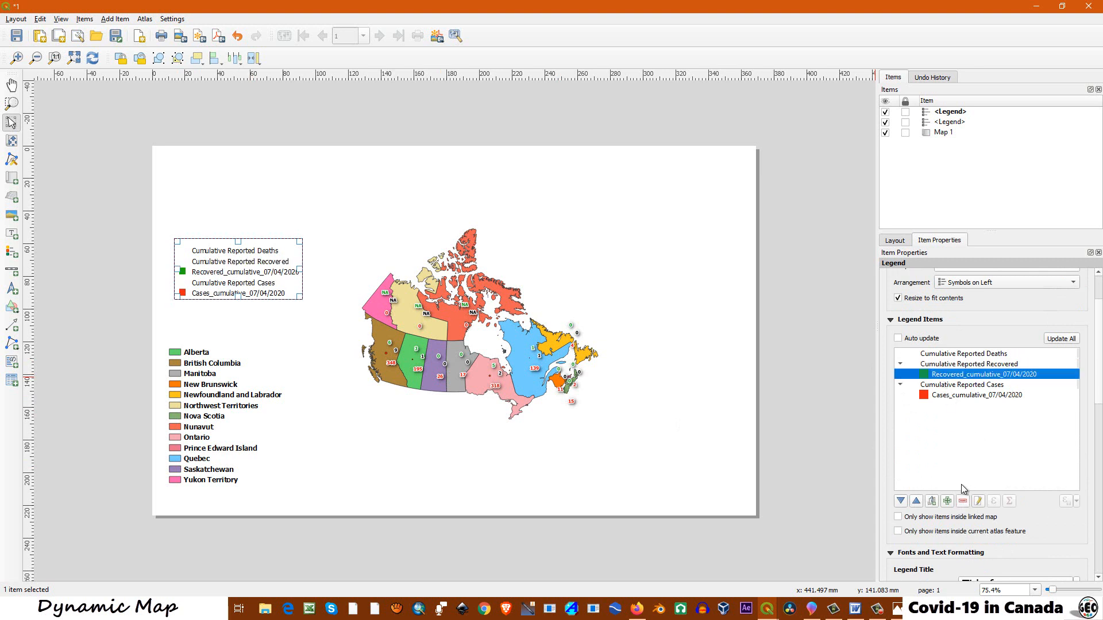
click(963, 501)
click(936, 386)
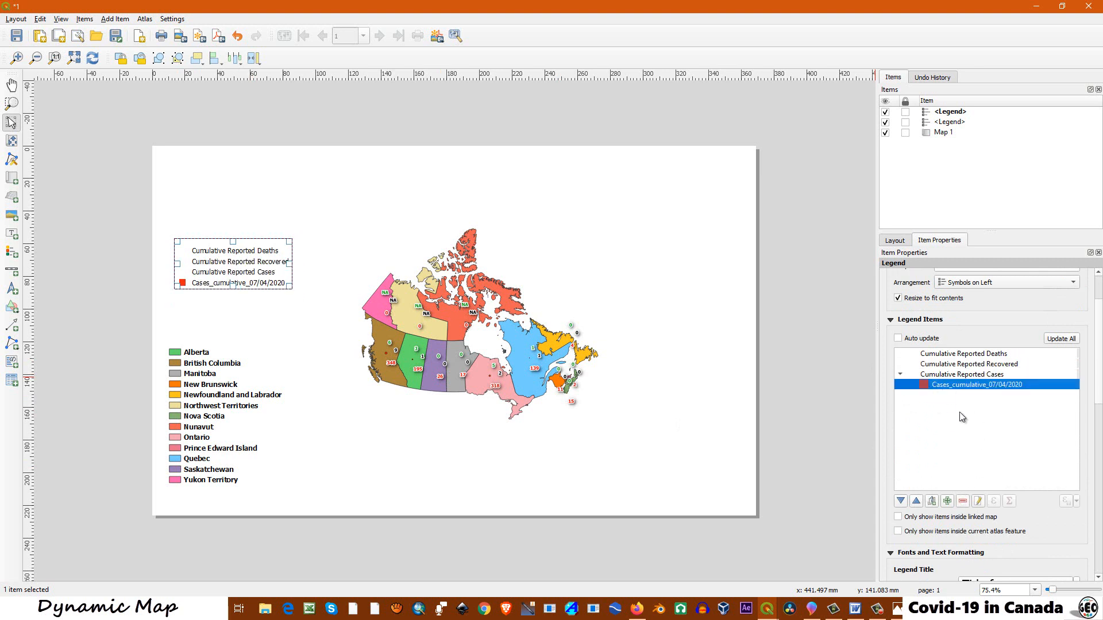
click(962, 501)
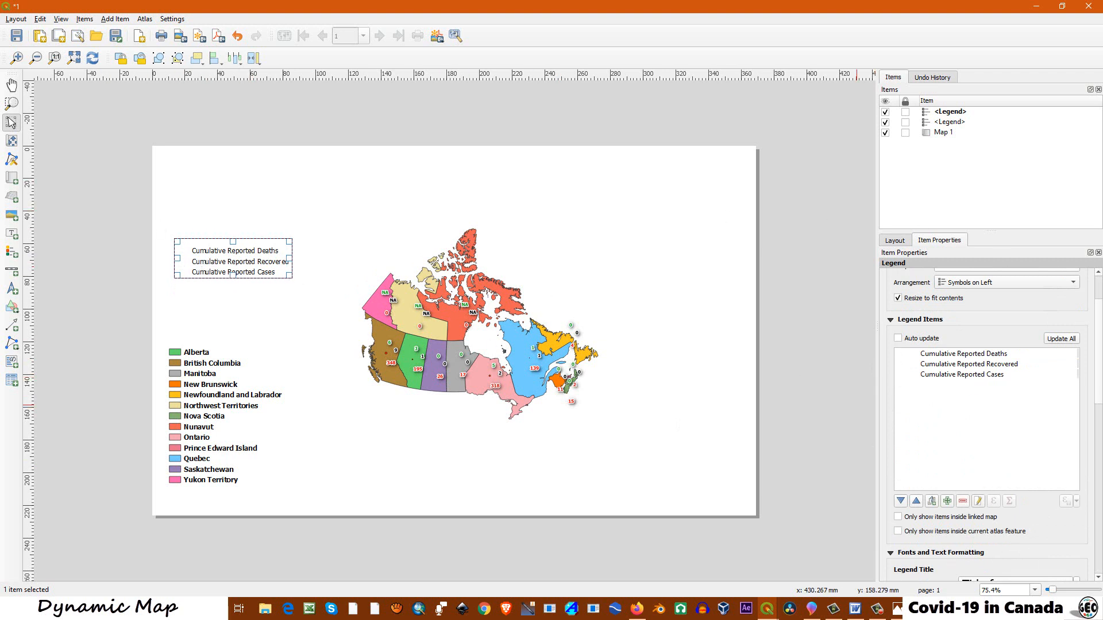
- Set the second legend's item labels to bold, size 12, and align its text above the province names
scroll(1098, 383, down, 5)
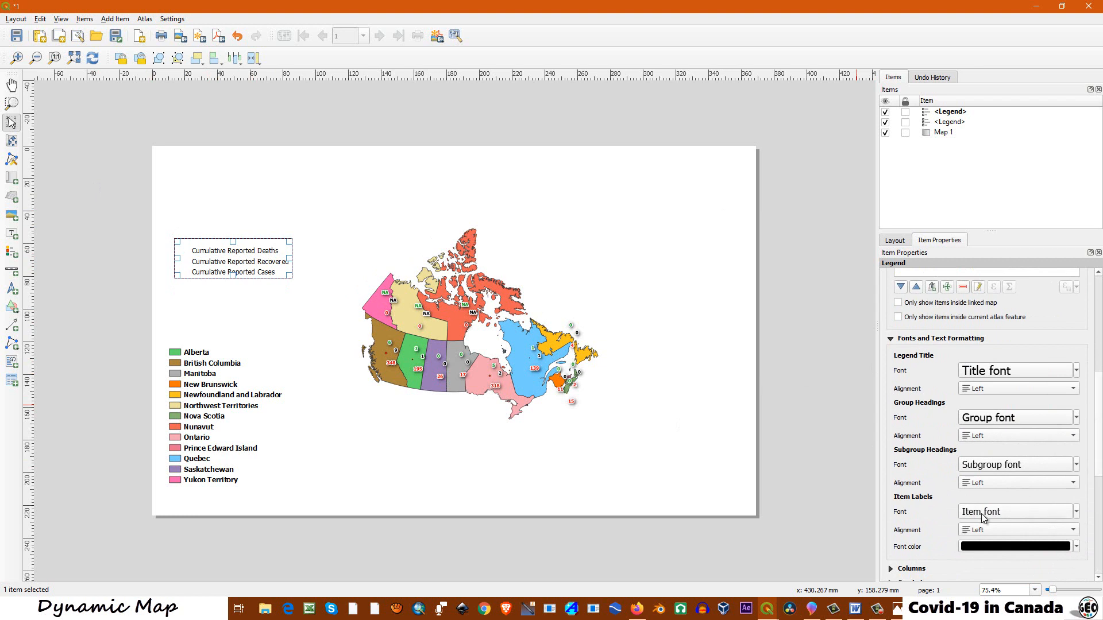
click(981, 513)
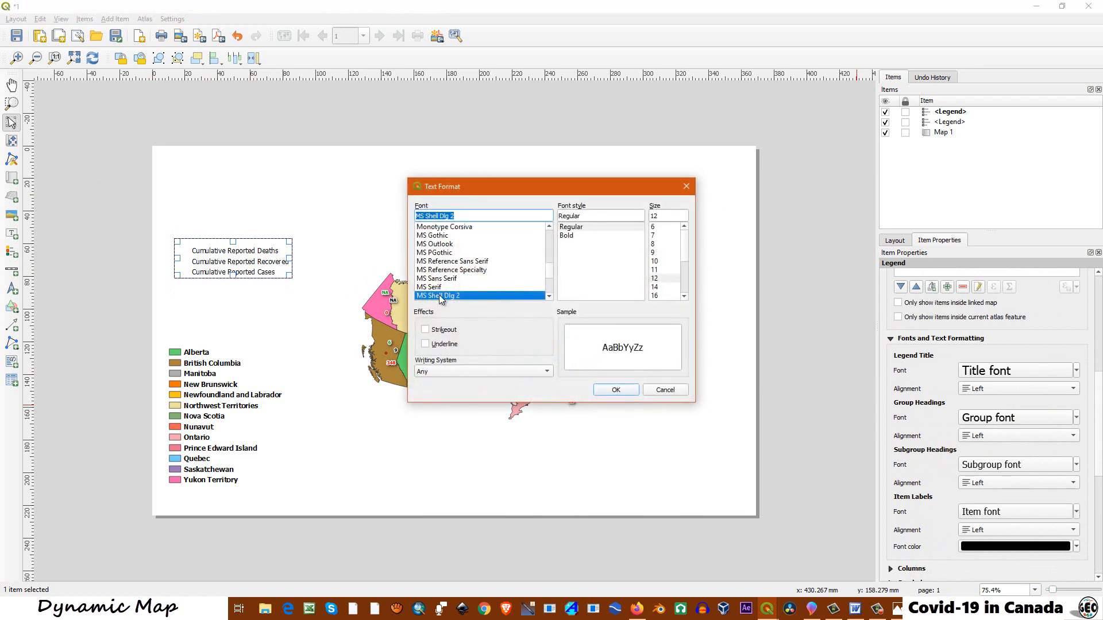
click(568, 236)
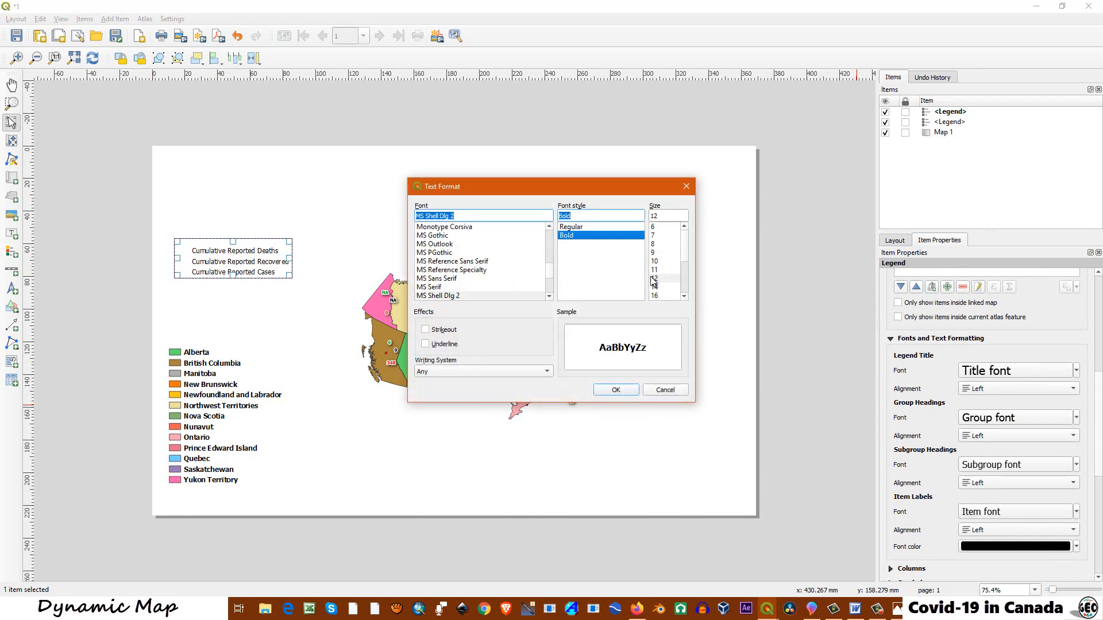
click(654, 279)
click(615, 390)
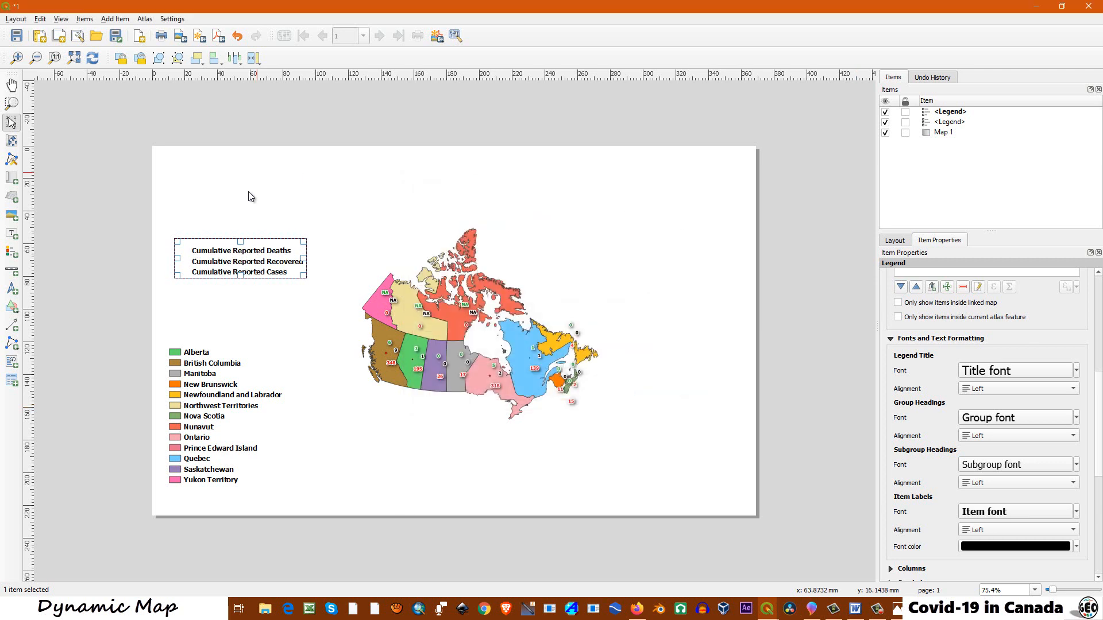
drag(236, 257, 228, 286)
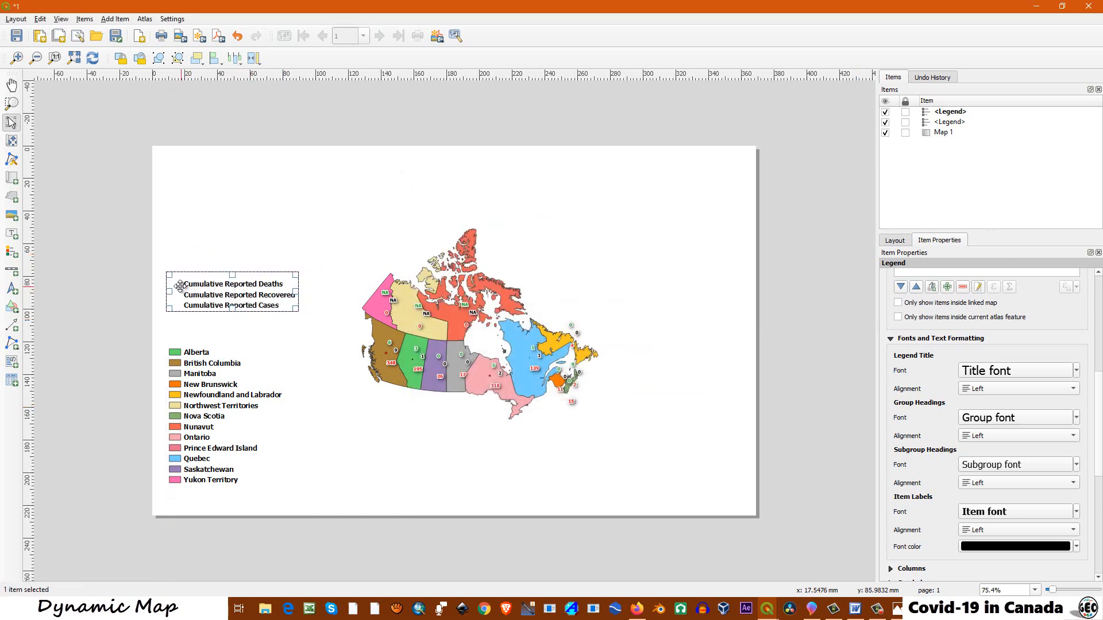
click(213, 240)
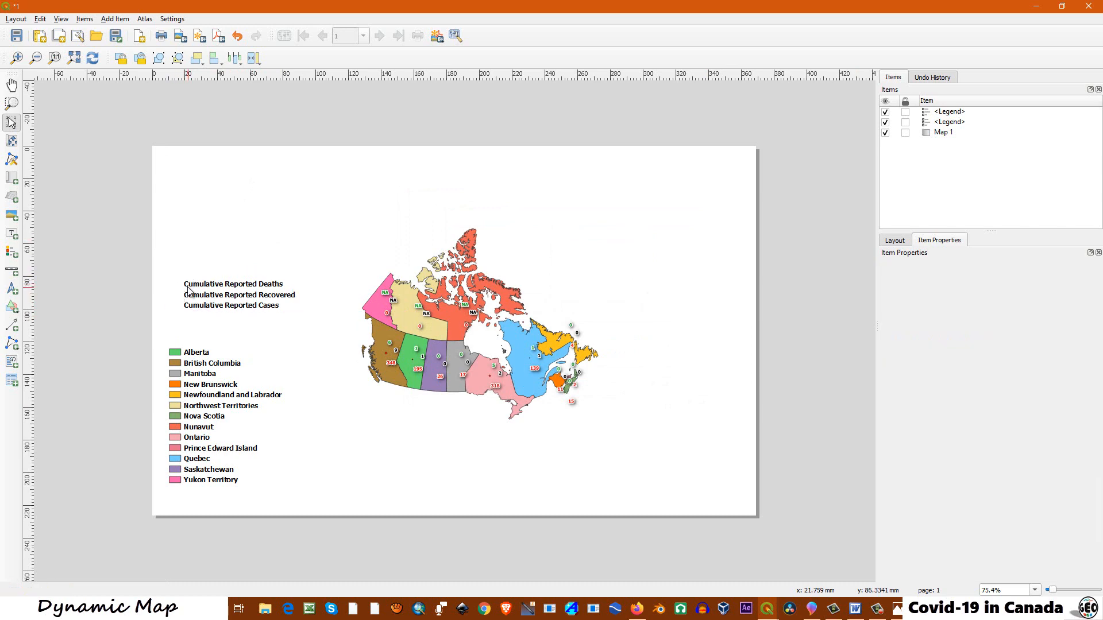
click(1035, 7)
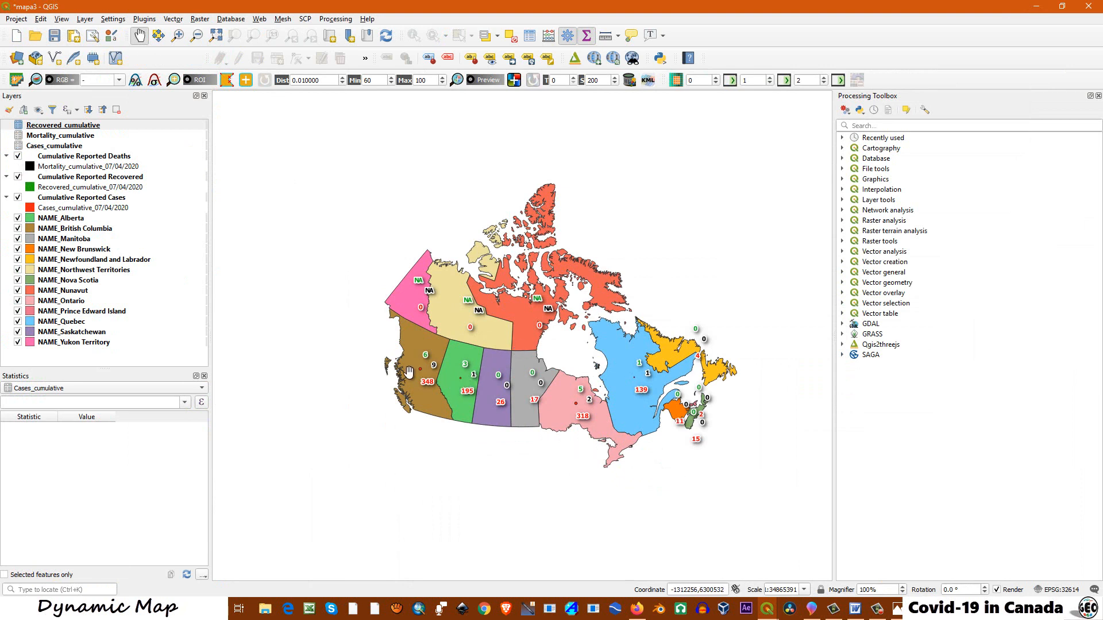
click(1036, 7)
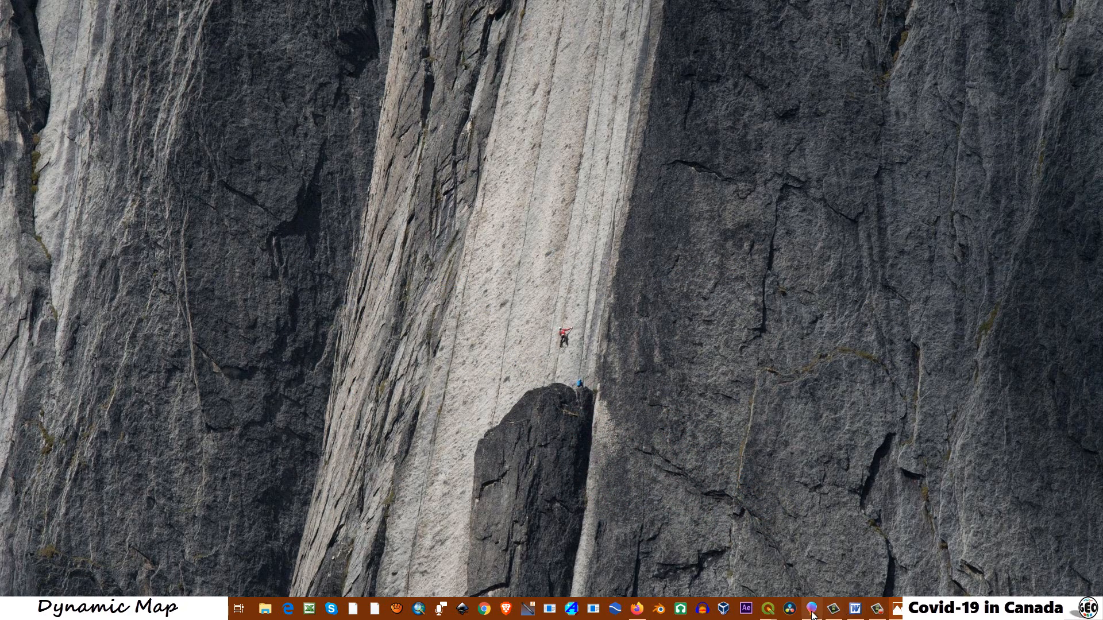
mouse_move(769, 609)
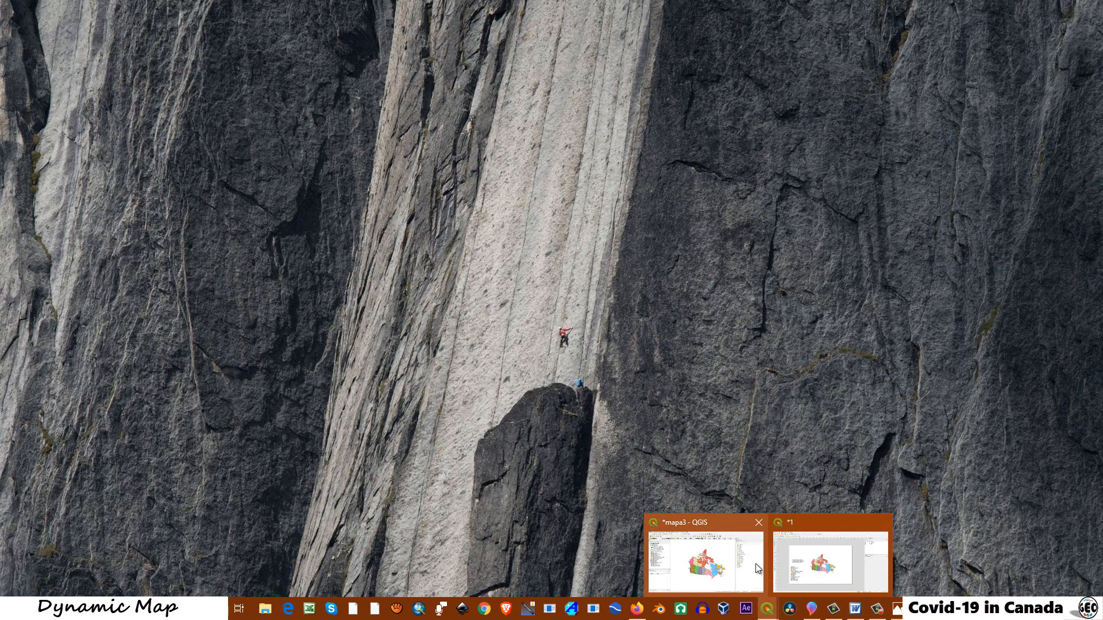
click(830, 560)
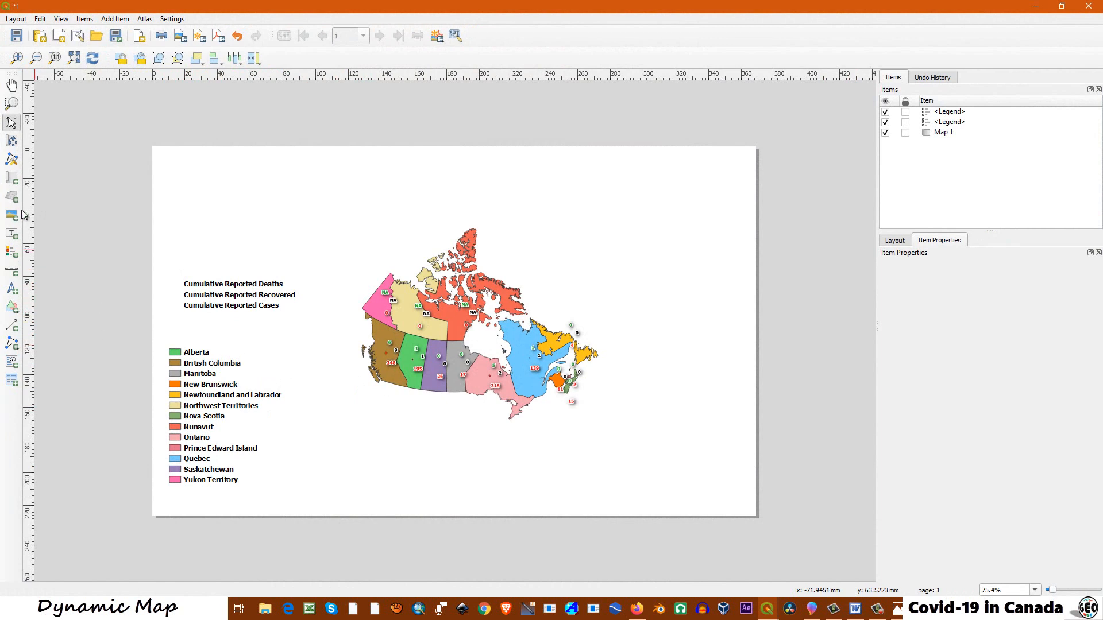
- Add a text label between the two legends reading "Provinces and Territories of Canda"
click(11, 236)
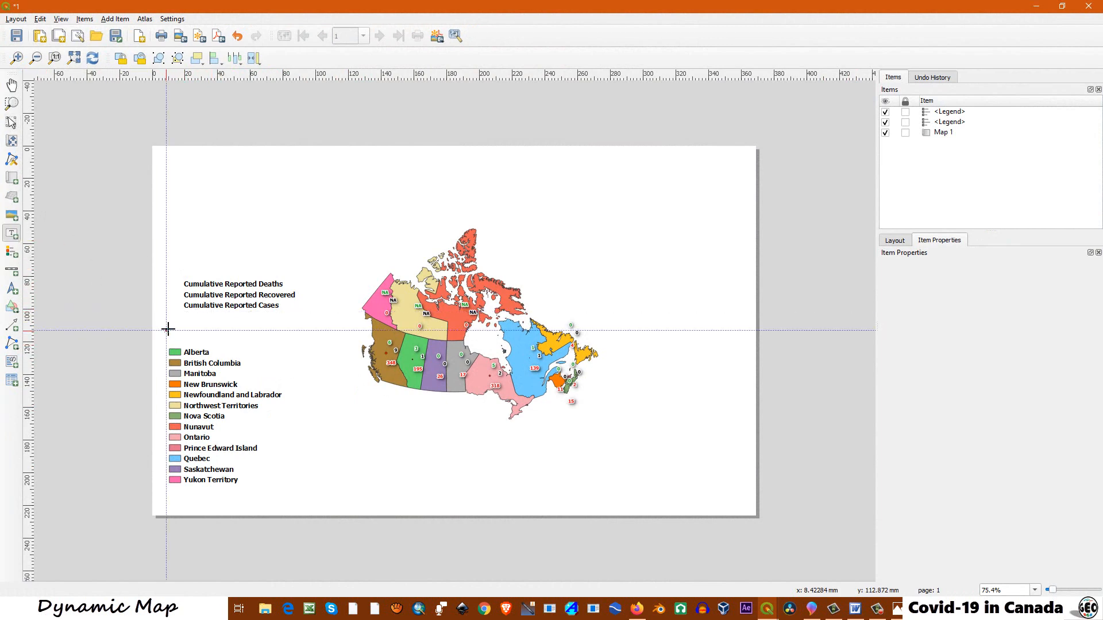
drag(172, 324, 331, 340)
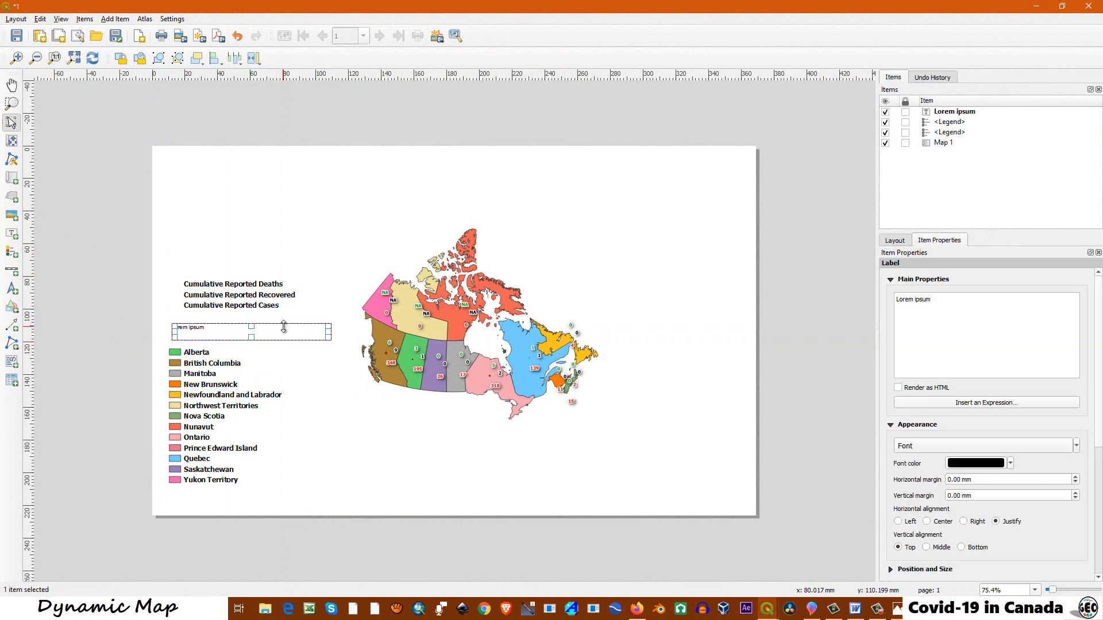
drag(285, 330, 272, 330)
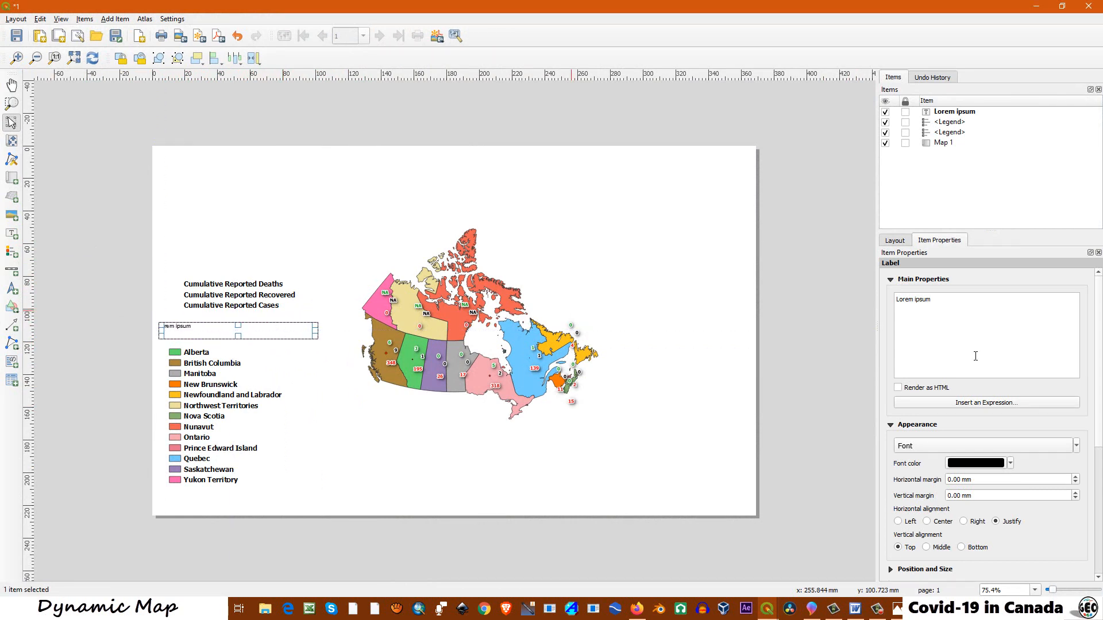
triple_click(911, 301)
text(Provinces and Territories of Canda)
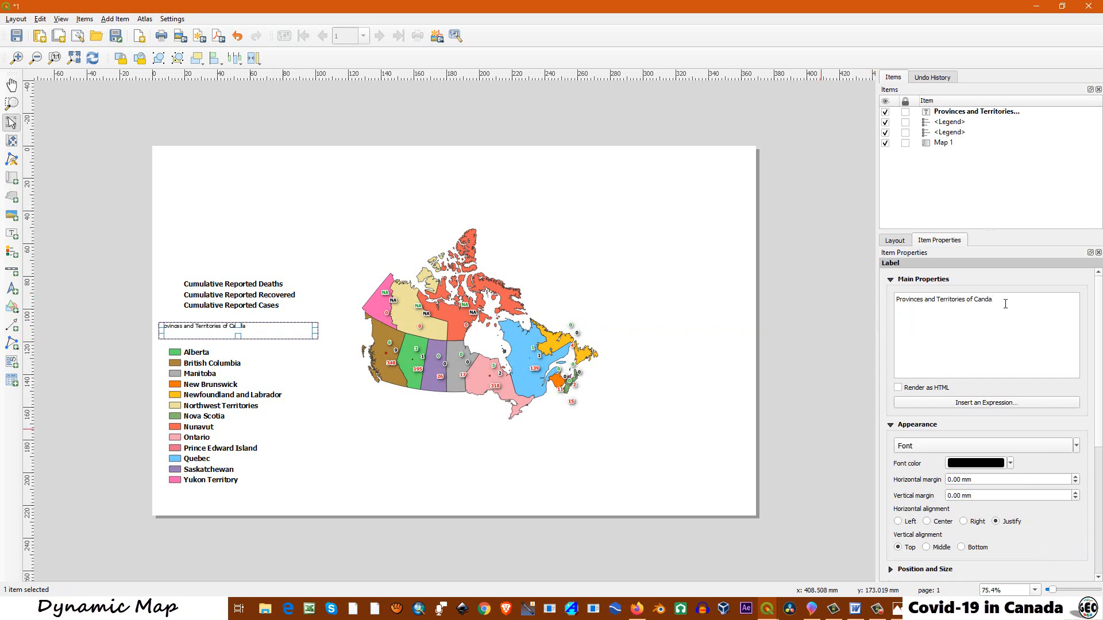
- Set the "Provinces and Territories of Canda" label's font to bold, size 15
drag(1005, 303, 842, 298)
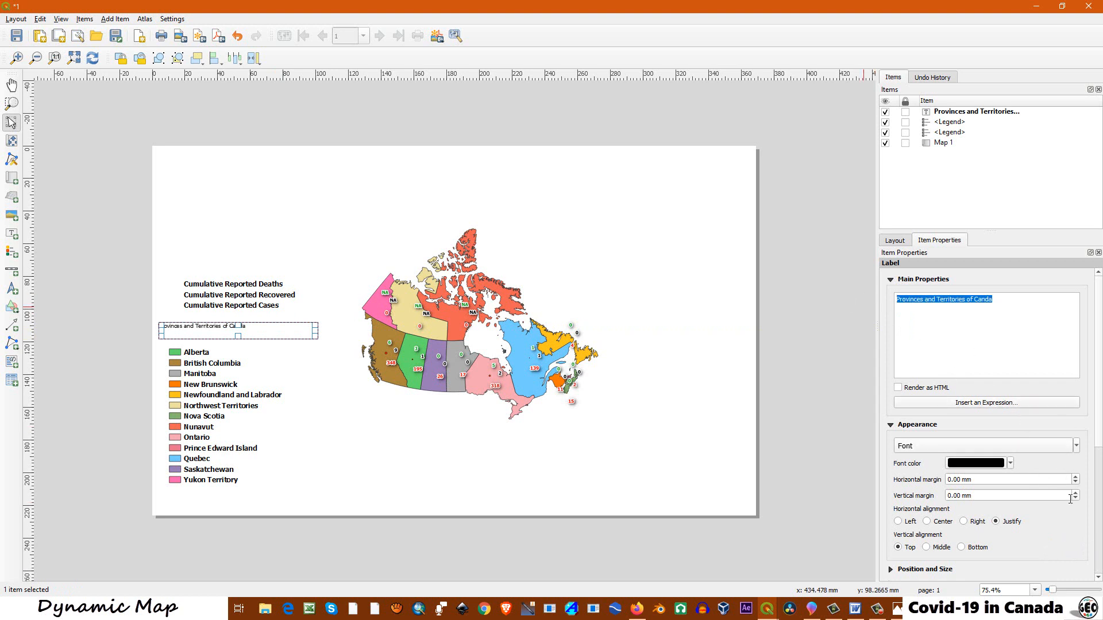
click(1076, 447)
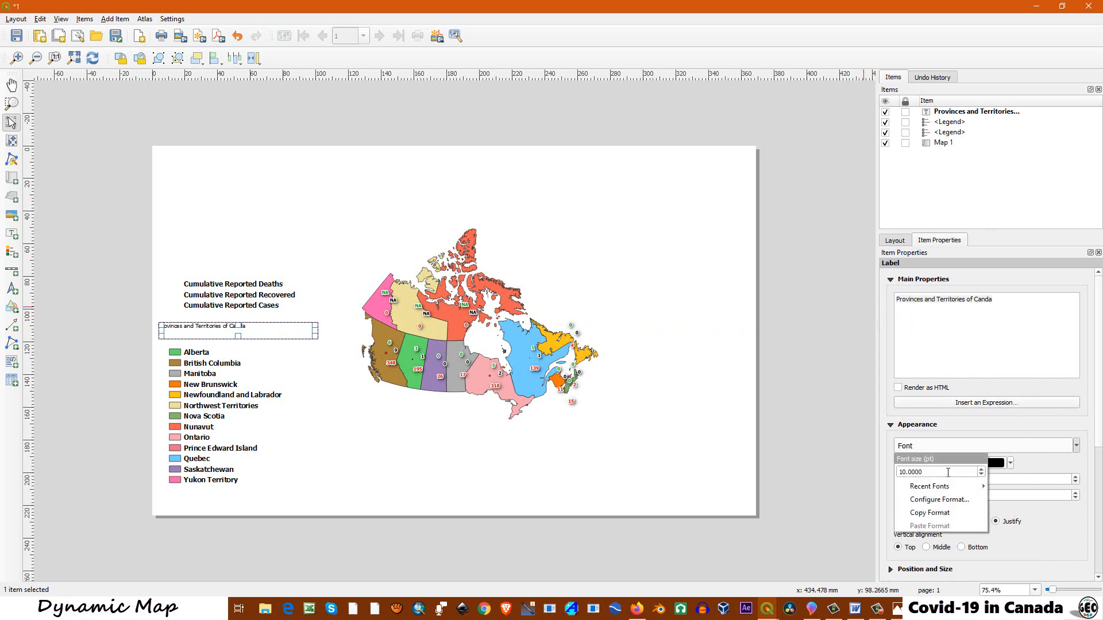
click(981, 469)
click(981, 470)
click(981, 470)
click(981, 470)
click(981, 469)
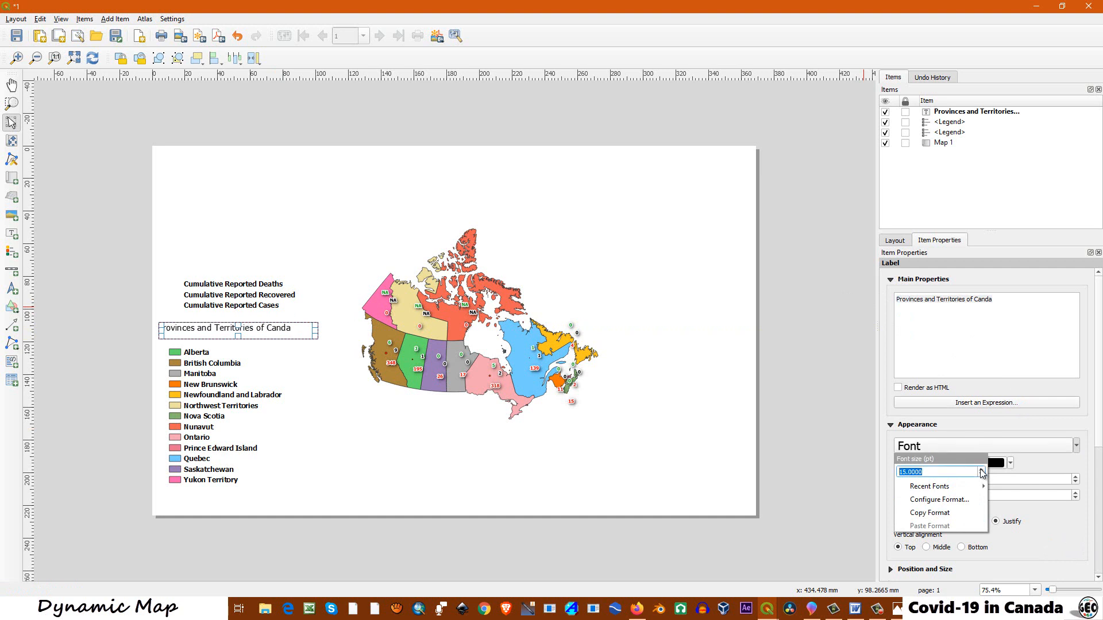
click(1035, 454)
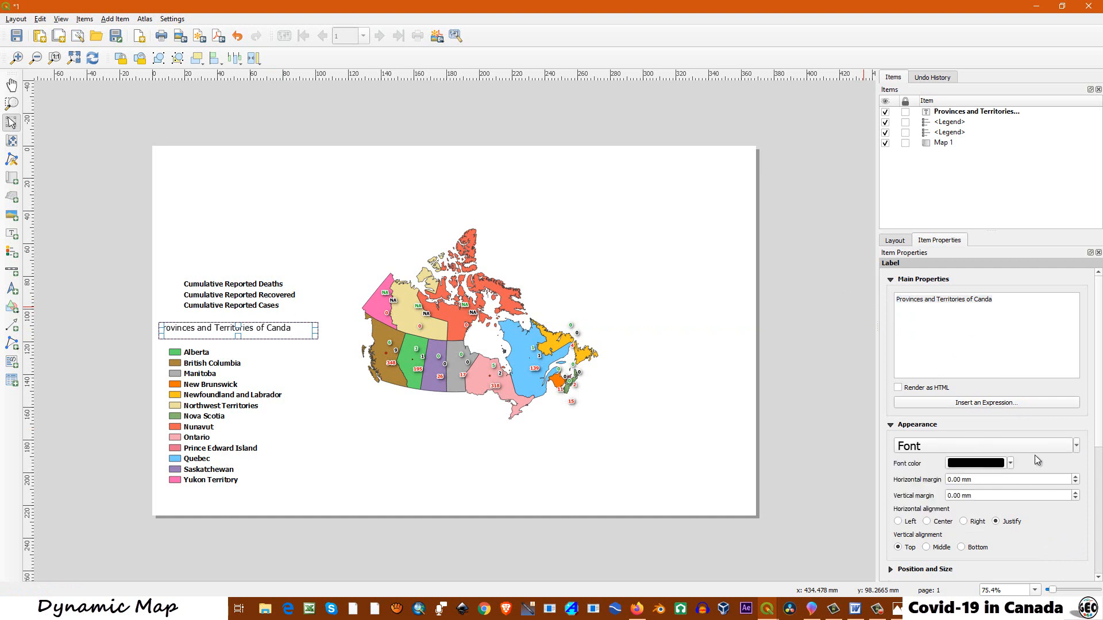
click(929, 446)
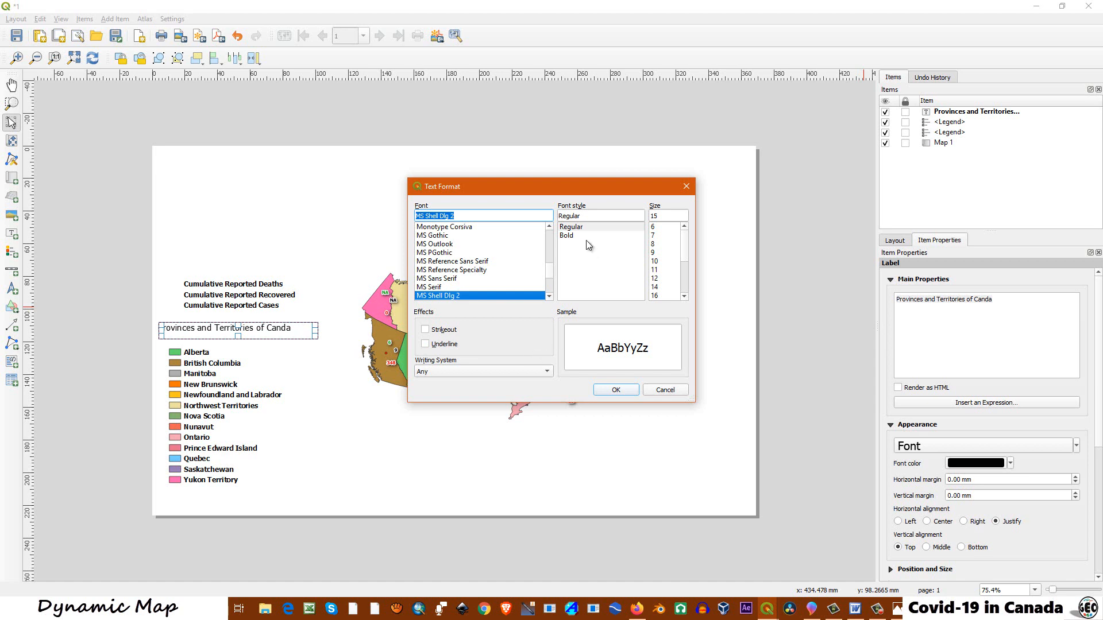
click(567, 235)
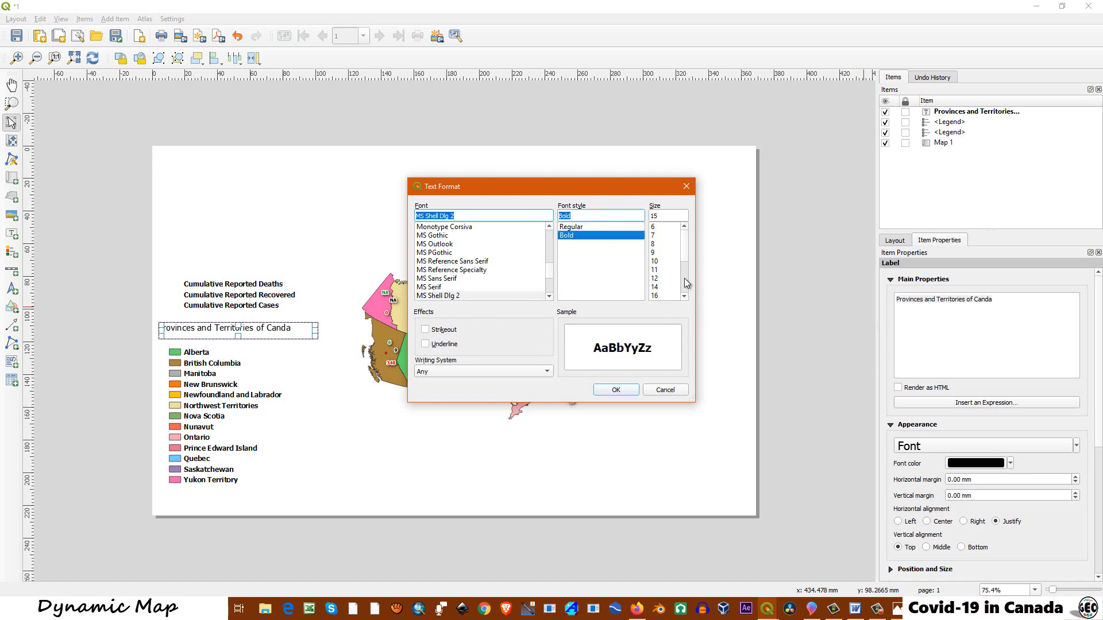
click(612, 390)
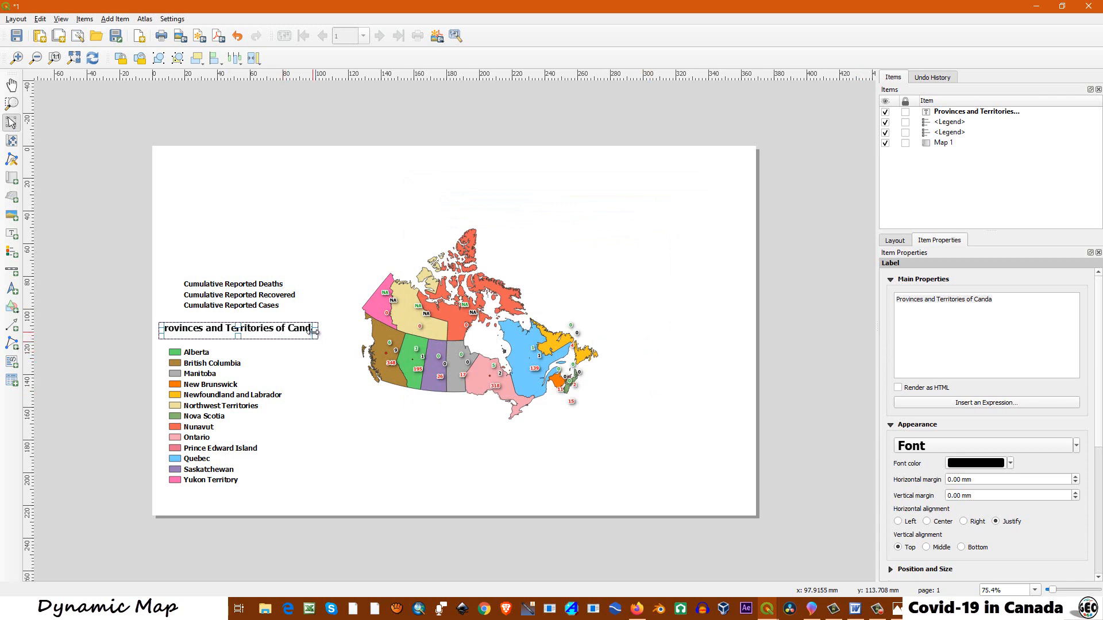
- Resize the "Provinces and Territories of Canda" label to two lines, matching the province legend's width, and align it directly above that legend
drag(313, 328, 213, 352)
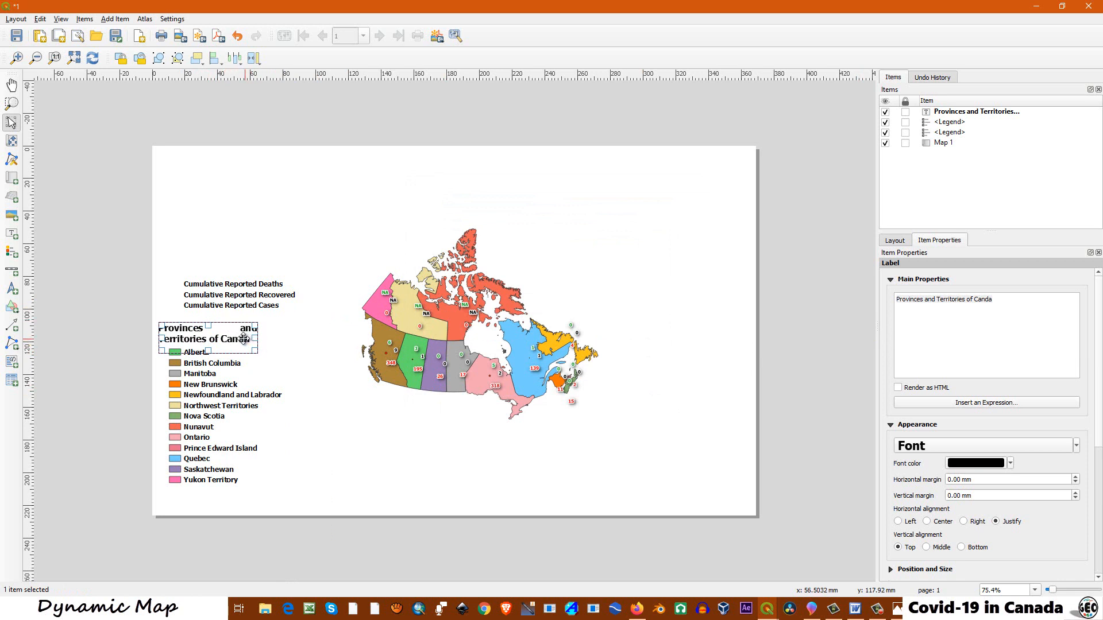
drag(232, 326, 240, 319)
click(281, 349)
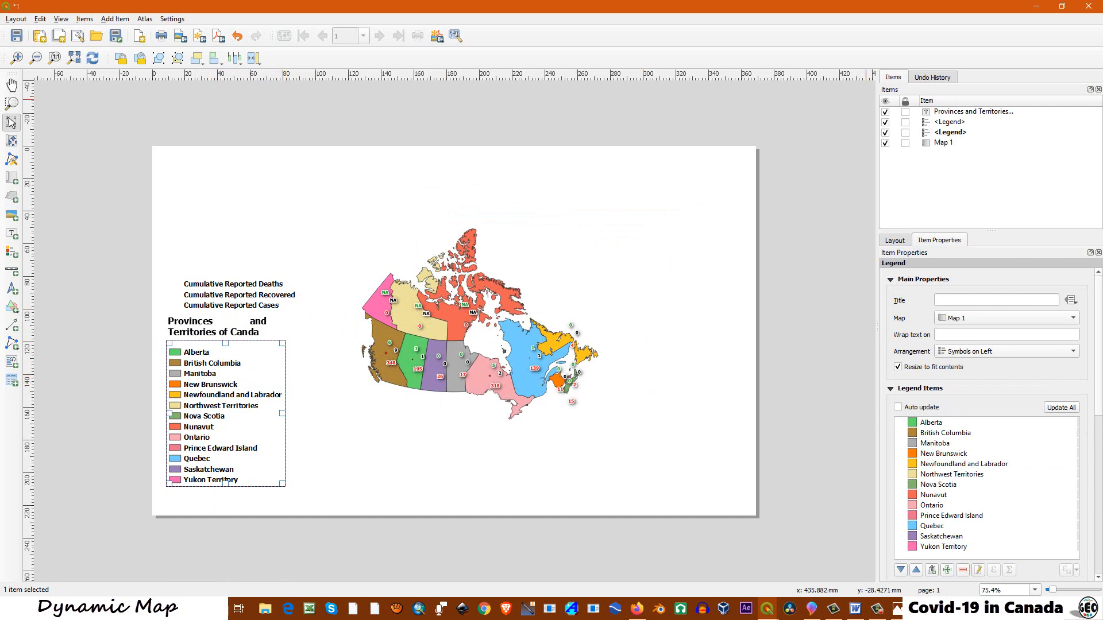
click(240, 331)
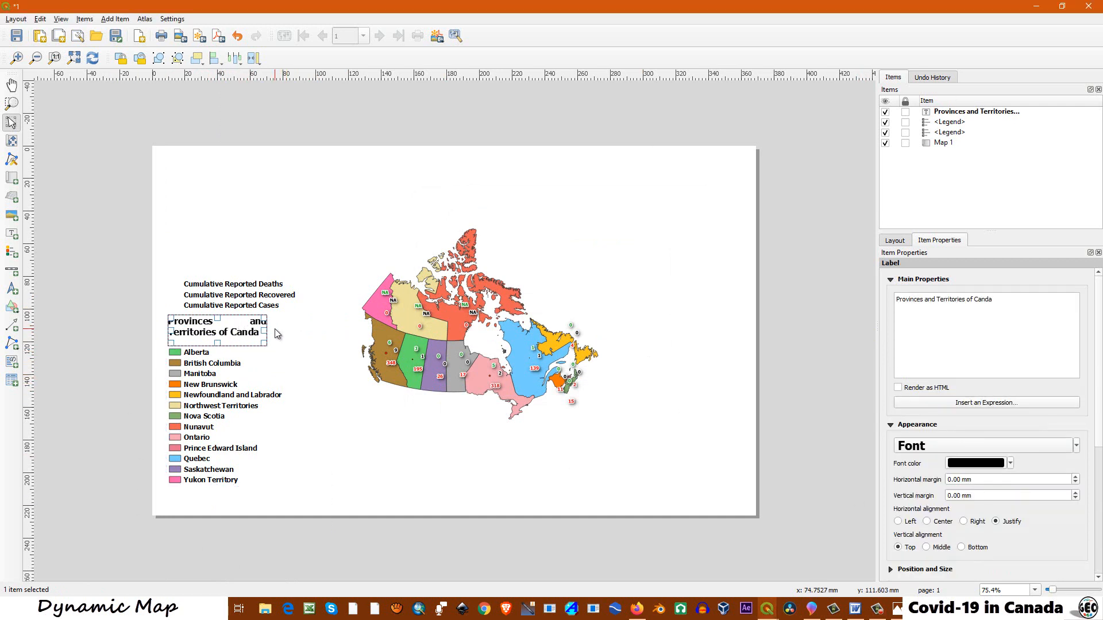
drag(266, 330, 284, 330)
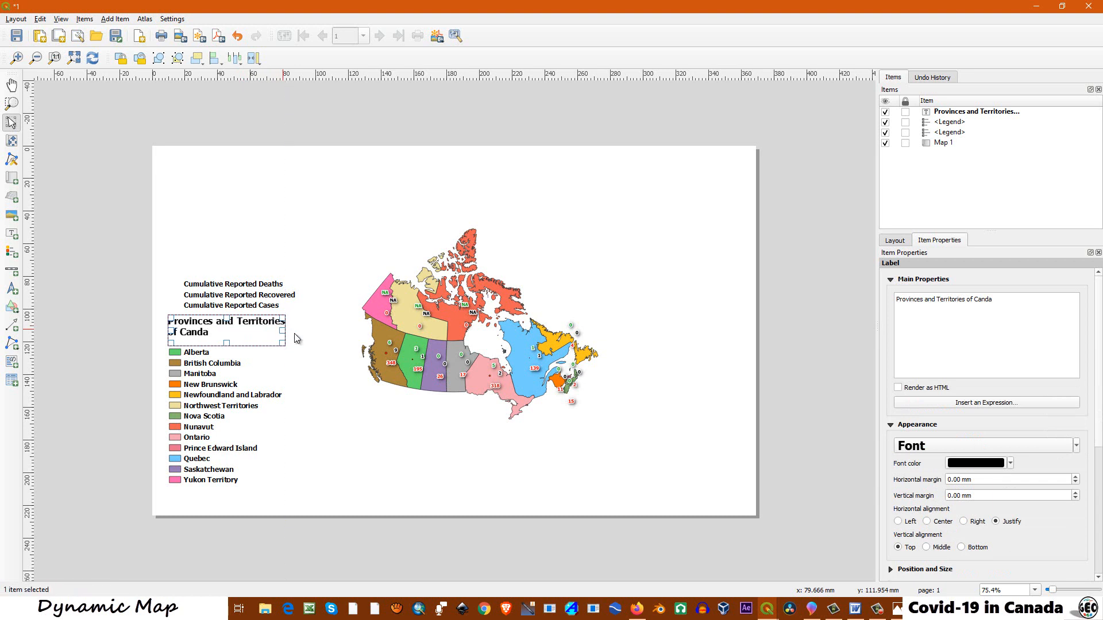
click(306, 347)
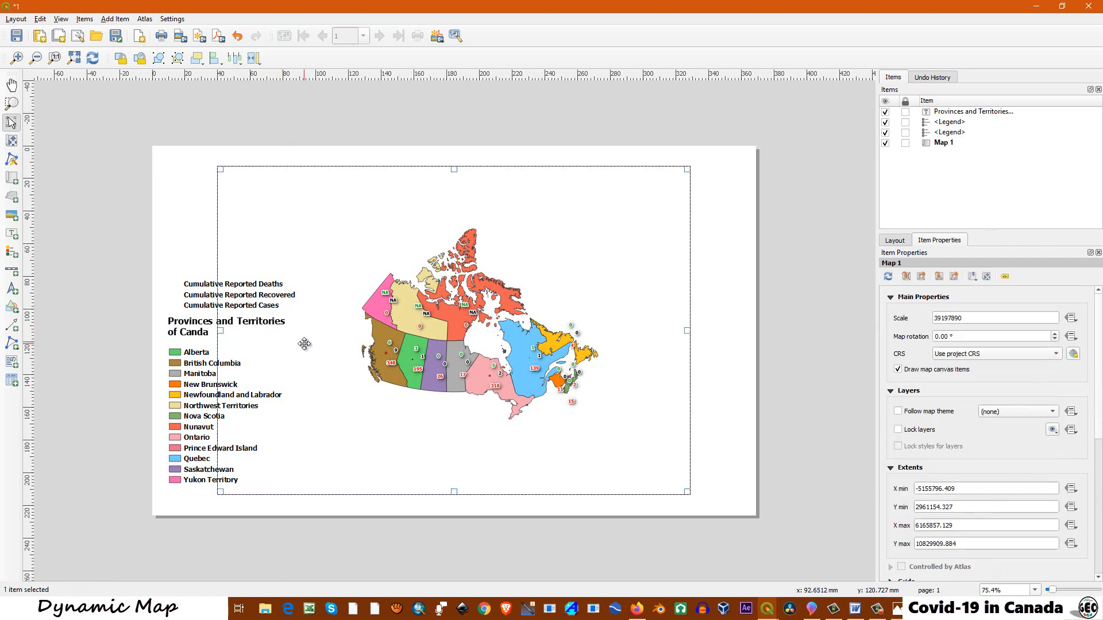
click(189, 251)
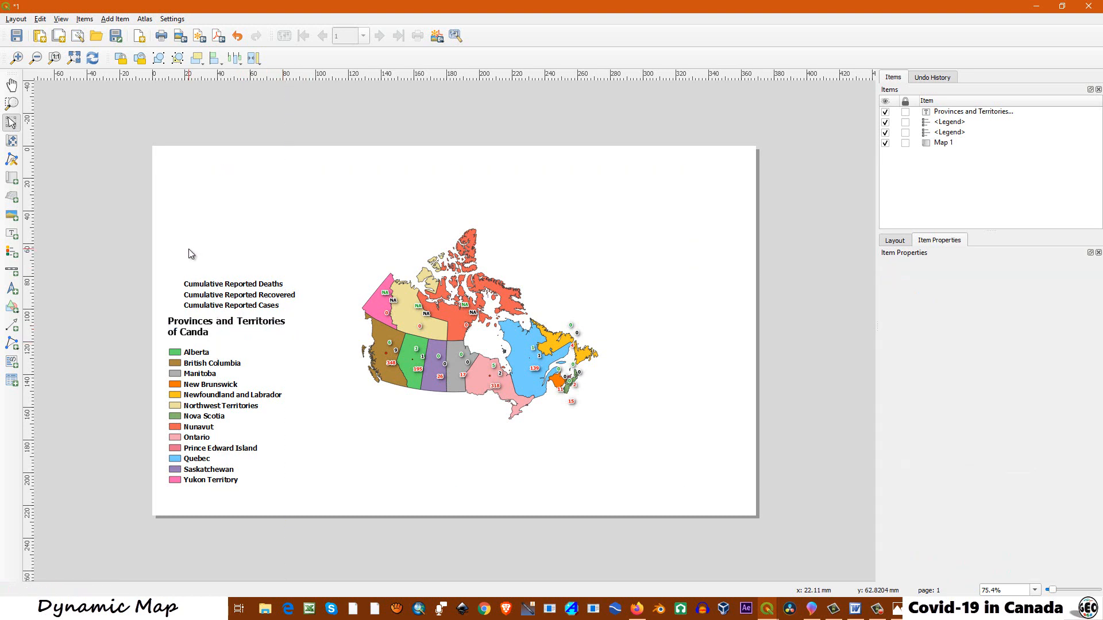
- Duplicate the "Provinces and Territories of Canda" label and place the copy above the cumulative reports legend, aligned with the original
click(195, 323)
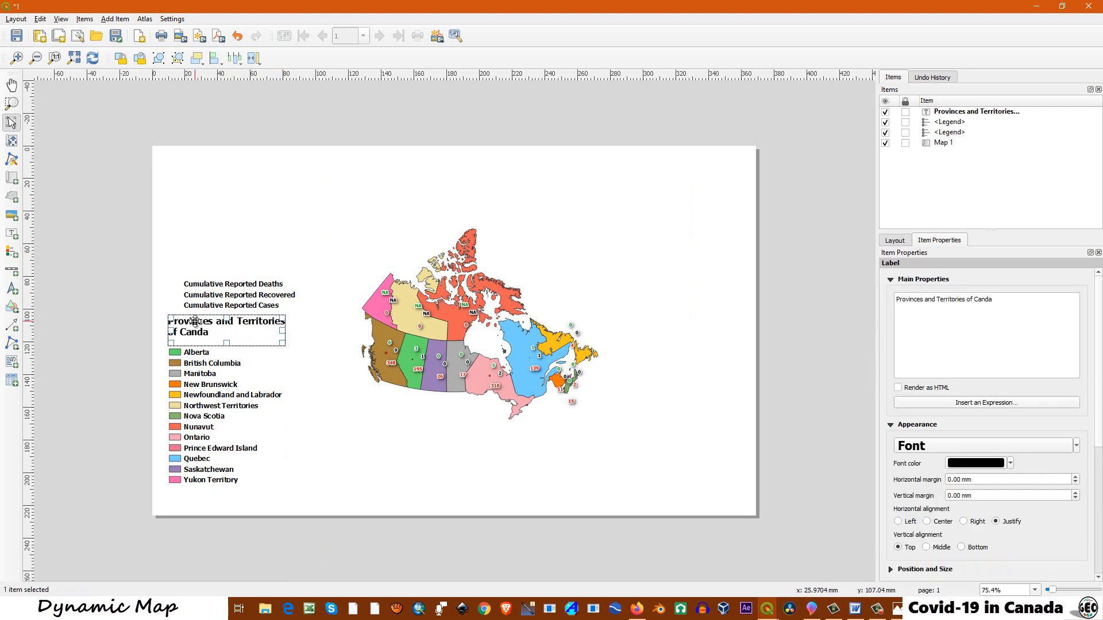
key(ctrl+v)
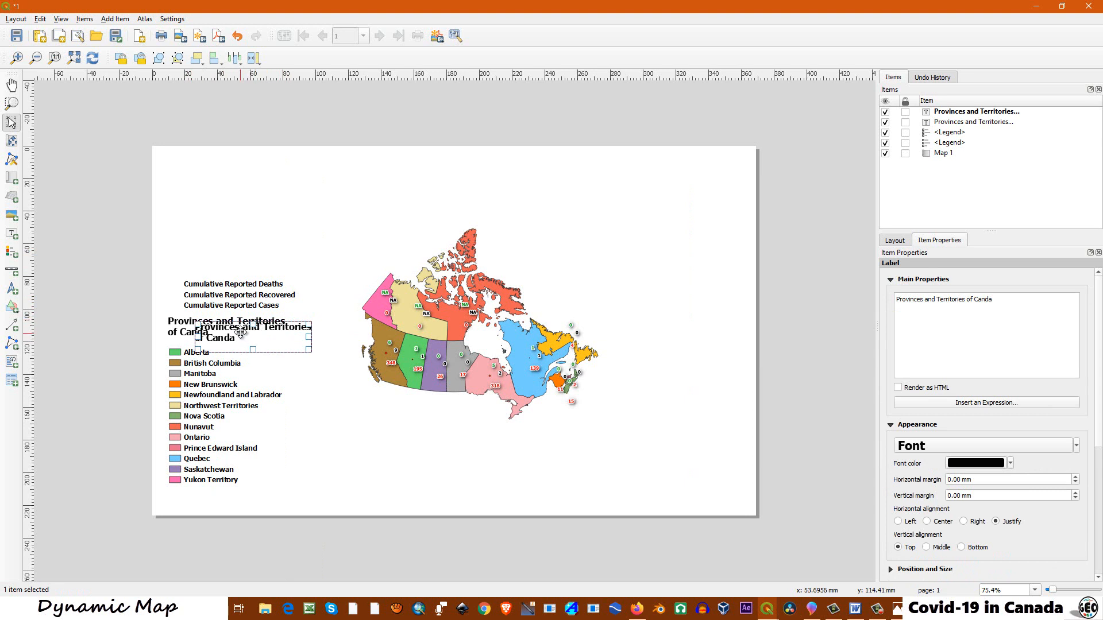
drag(285, 336, 262, 249)
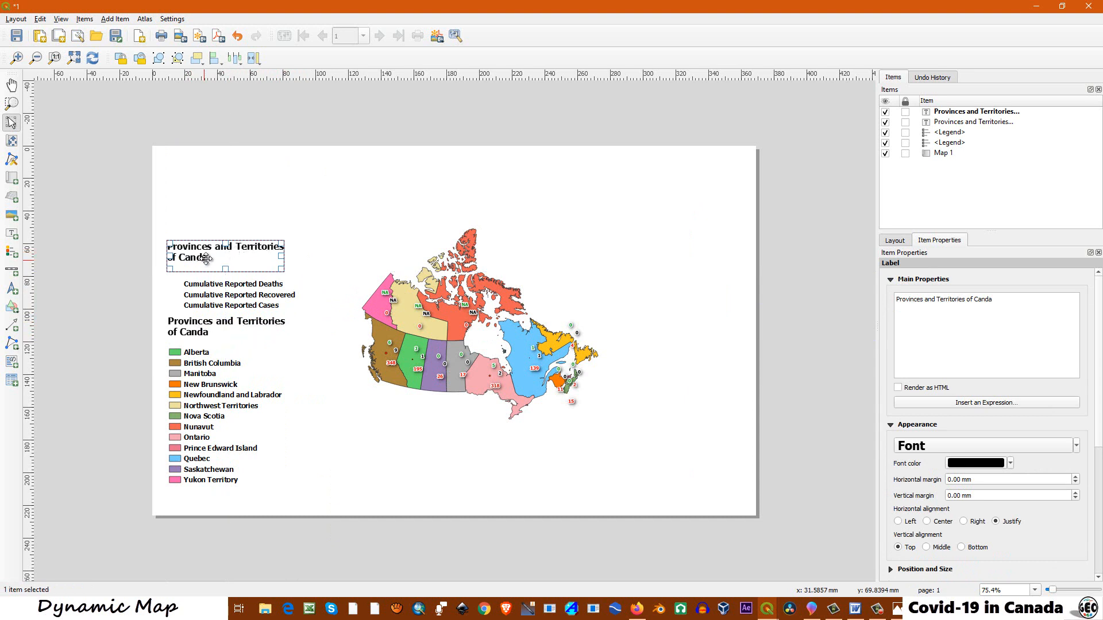
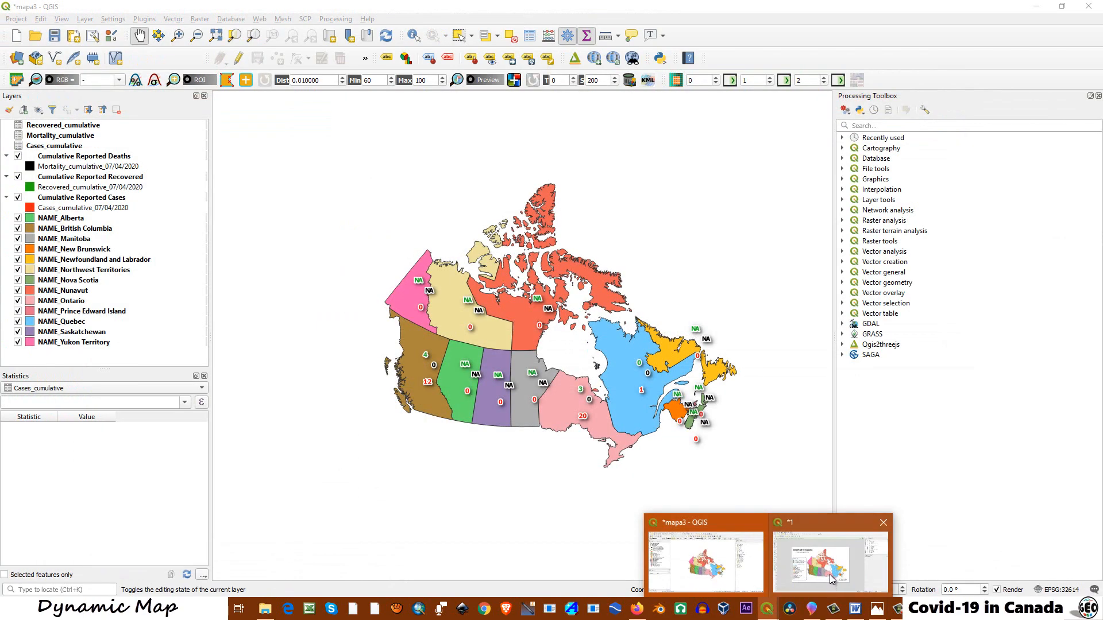
- Switch to the print layout and examine the province values and the date label on the 02-March-2020 map
click(831, 570)
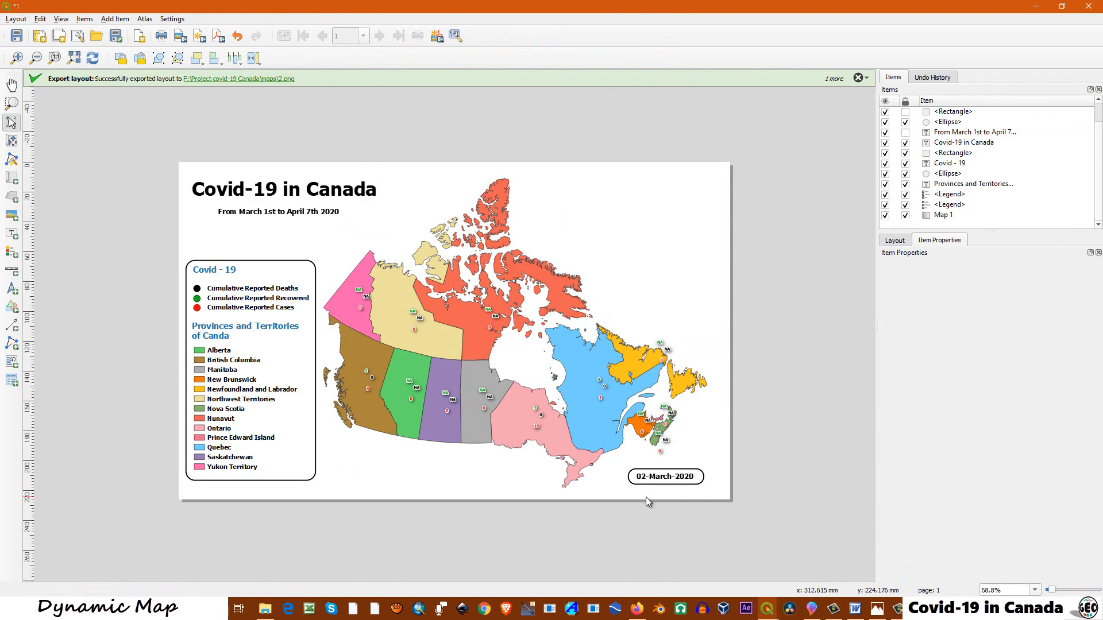
scroll(658, 483, up, 1)
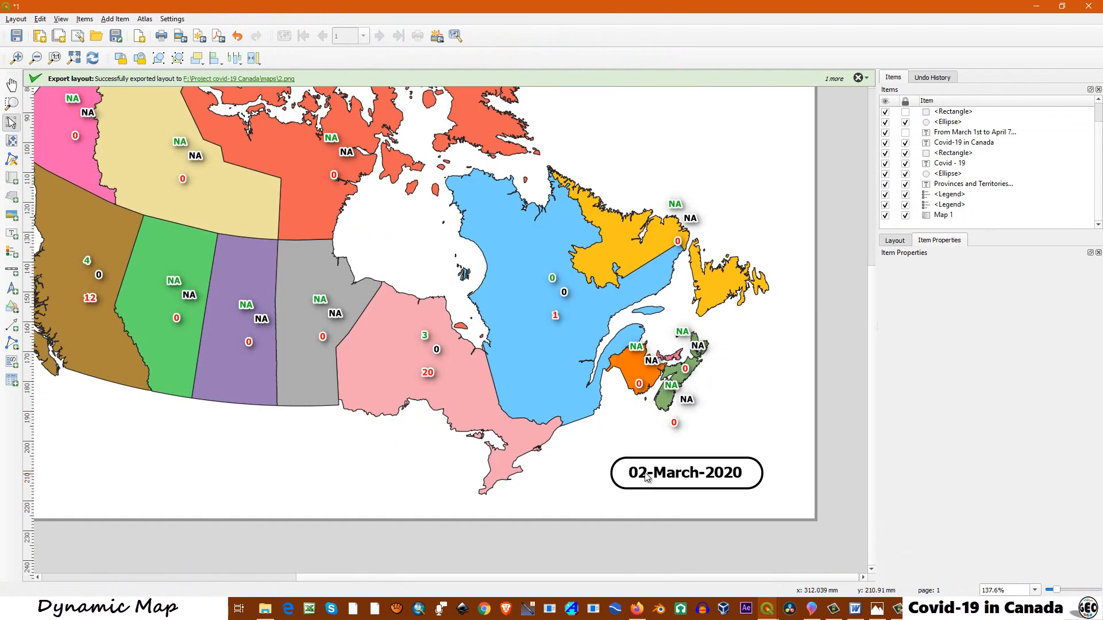
scroll(701, 446, down, 1)
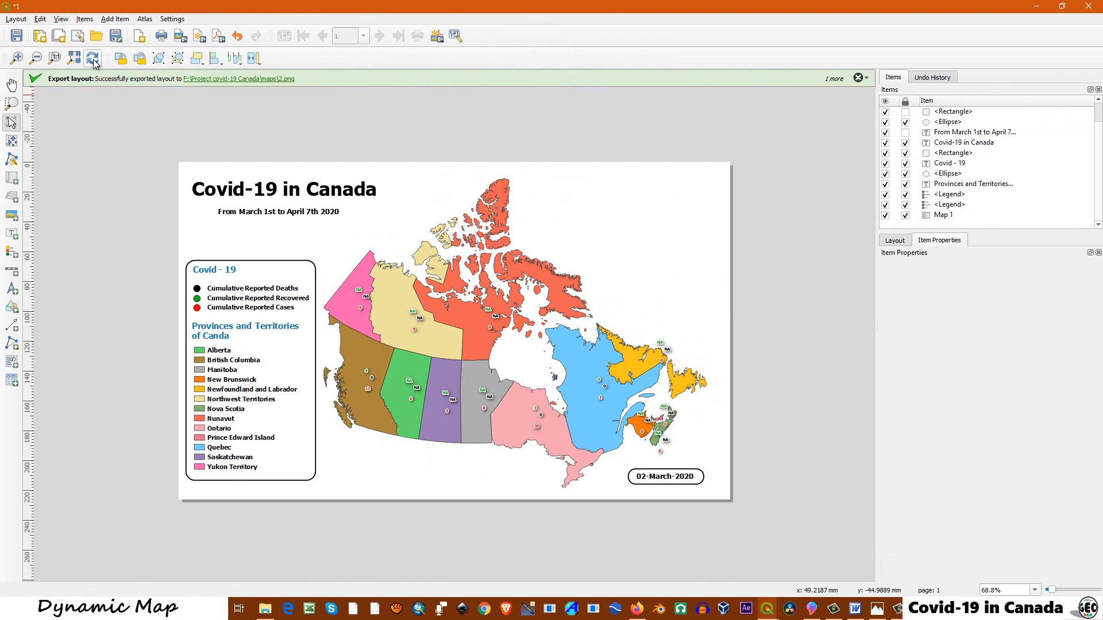
scroll(621, 480, up, 1)
click(710, 473)
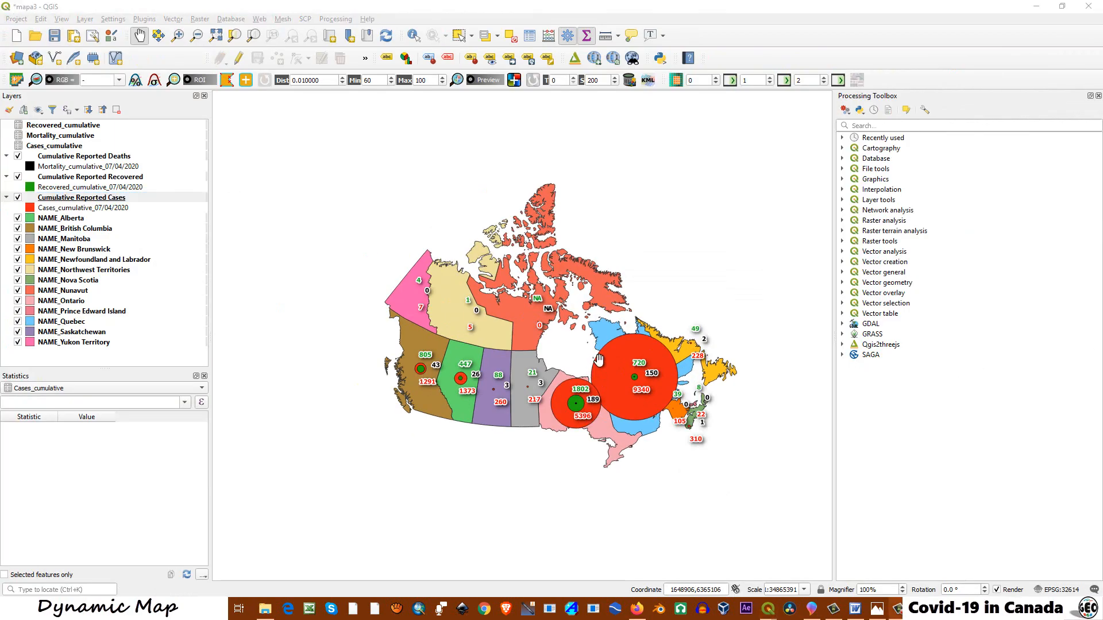
- Open 1.png from the project's maps folder in the photo viewer and step forward through the exported daily maps to 38.png
click(264, 613)
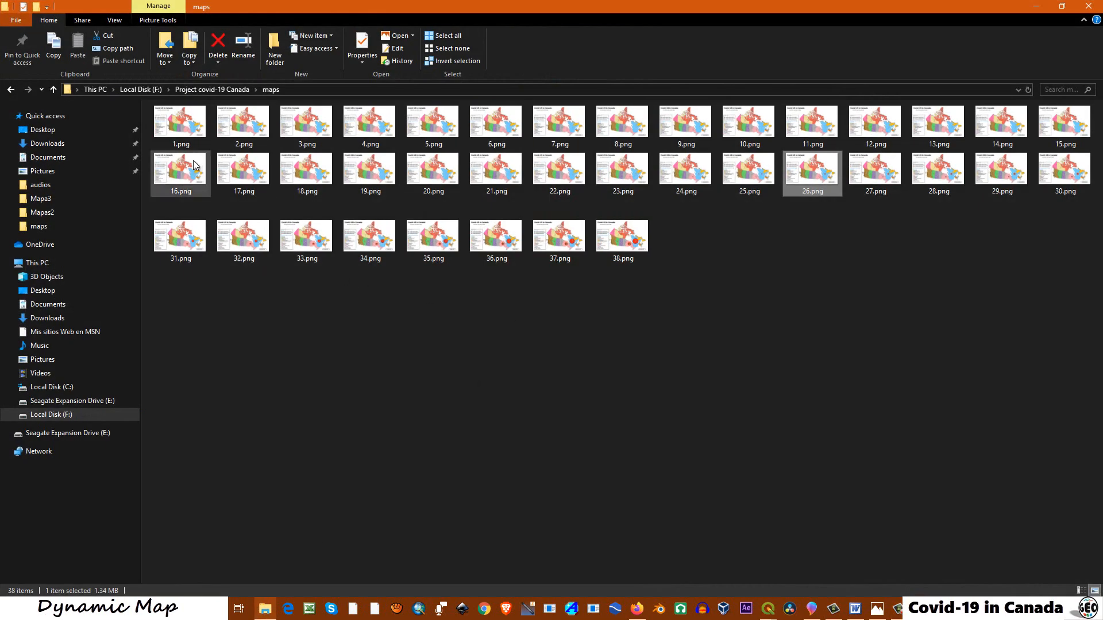
double_click(170, 119)
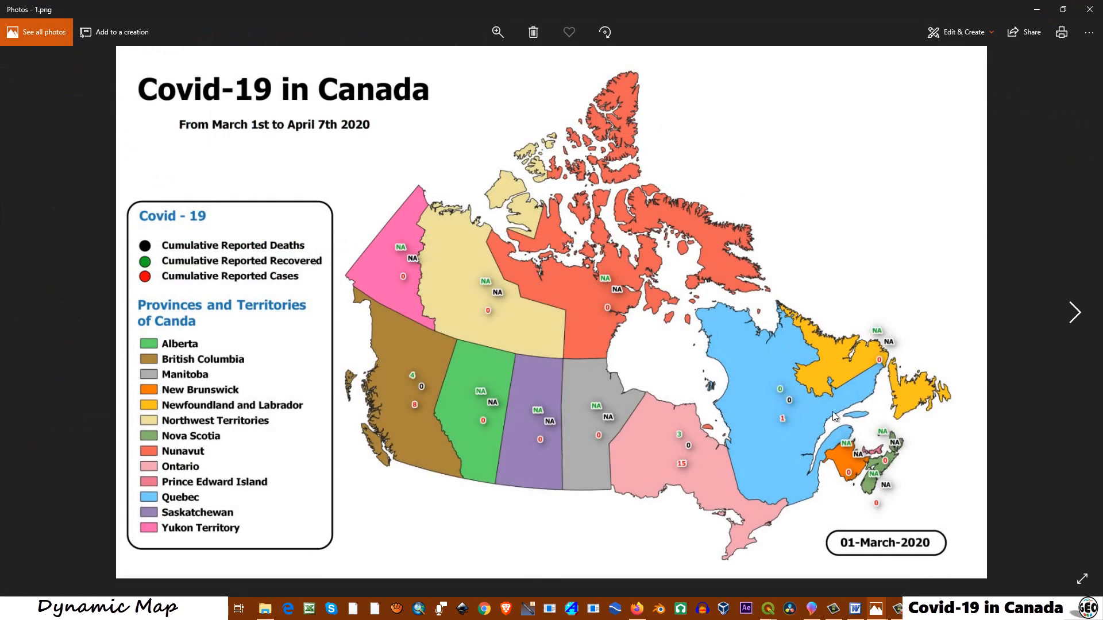
key(Right)
key(Right)
key(Right)
key(Right)
key(Right)
key(Right)
key(Right)
key(Right)
key(Right)
key(Right)
key(Right)
key(Right)
key(Right)
key(Right)
key(Right)
key(Right)
key(Right)
key(Right)
key(Right)
key(Right)
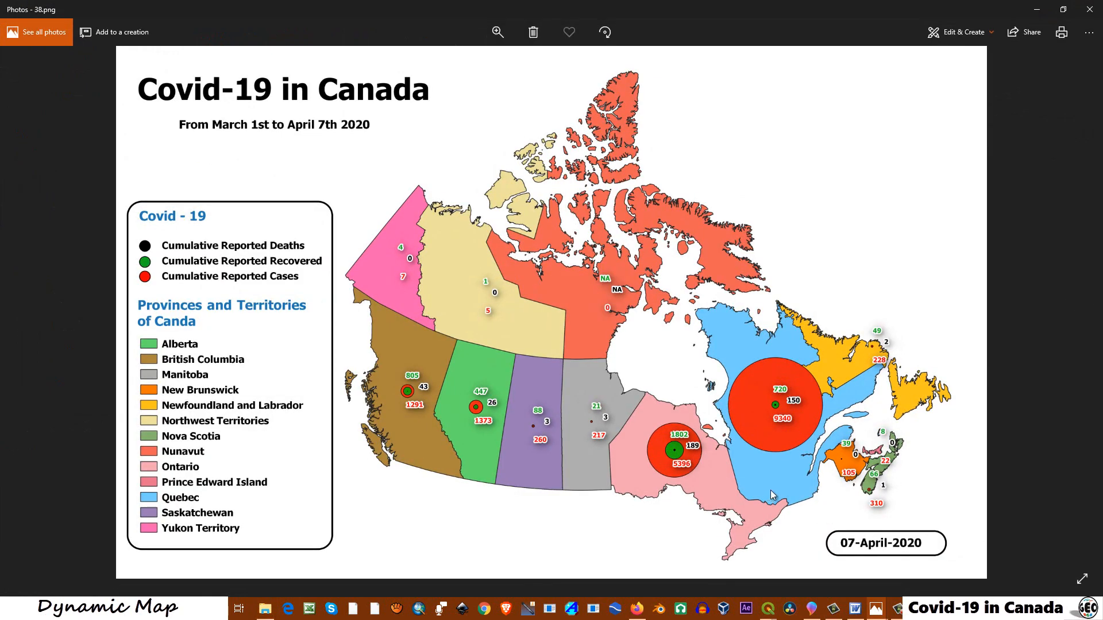
- Step back through the exported daily maps from 38.png to 1.png
key(Left)
key(Left)
key(Left)
key(Left)
key(Left)
key(Left)
key(Left)
key(Left)
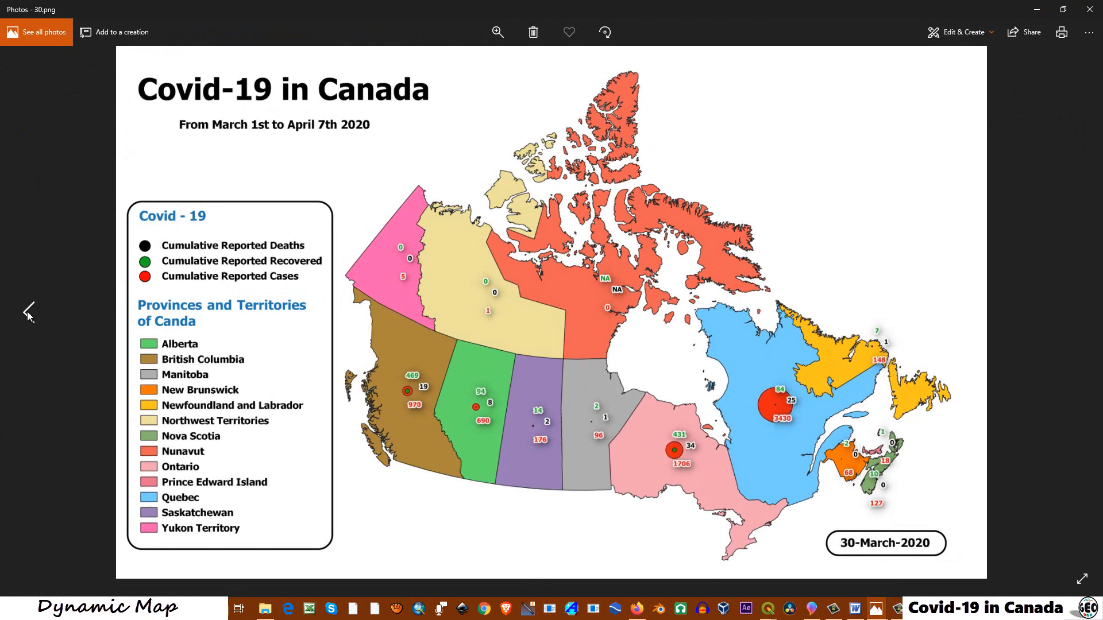
key(Left)
key(Left)
key(Left)
key(Left)
key(Left)
key(Left)
key(Left)
key(Left)
key(Left)
key(Left)
key(Left)
key(Left)
key(Left)
key(Left)
key(Left)
key(Left)
key(Left)
key(Left)
key(Left)
key(Left)
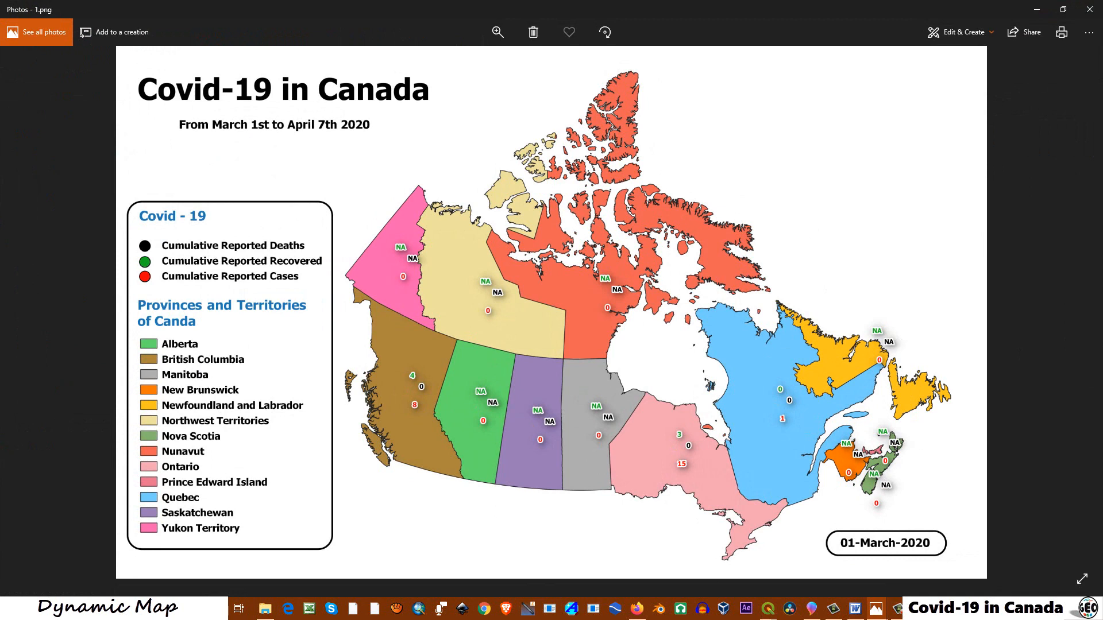
key(F9)
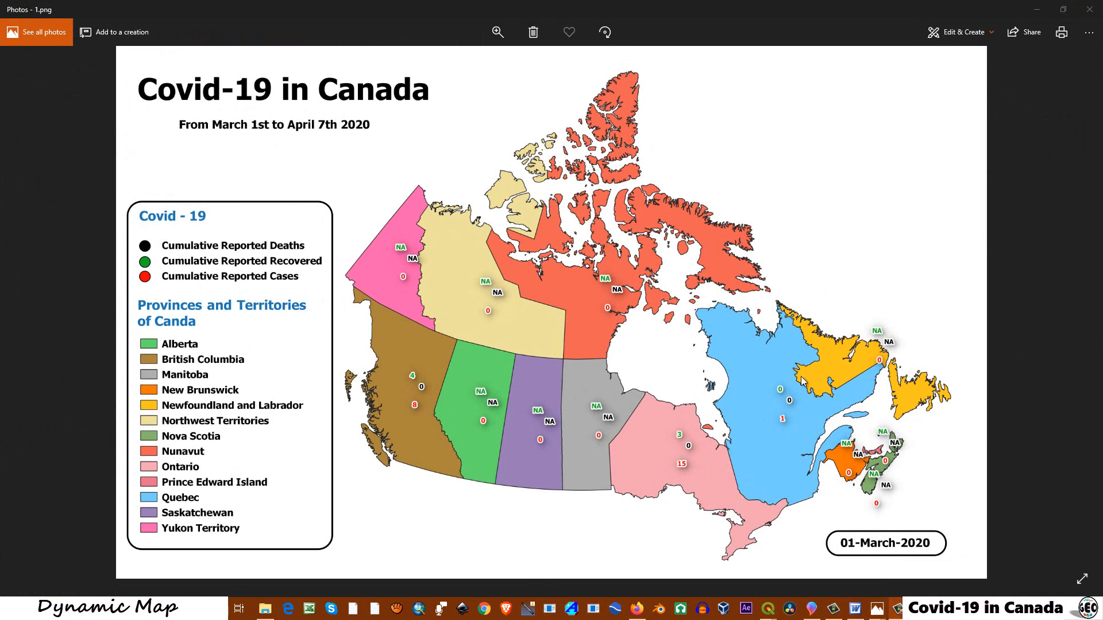
- Leave the photo viewer, read the introduction of Wikipedia's Blender article in the browser, and open the blender.org home page from the search results
click(1038, 10)
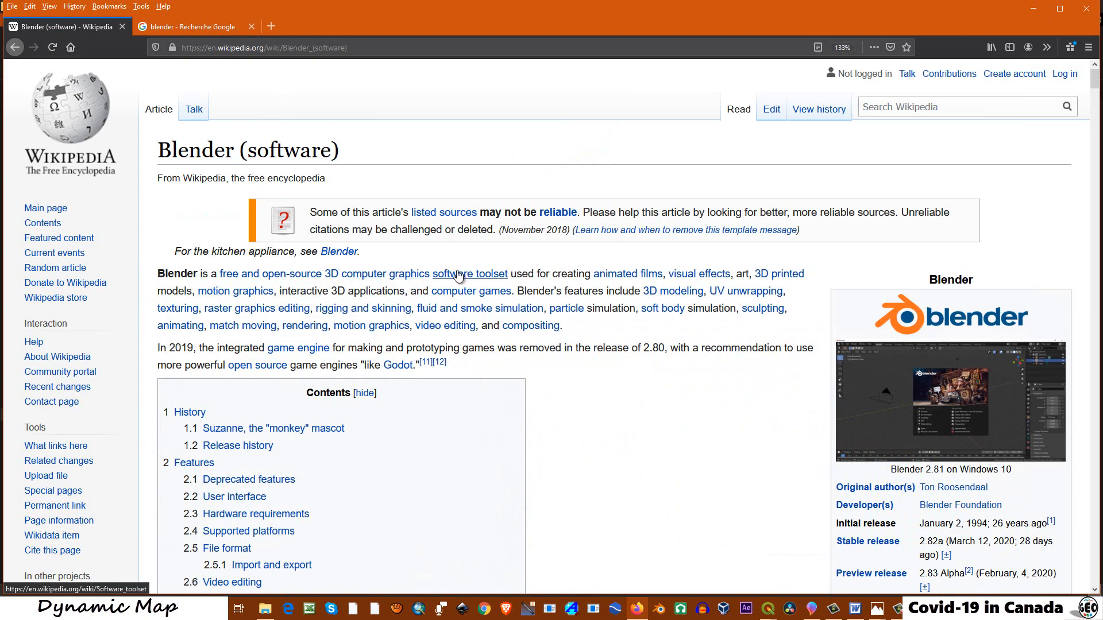
mouse_move(458, 276)
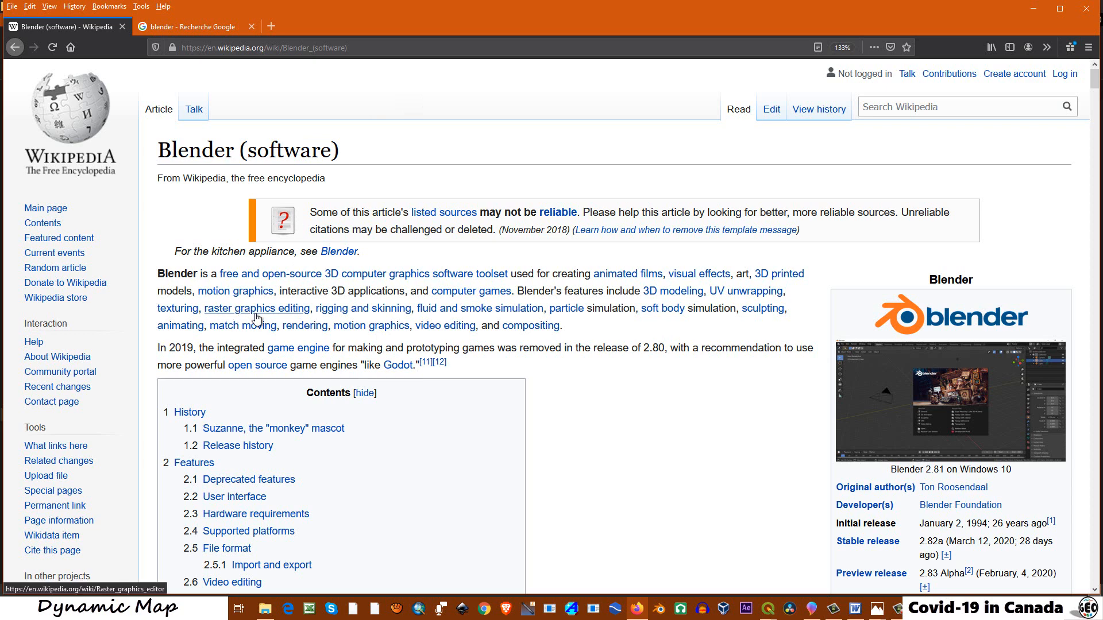
mouse_move(282, 317)
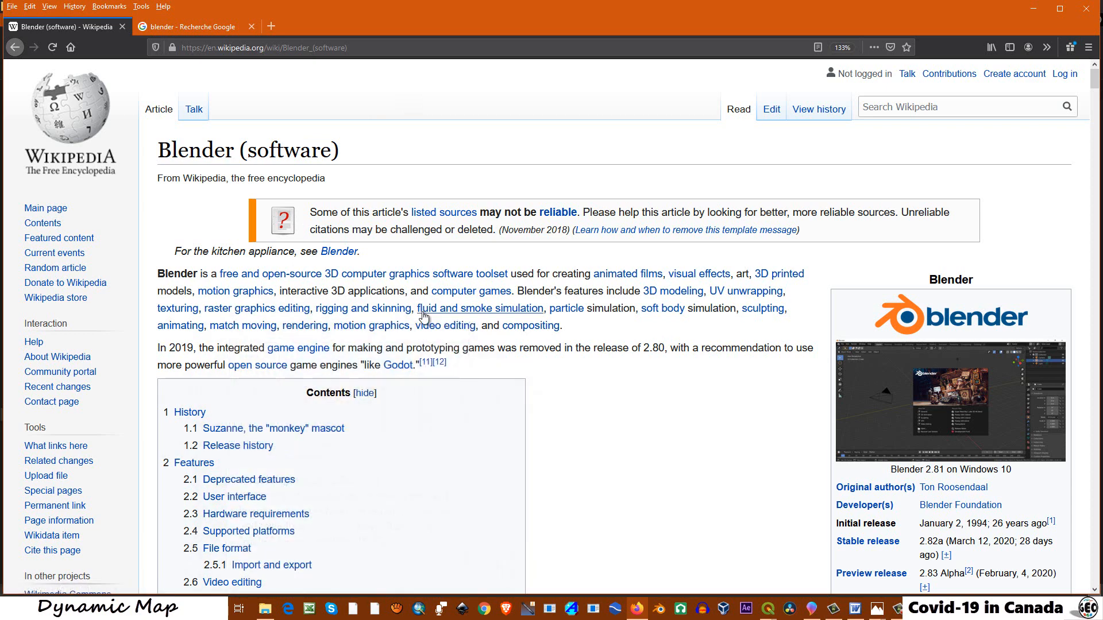
mouse_move(448, 316)
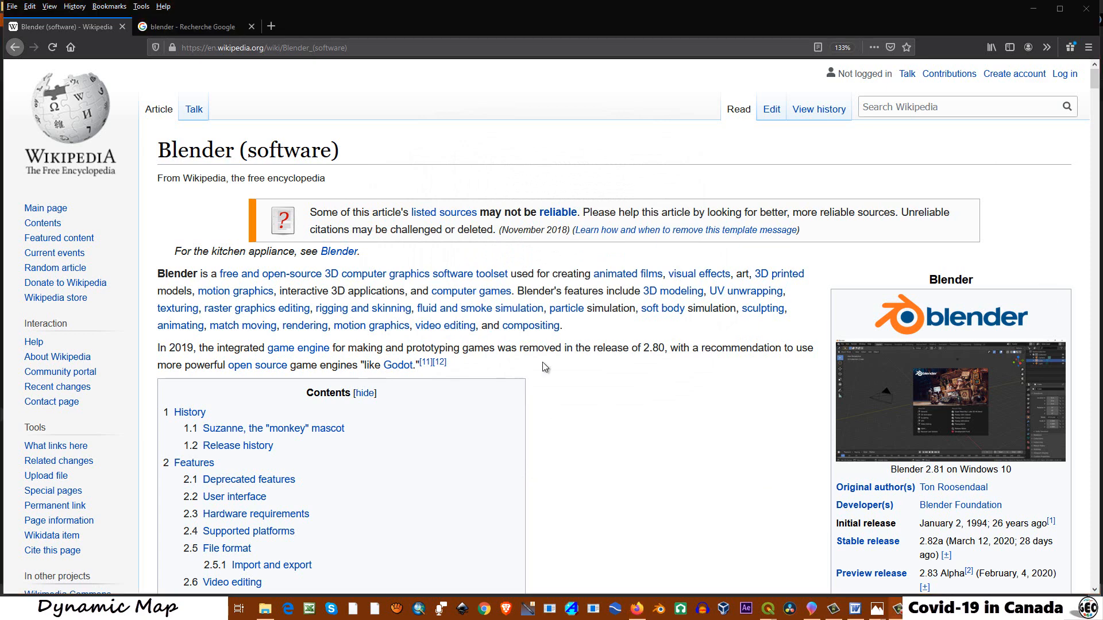
click(166, 27)
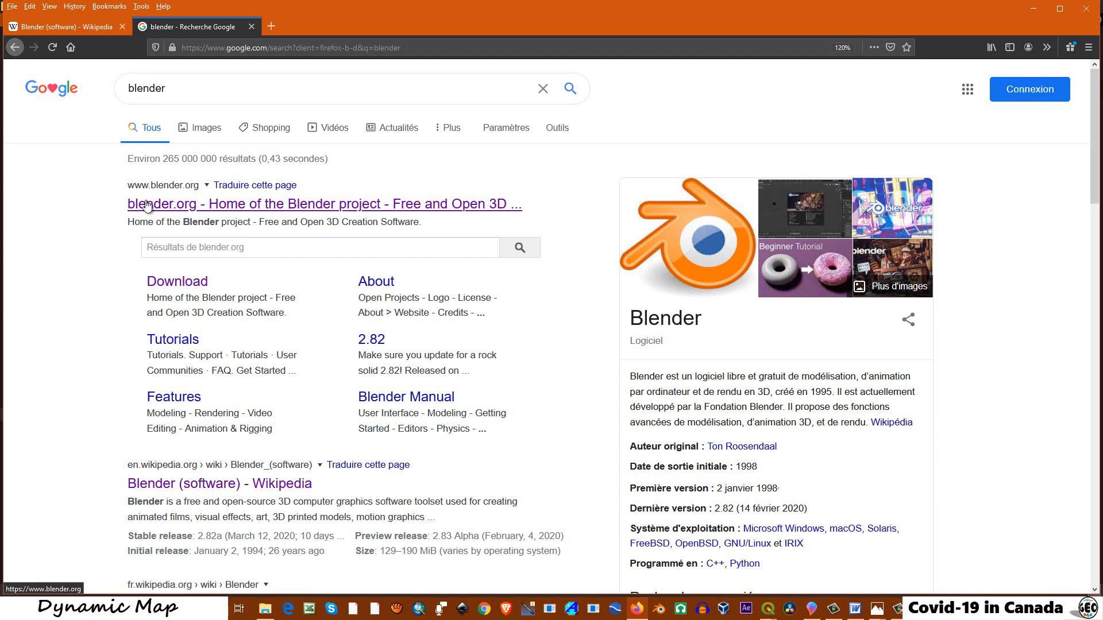
click(365, 208)
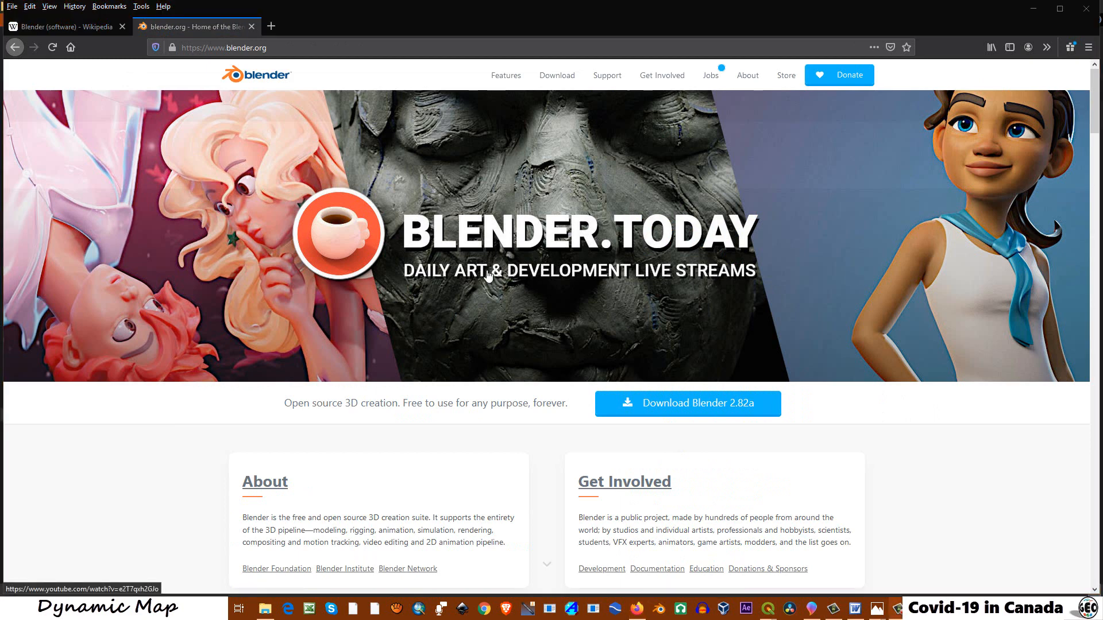
- Switch to Blender, dismiss the splash screen and add a Video Editing workspace
click(661, 609)
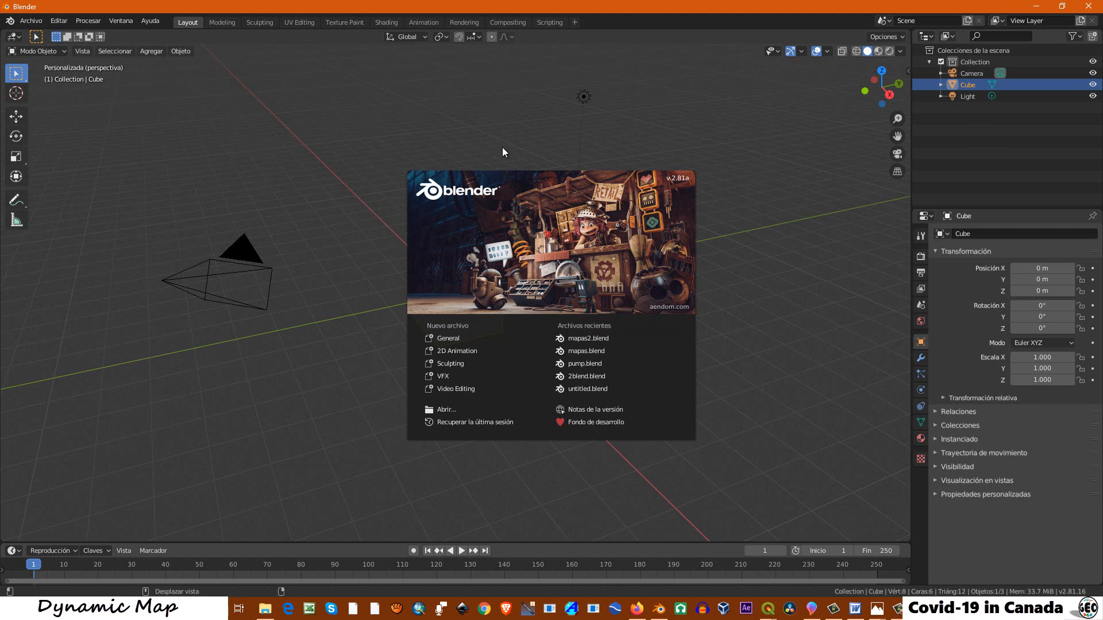
click(575, 23)
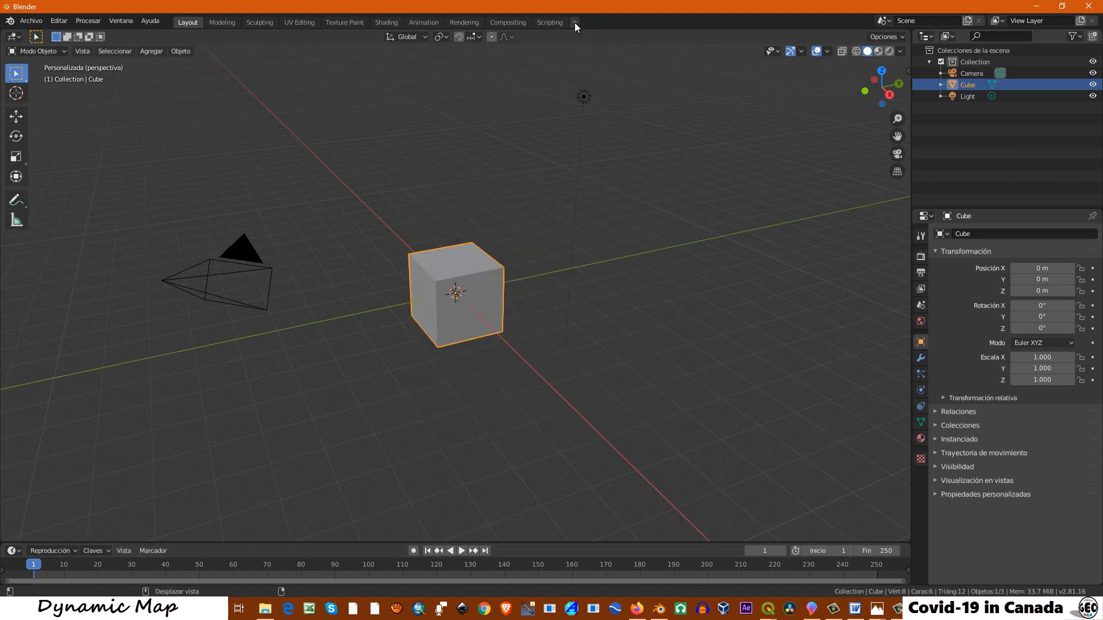
click(574, 23)
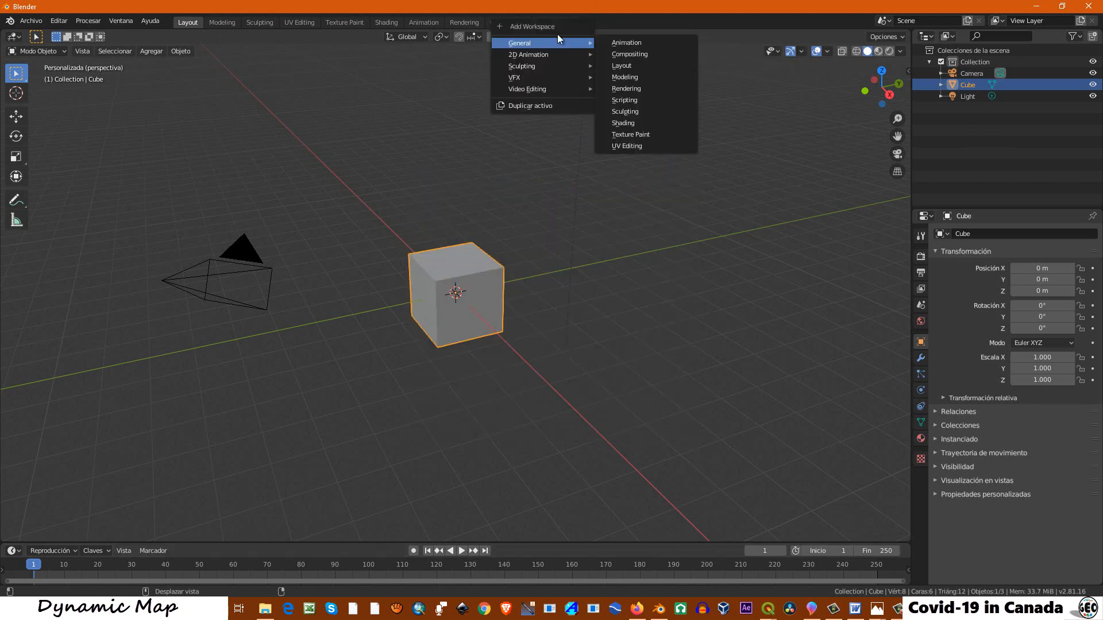
mouse_move(519, 87)
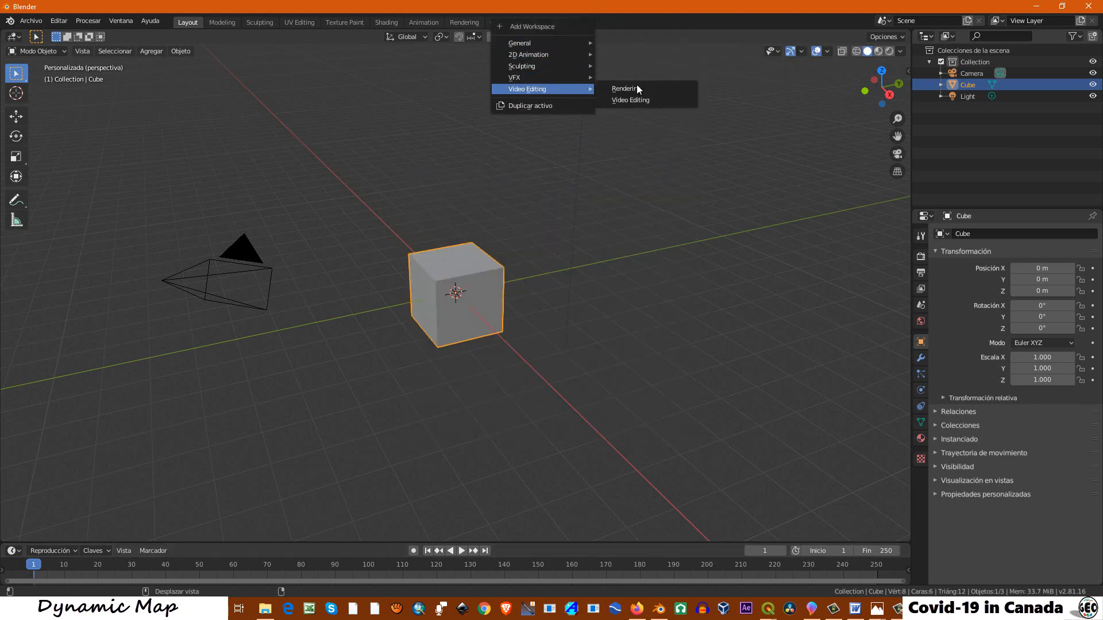
click(630, 101)
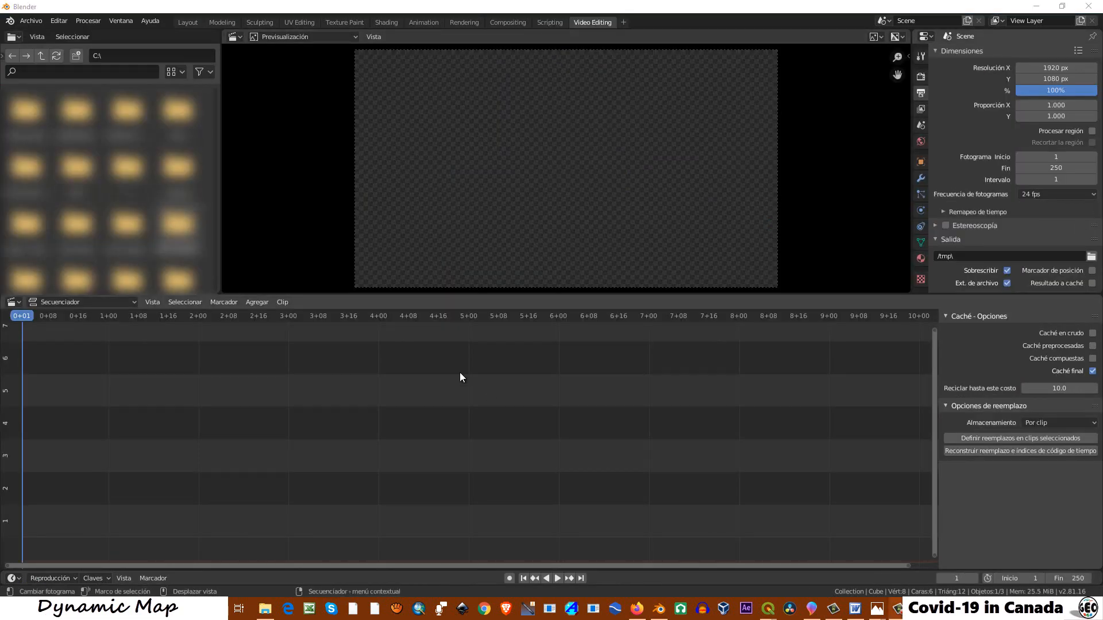
- Copy the folder path F:\Project covid-19 Canada\maps from File Explorer and open that folder in Blender's file browser
click(266, 608)
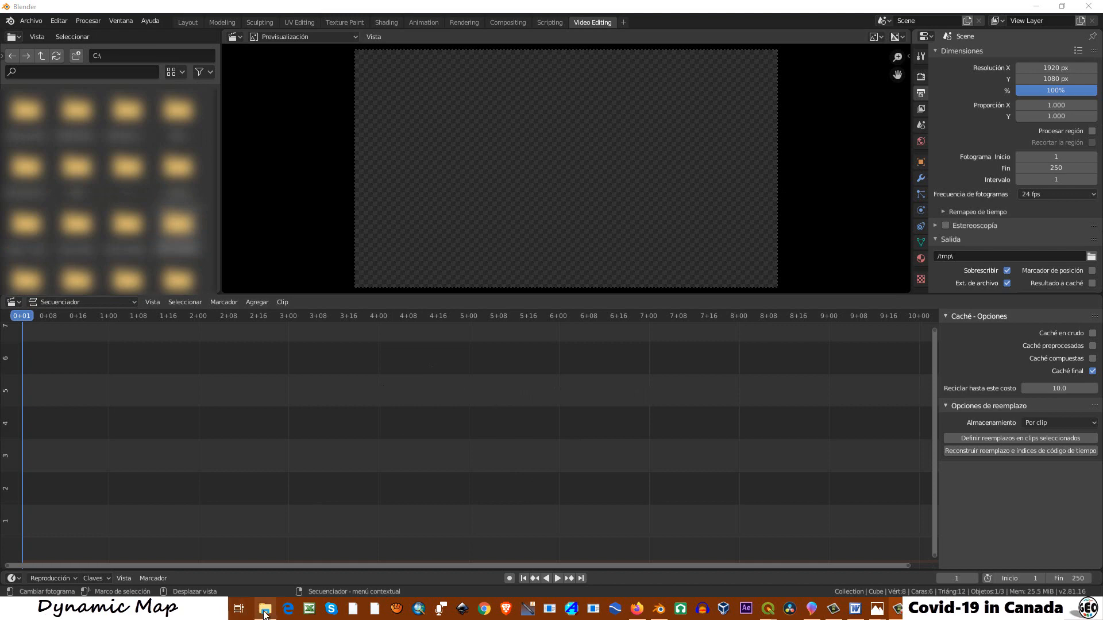
click(945, 87)
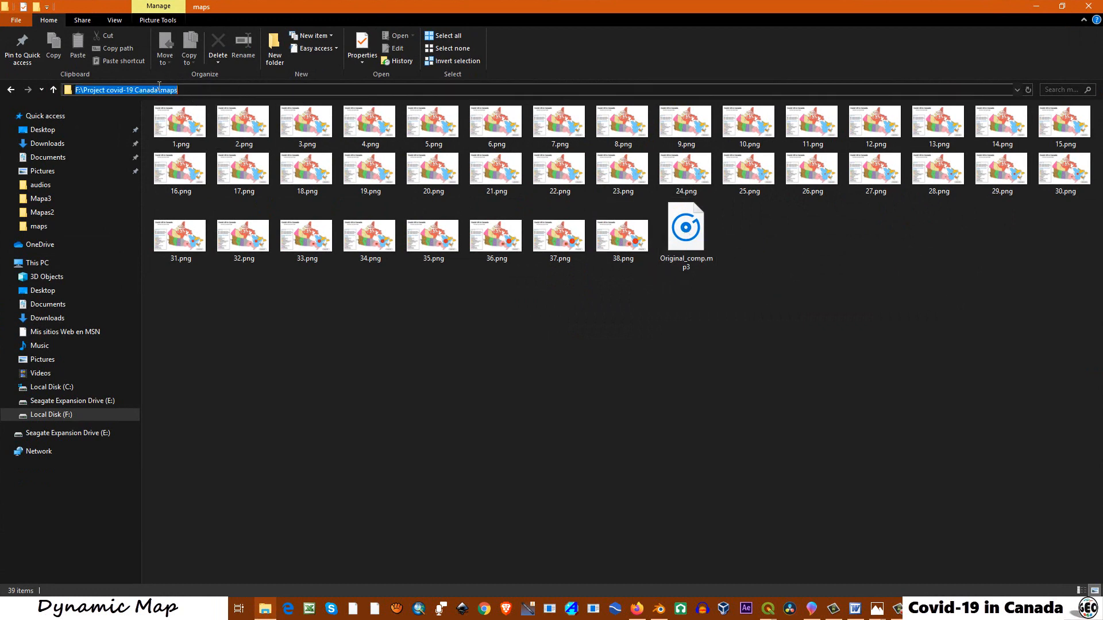
right_click(168, 94)
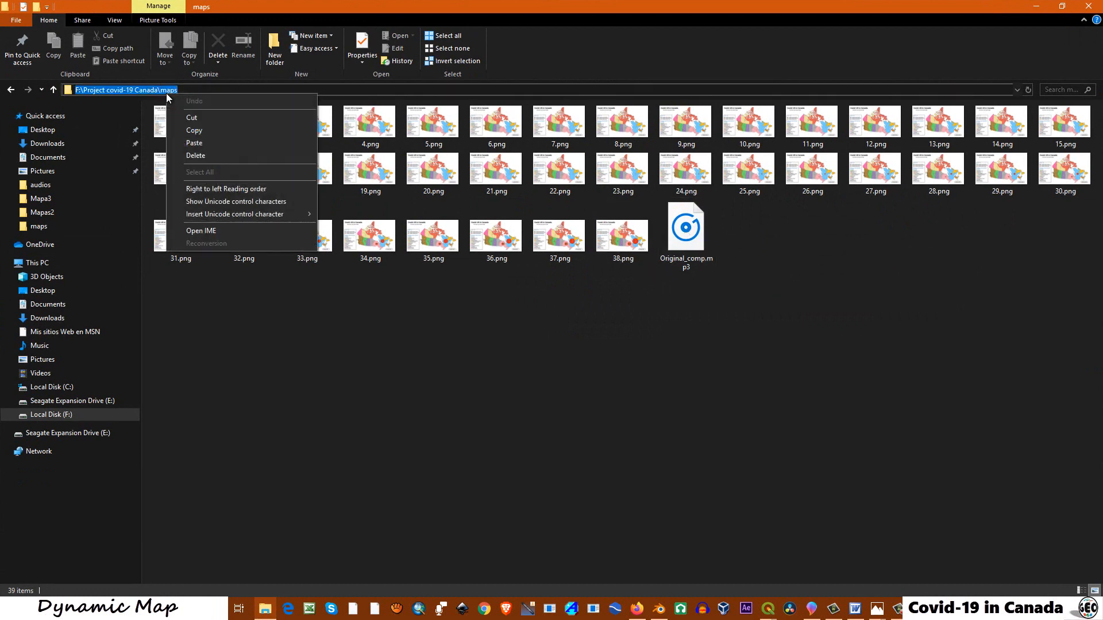
click(203, 130)
click(1035, 7)
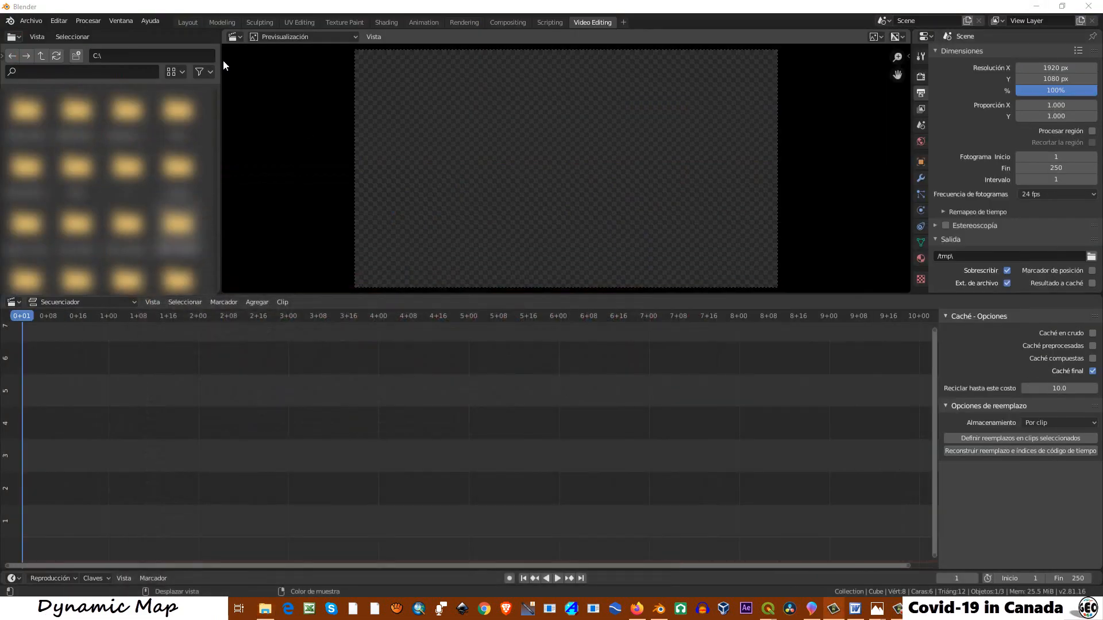
click(122, 55)
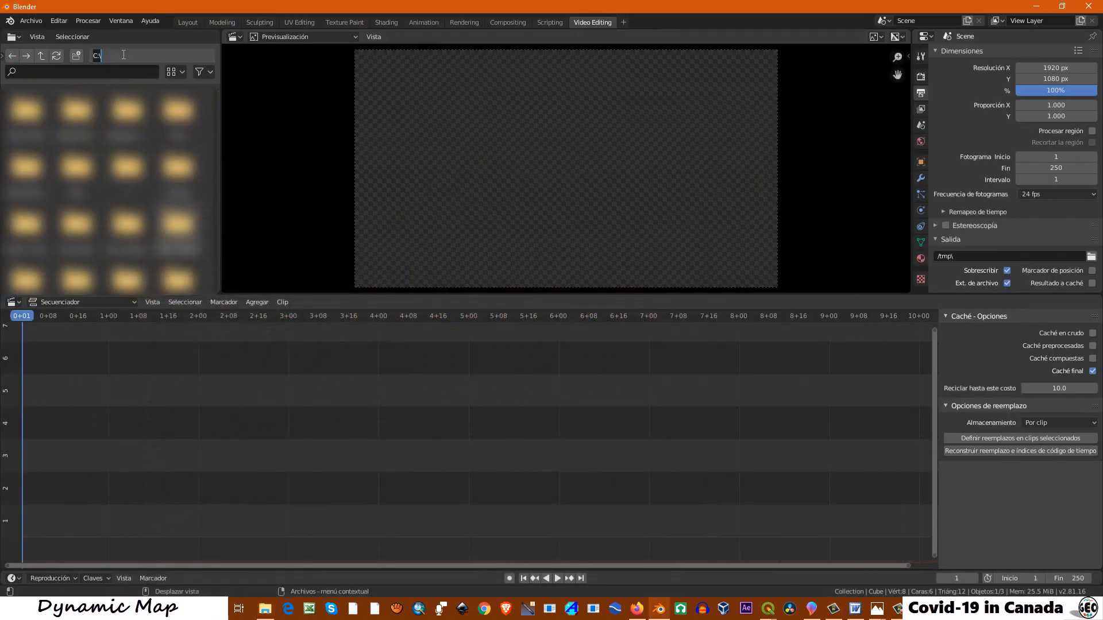
key(ctrl+v)
key(Return)
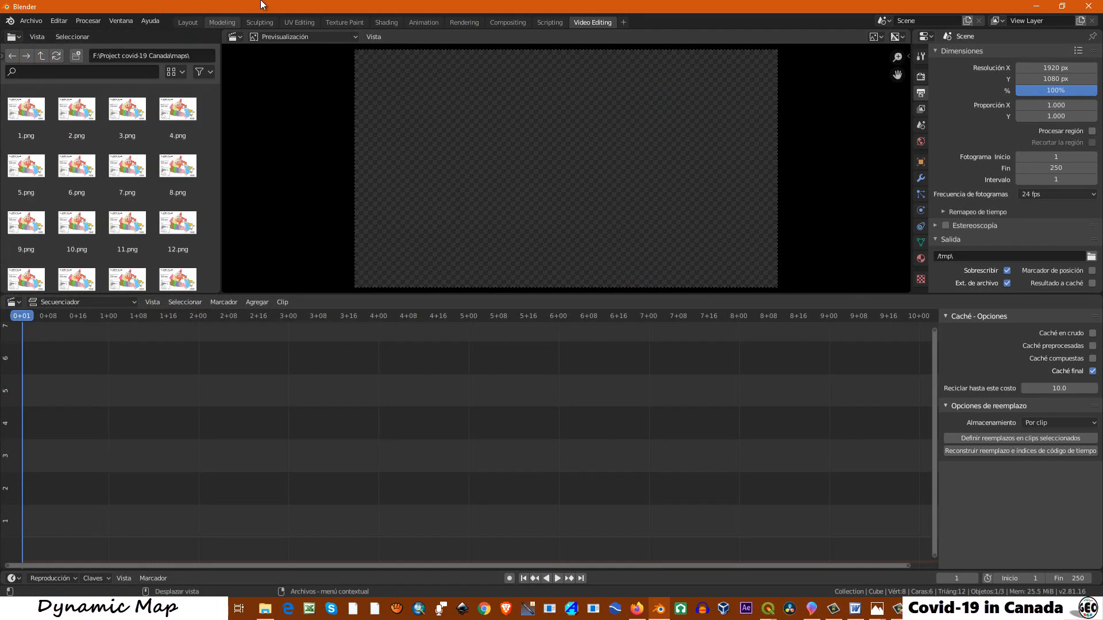
- Look through the exported map images and the audio file in the maps folder, and view the sequencer's whole frame range
scroll(111, 153, down, 3)
scroll(111, 155, down, 8)
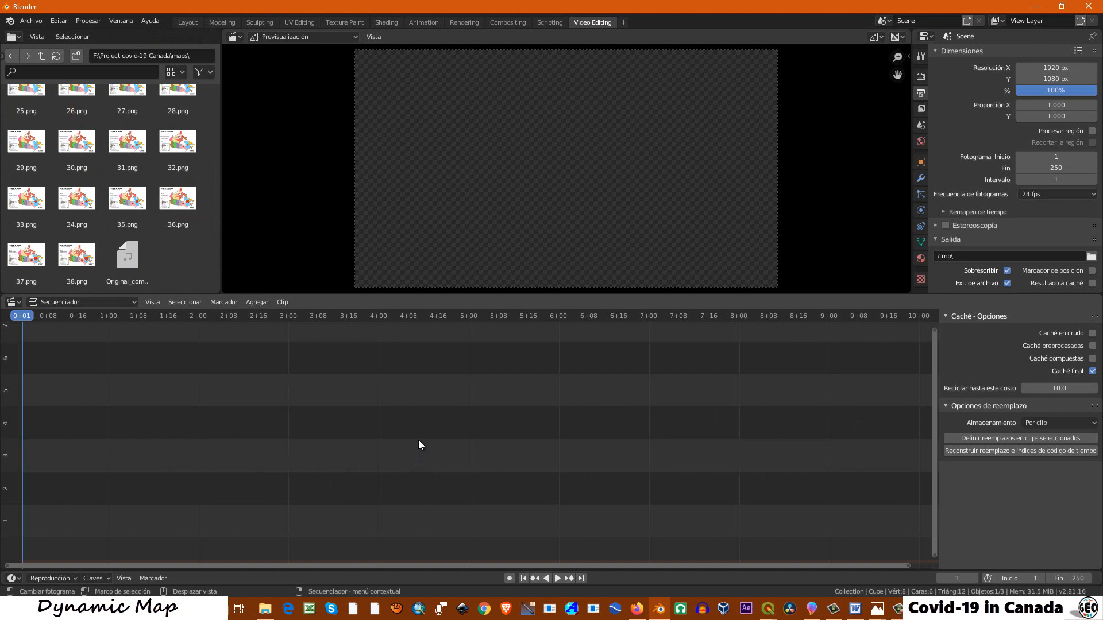
key(Home)
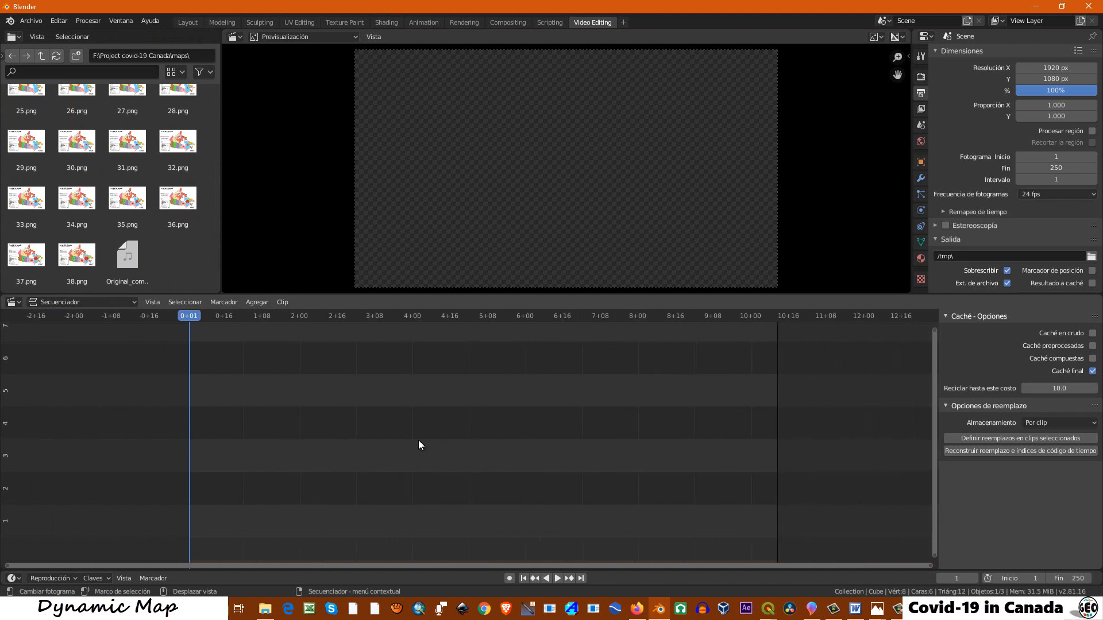
scroll(418, 445, down, 2)
scroll(418, 445, up, 1)
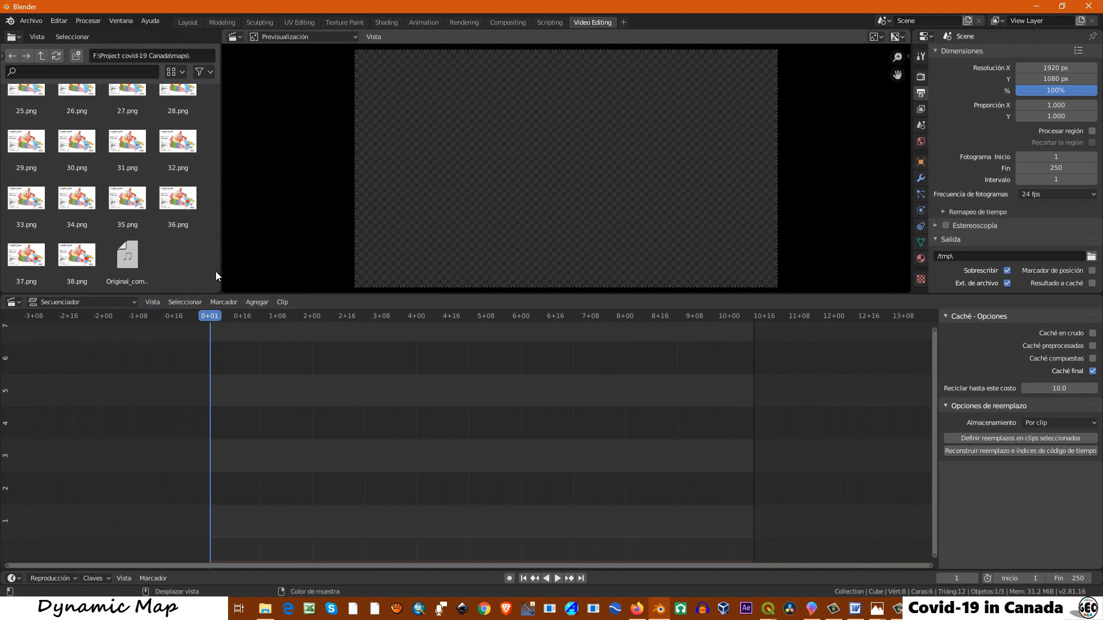
scroll(137, 240, up, 1)
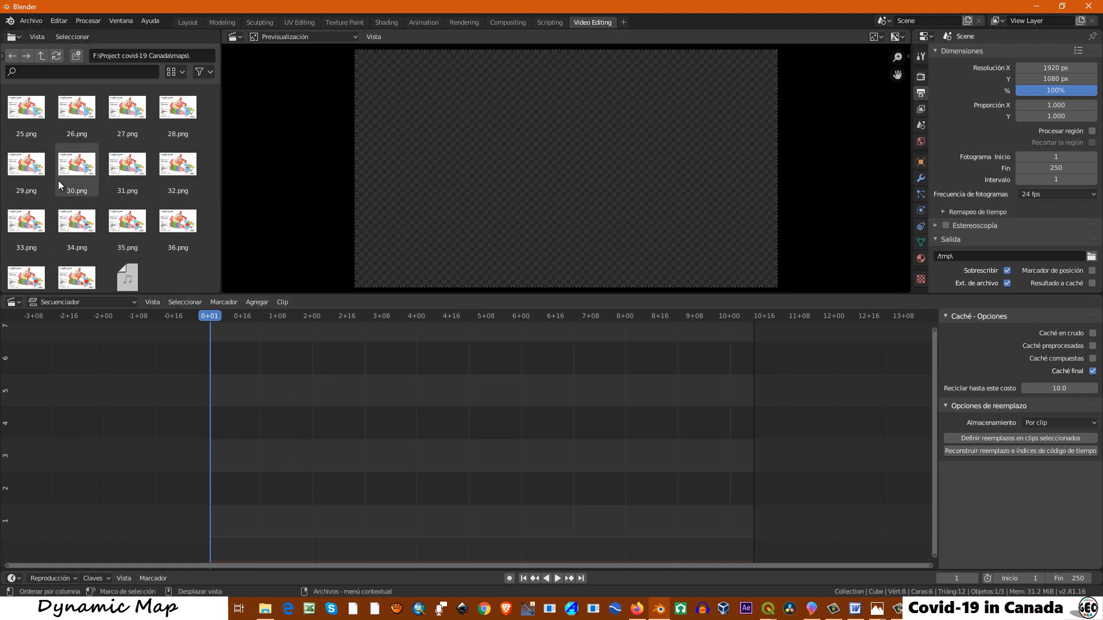
scroll(58, 173, up, 12)
scroll(47, 181, up, 2)
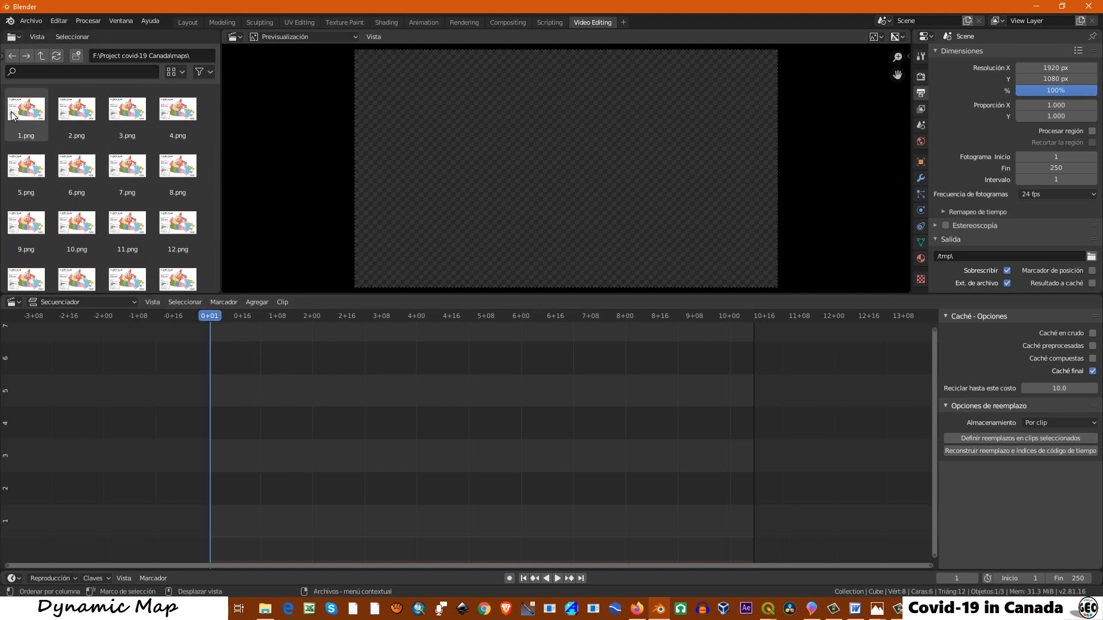
- Add Original_comp.mp3 from the maps folder to the sequencer and place its strip on channel 1
scroll(12, 115, down, 7)
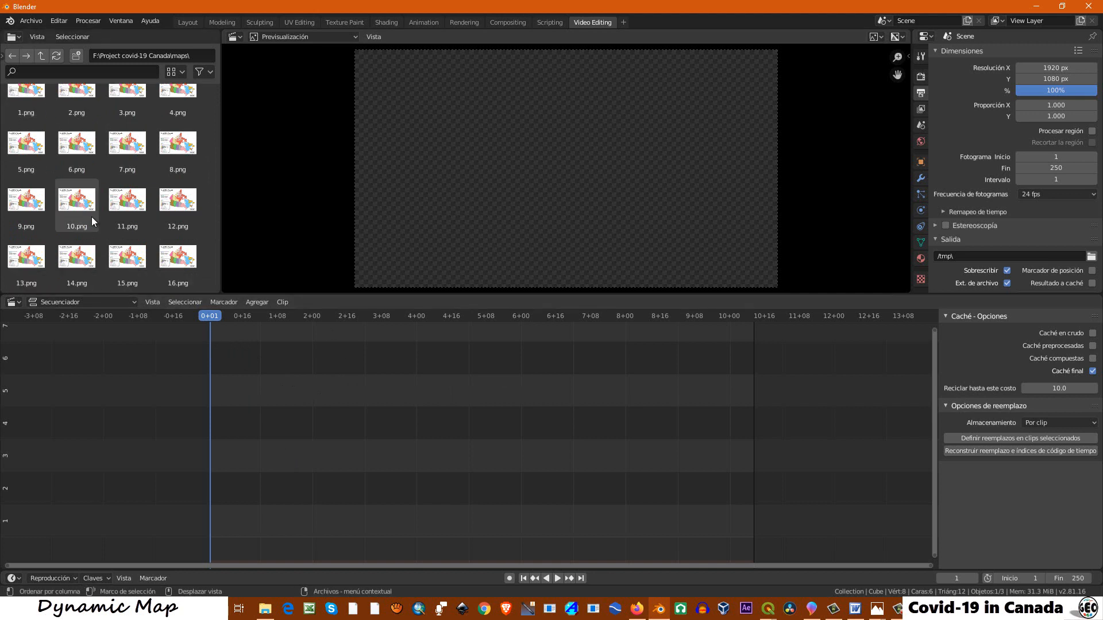
scroll(143, 218, down, 6)
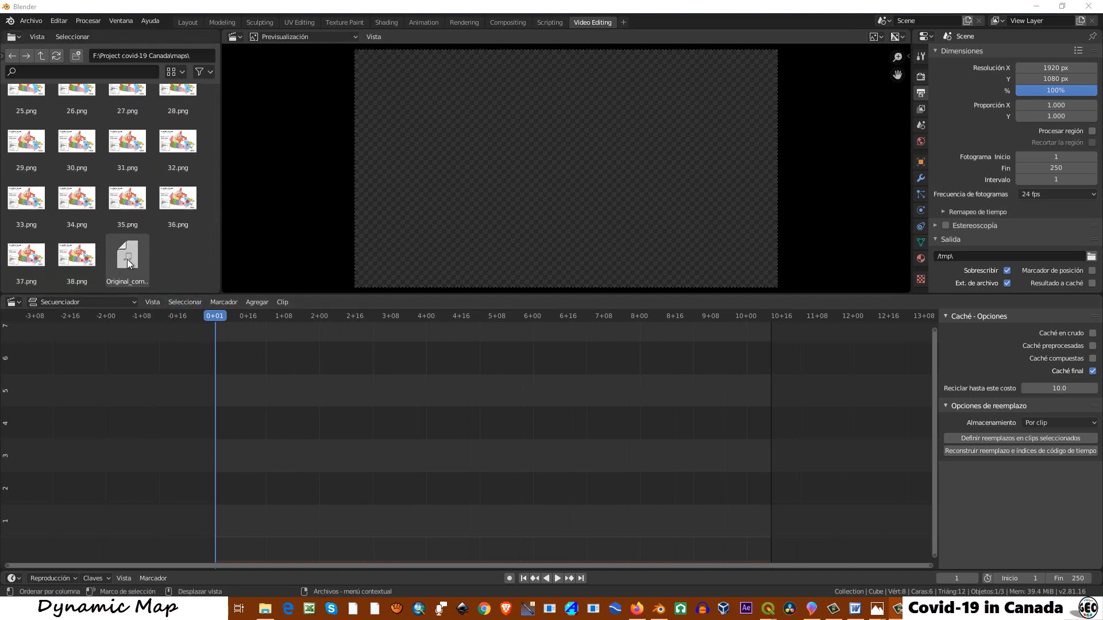
drag(126, 256, 242, 520)
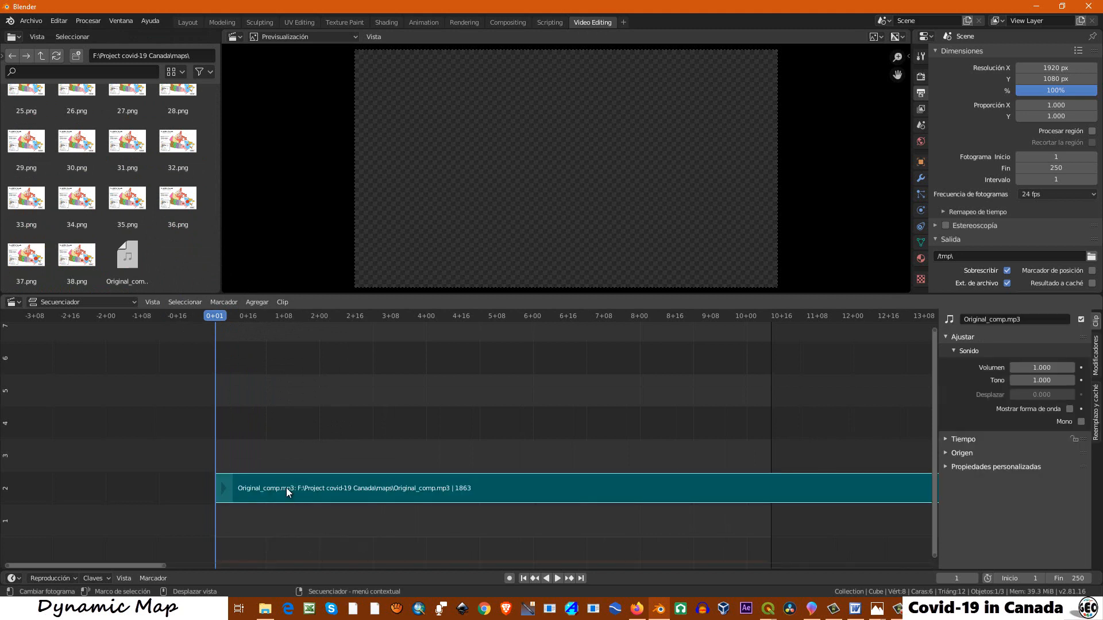
drag(286, 488, 287, 520)
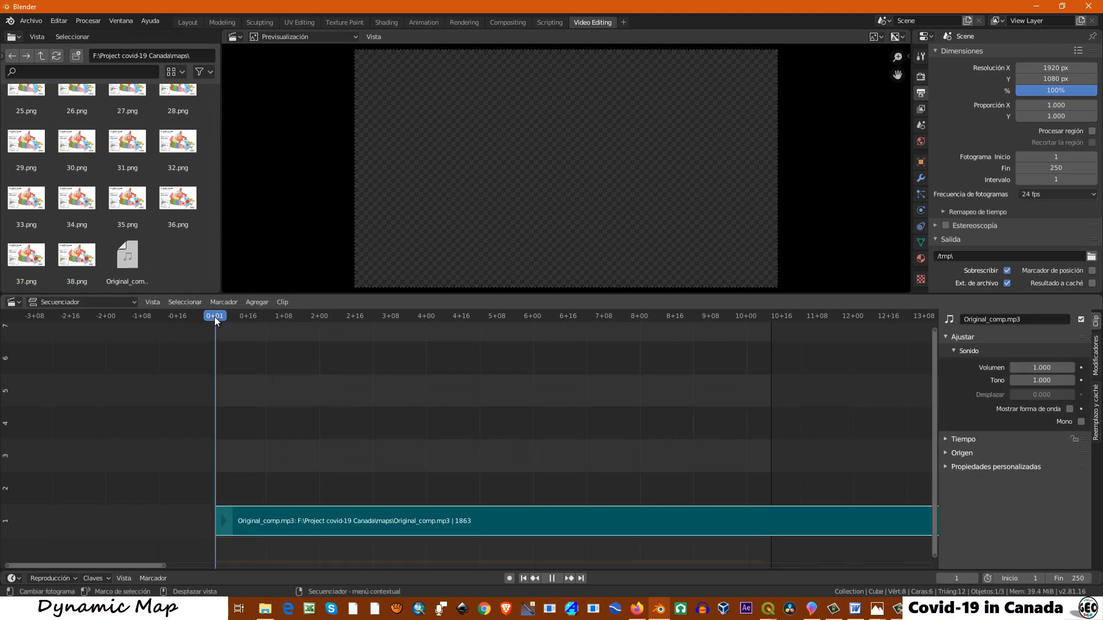
- Set the current frame to 0 and shift the Original_comp.mp3 strip so that it starts there
drag(215, 316, 210, 316)
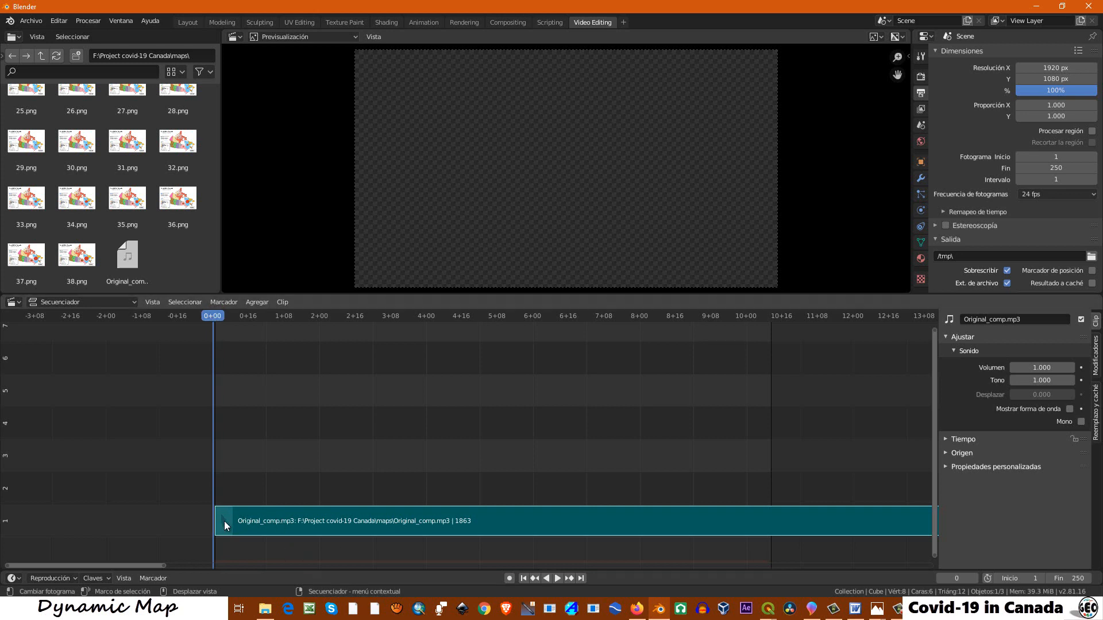
scroll(339, 470, up, 4)
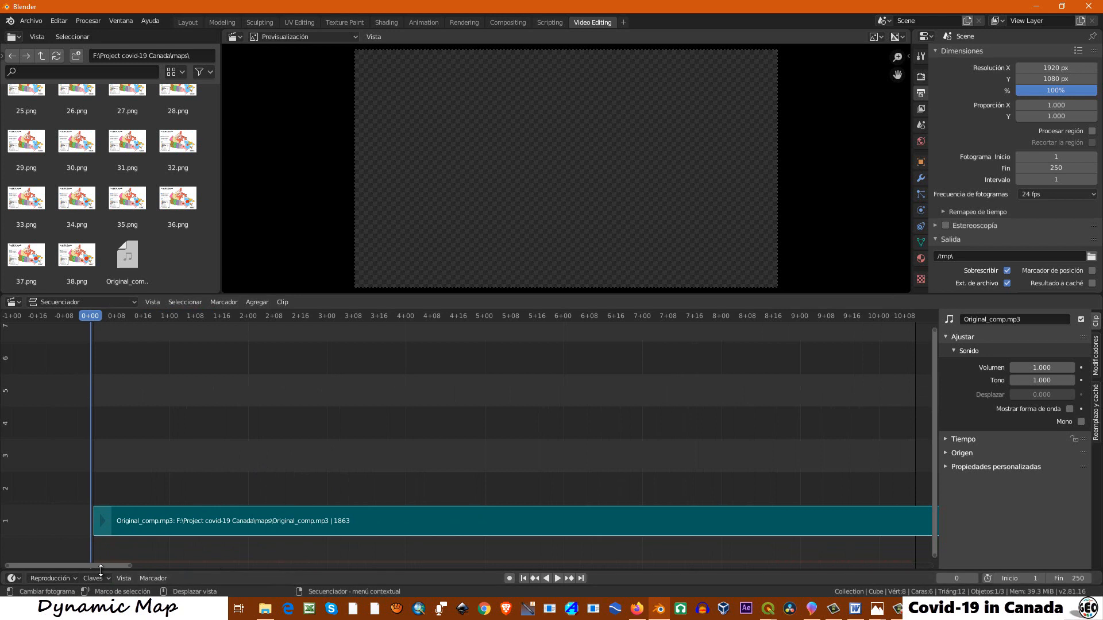
scroll(112, 537, up, 1)
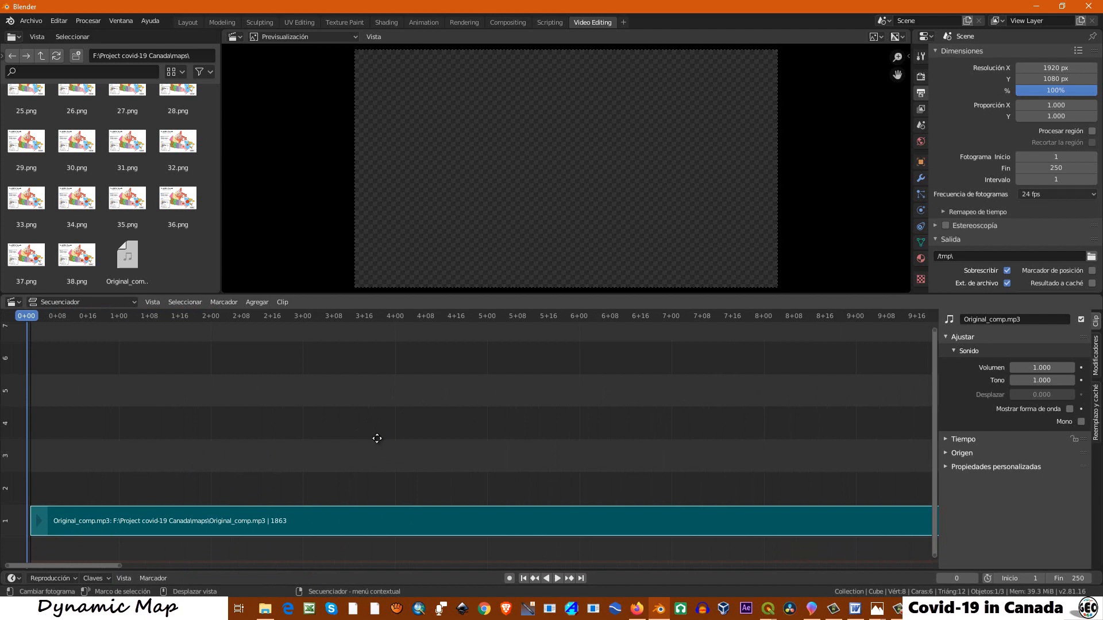
drag(377, 438, 730, 418)
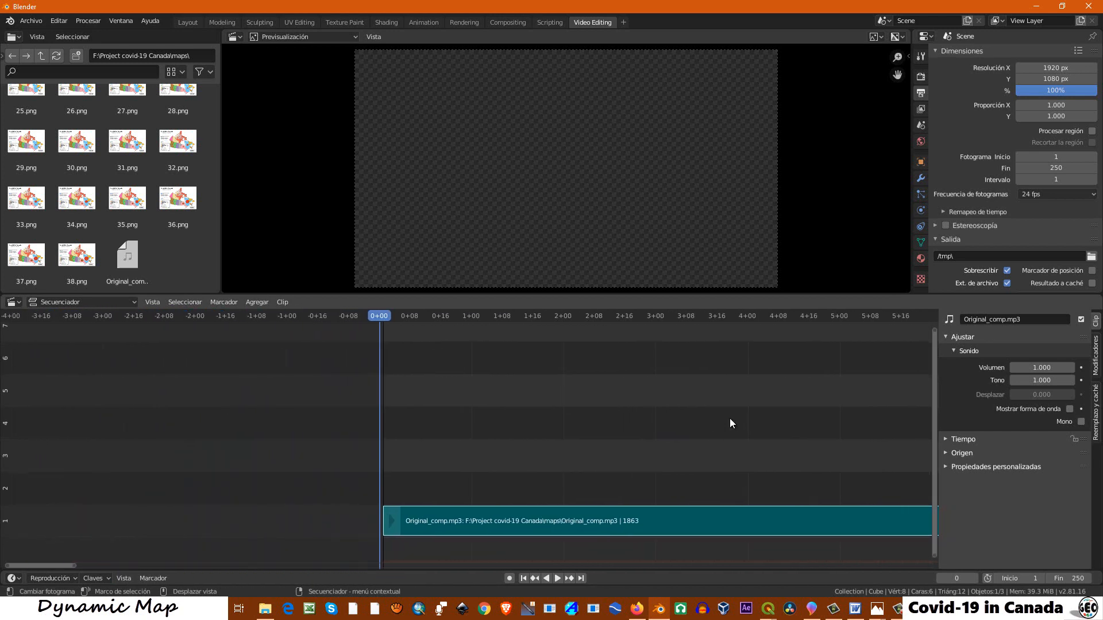
scroll(387, 535, up, 3)
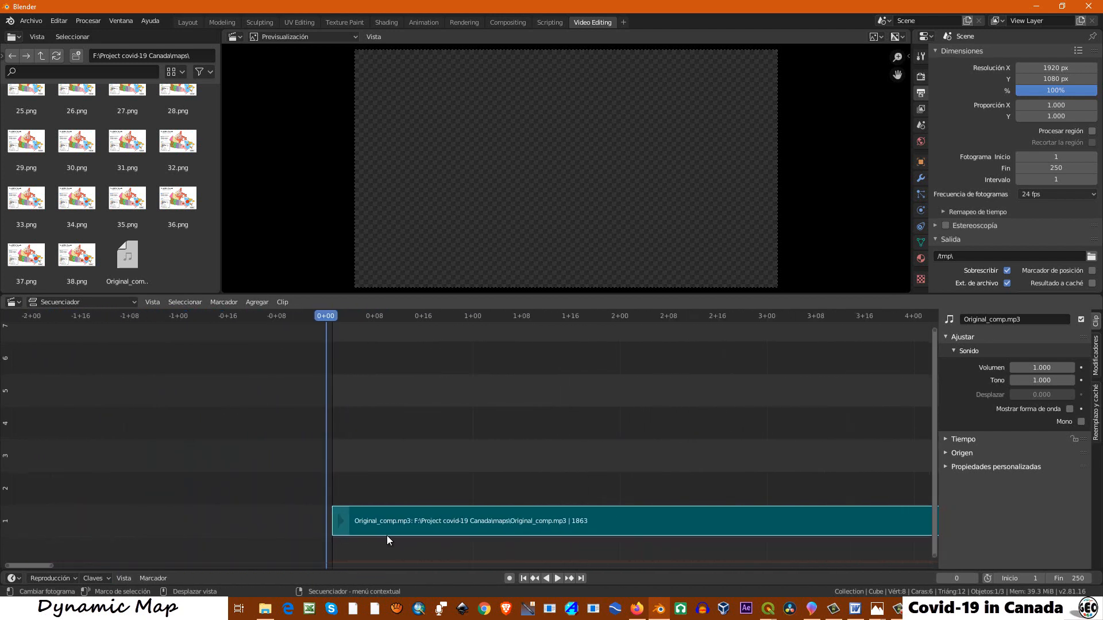
drag(313, 477, 558, 439)
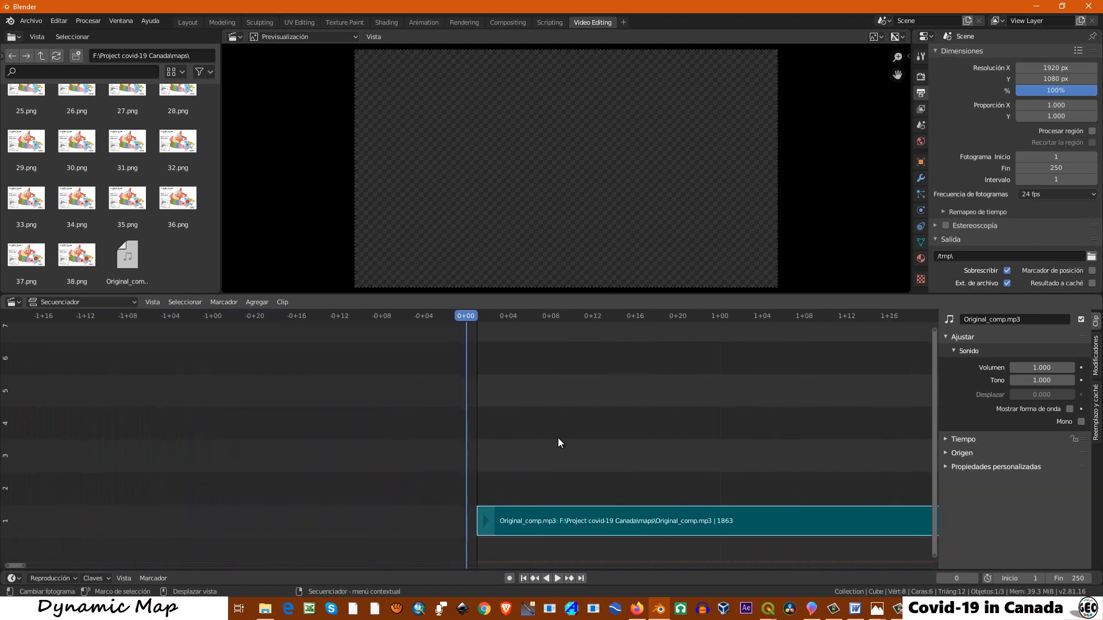
drag(540, 516, 528, 518)
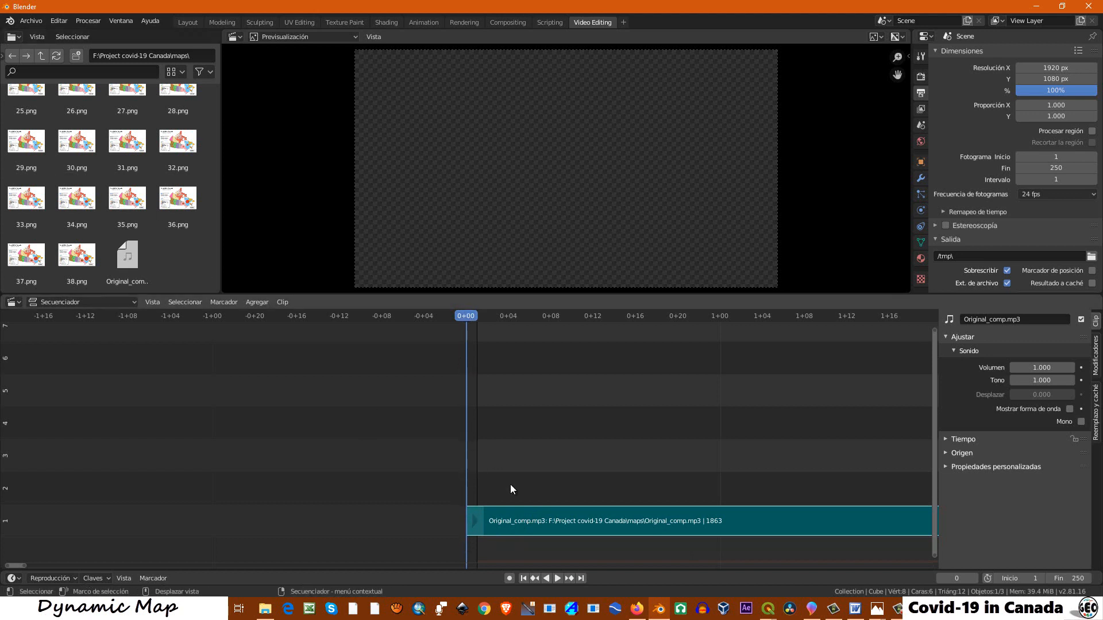
- Add 1.png to channel 2 starting at frame 0 and extend its strip to frame 47
scroll(170, 171, up, 4)
scroll(167, 183, up, 9)
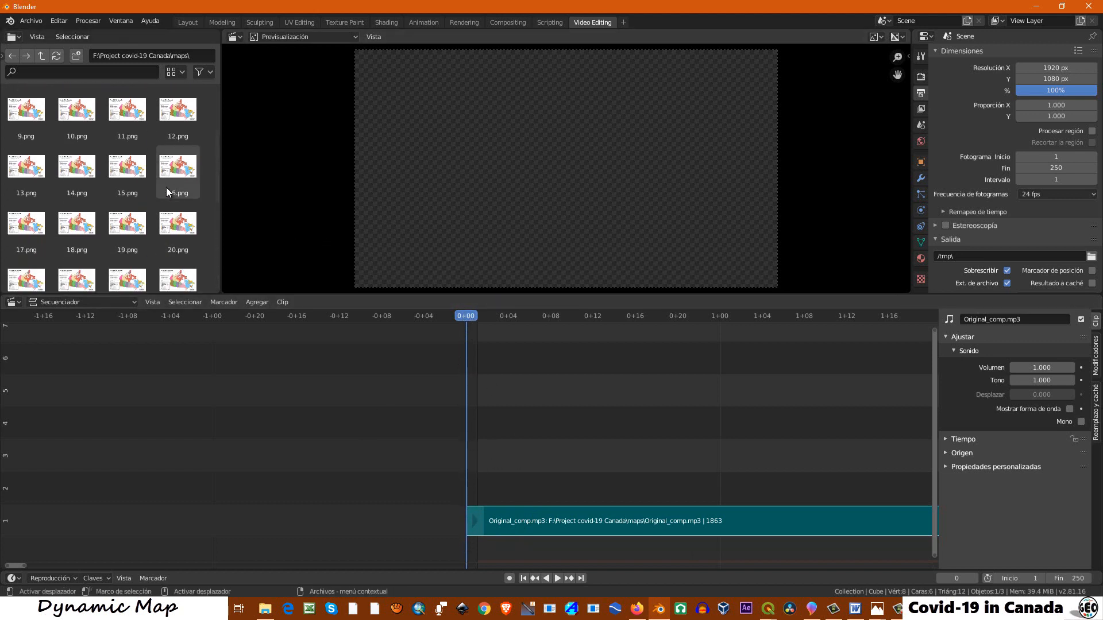
click(14, 113)
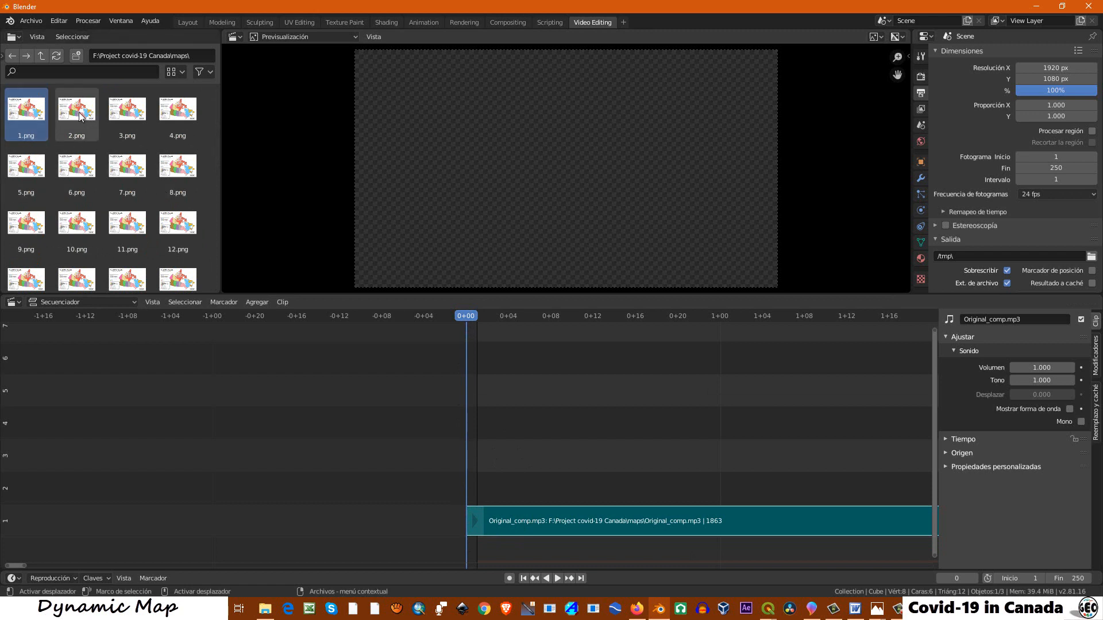
click(69, 117)
click(39, 118)
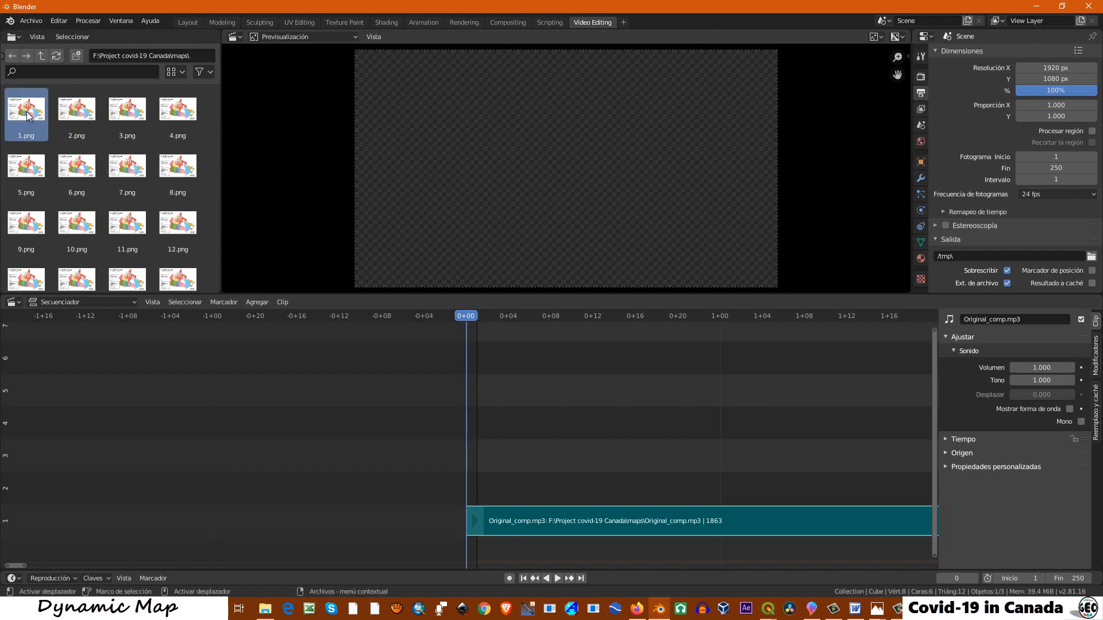
drag(27, 116, 497, 492)
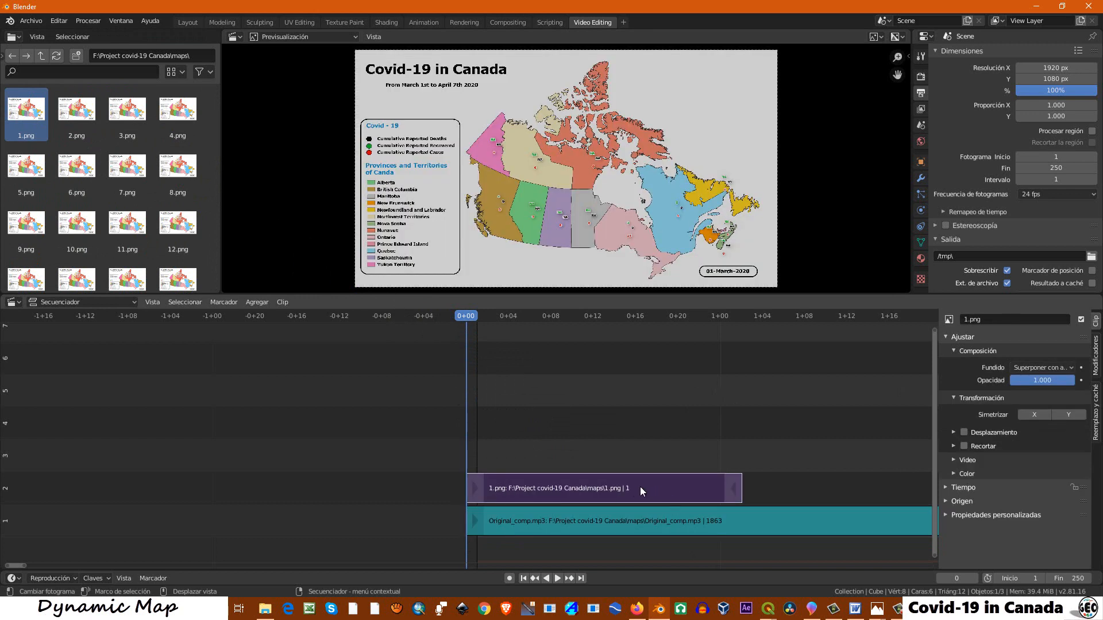
scroll(445, 396, down, 3)
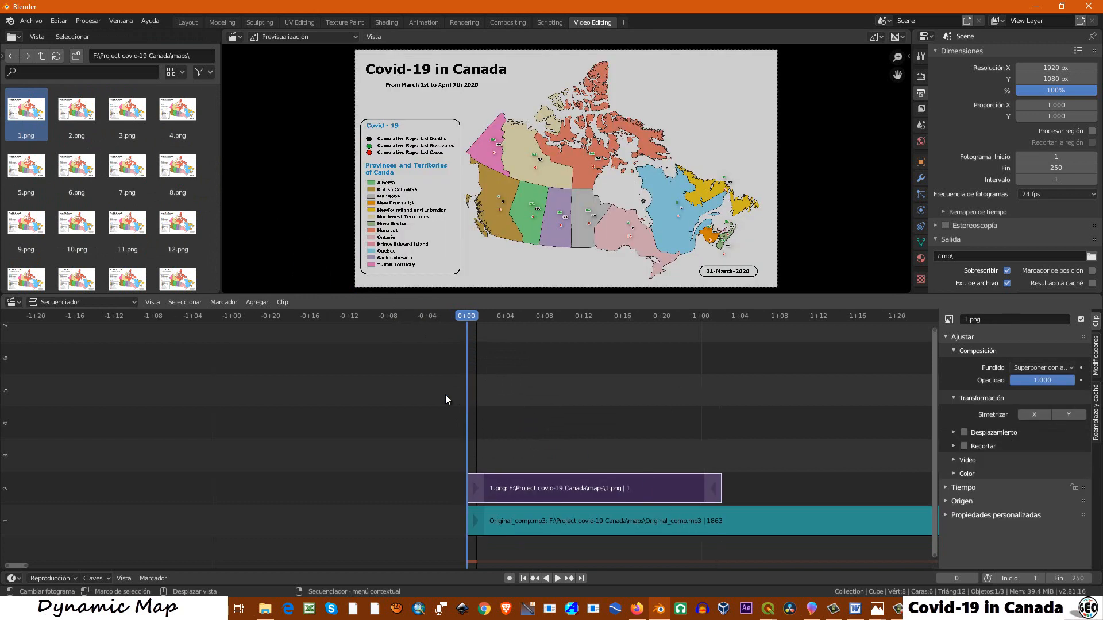
scroll(741, 401, down, 1)
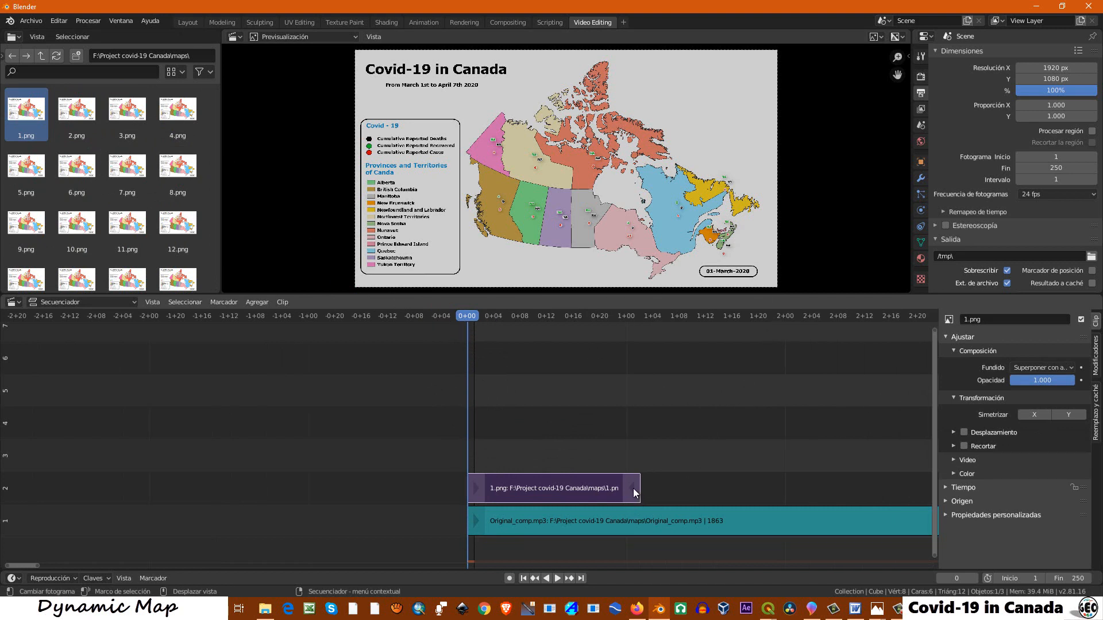
drag(632, 488, 778, 495)
- Add 2.png to channel 2 directly after the 1.png strip and extend it to frame 95
click(81, 109)
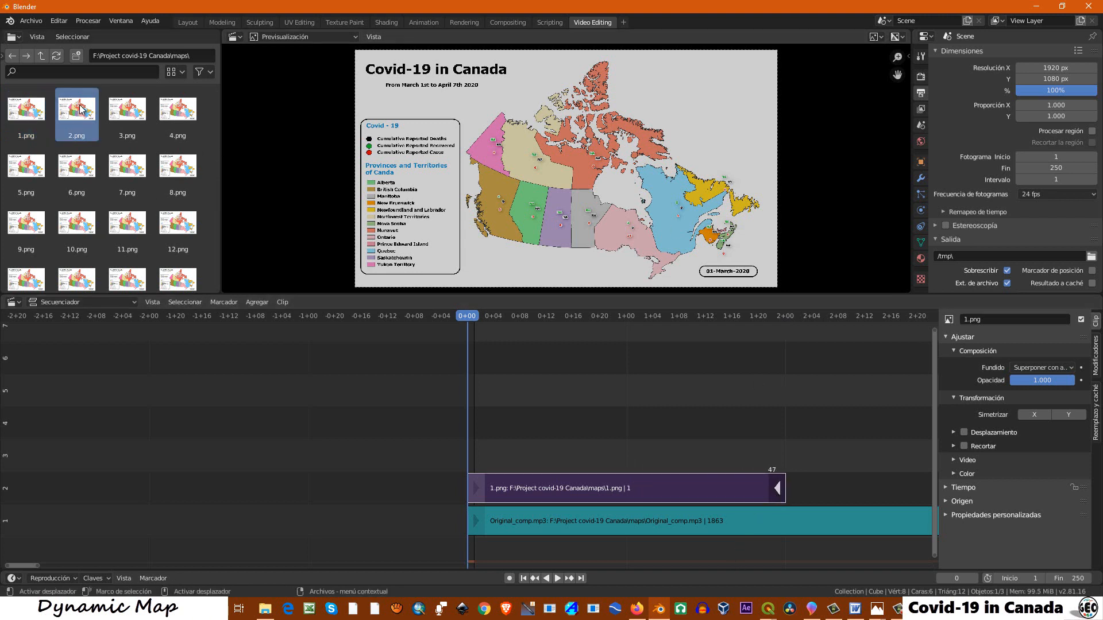
drag(81, 109, 816, 493)
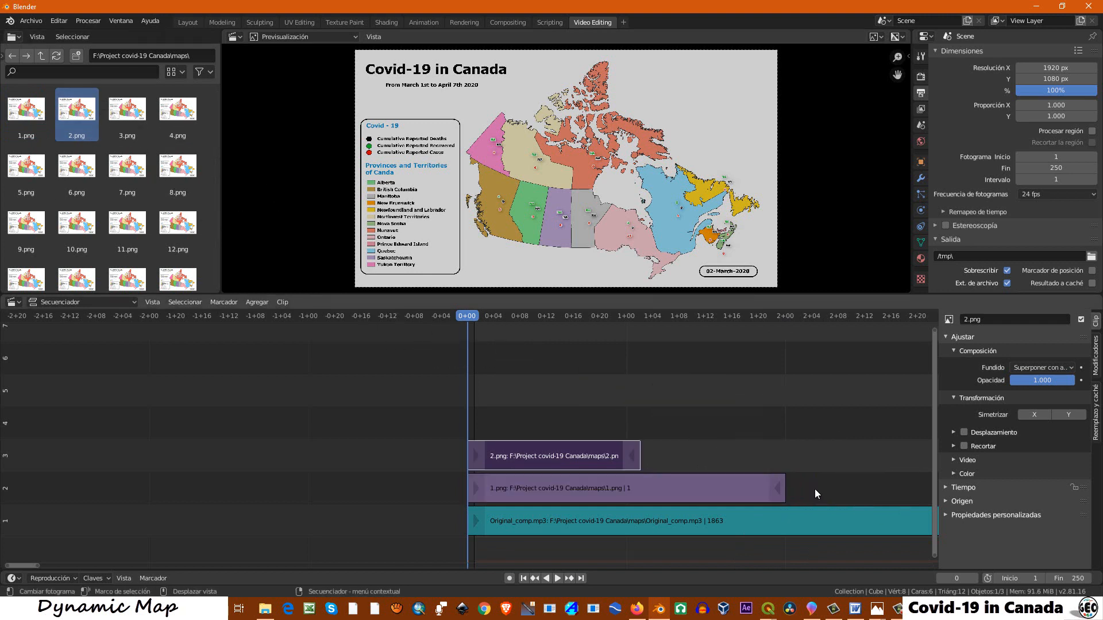
drag(536, 456, 869, 477)
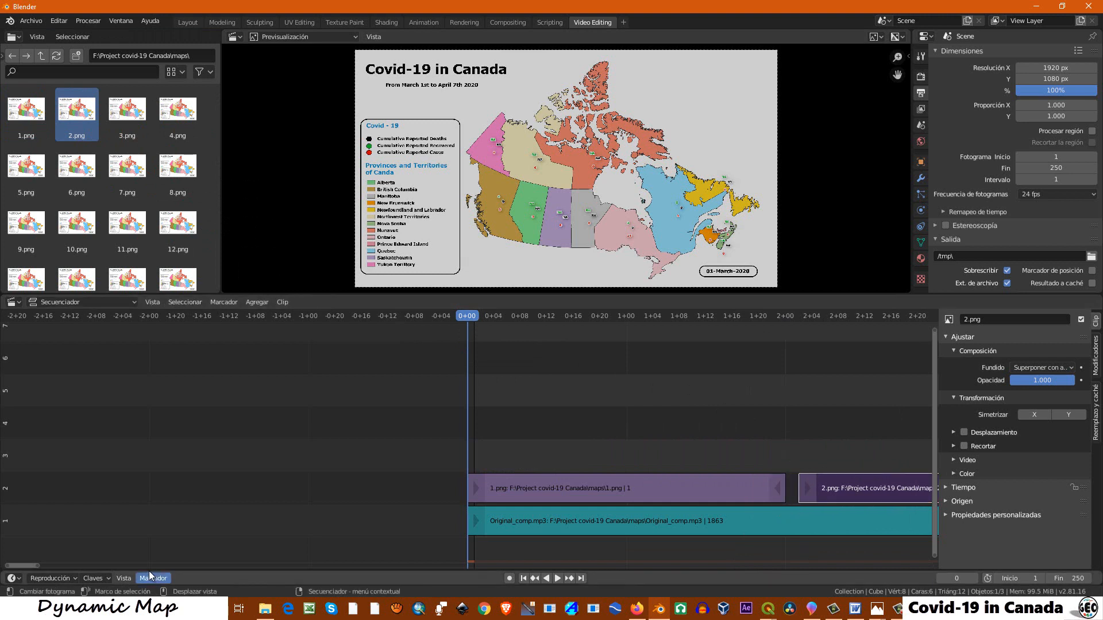
drag(28, 565, 61, 567)
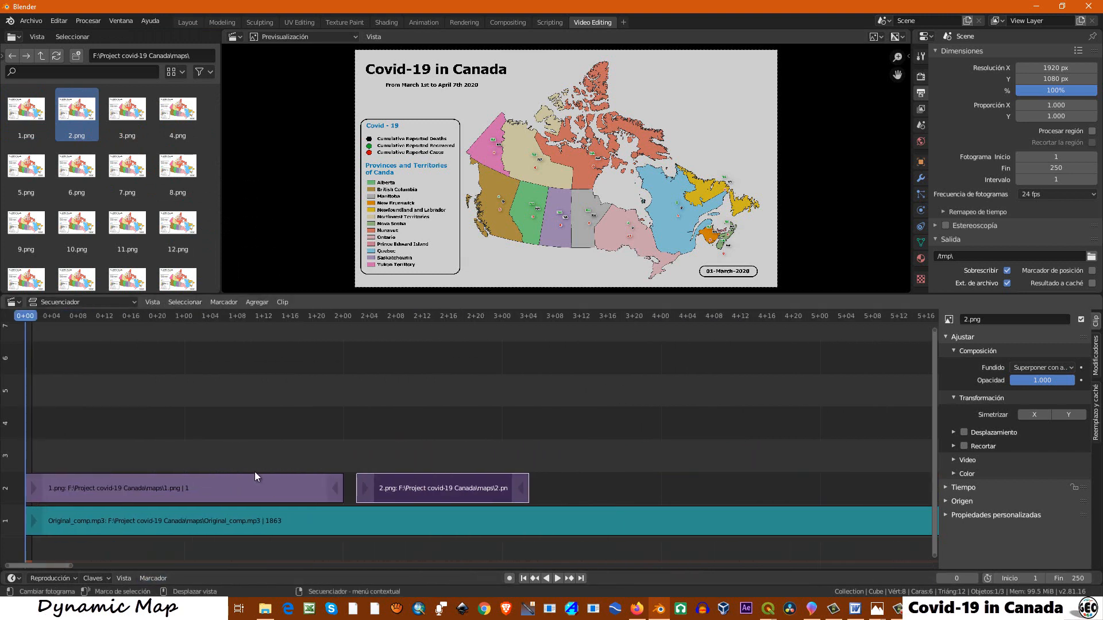
click(317, 484)
drag(396, 477, 384, 485)
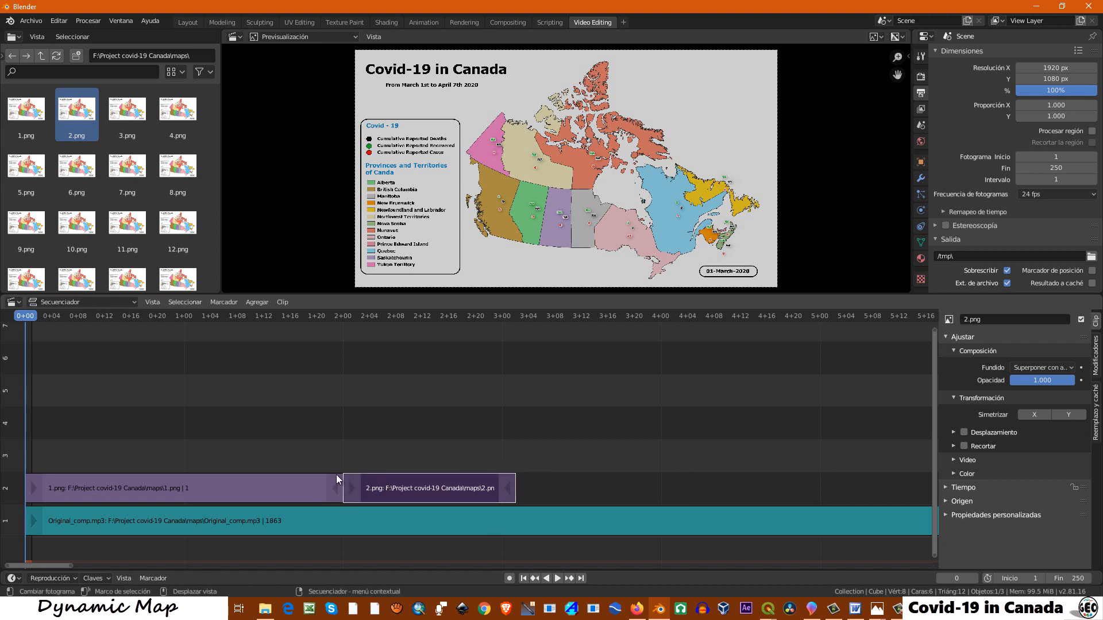
key(s)
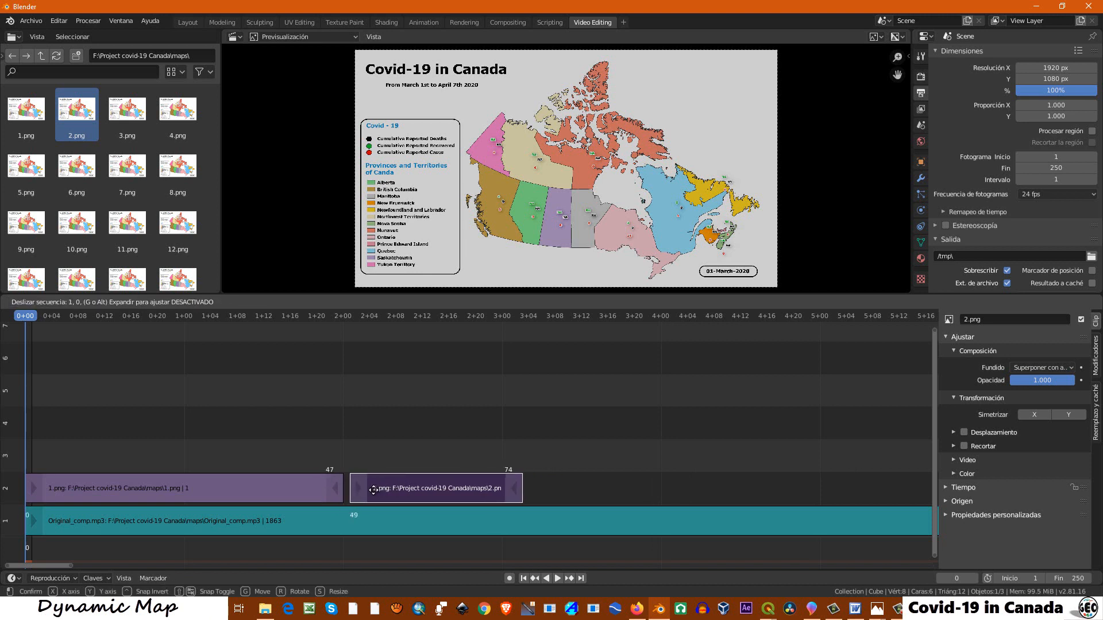
click(371, 490)
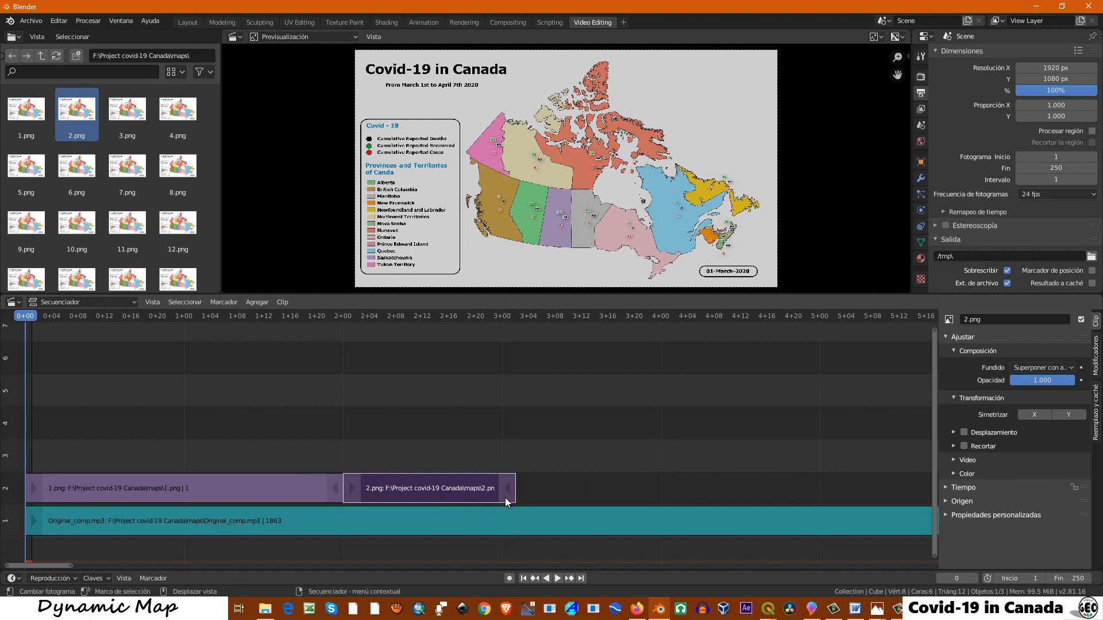
drag(505, 491, 650, 501)
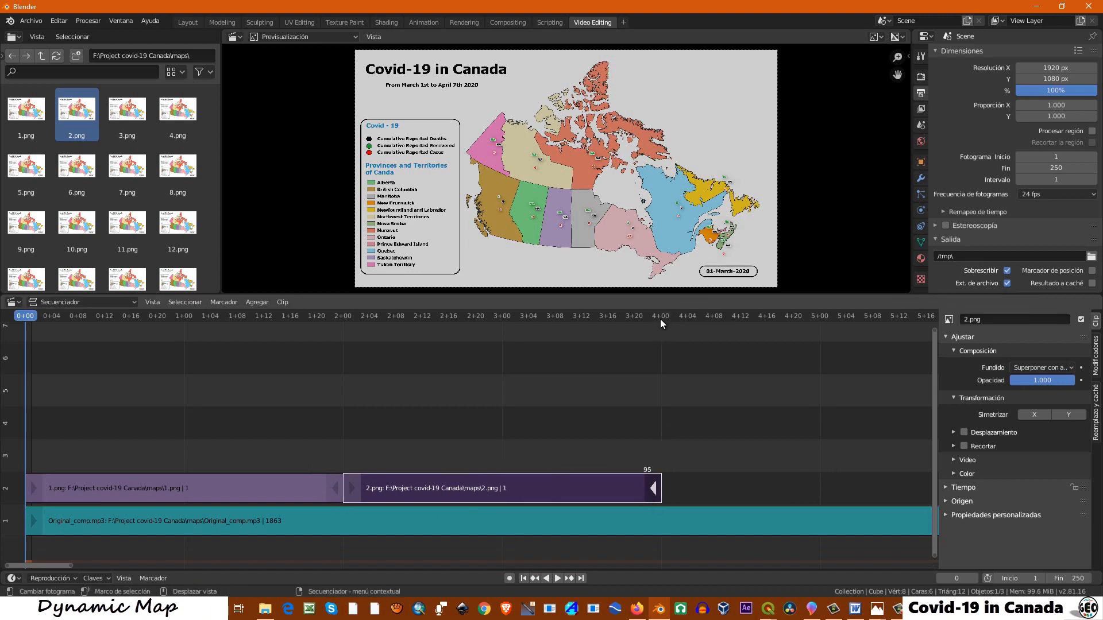
- Add 3.png to channel 2 directly after the 2.png strip and lengthen it to two seconds
drag(127, 113, 704, 492)
drag(124, 456, 764, 503)
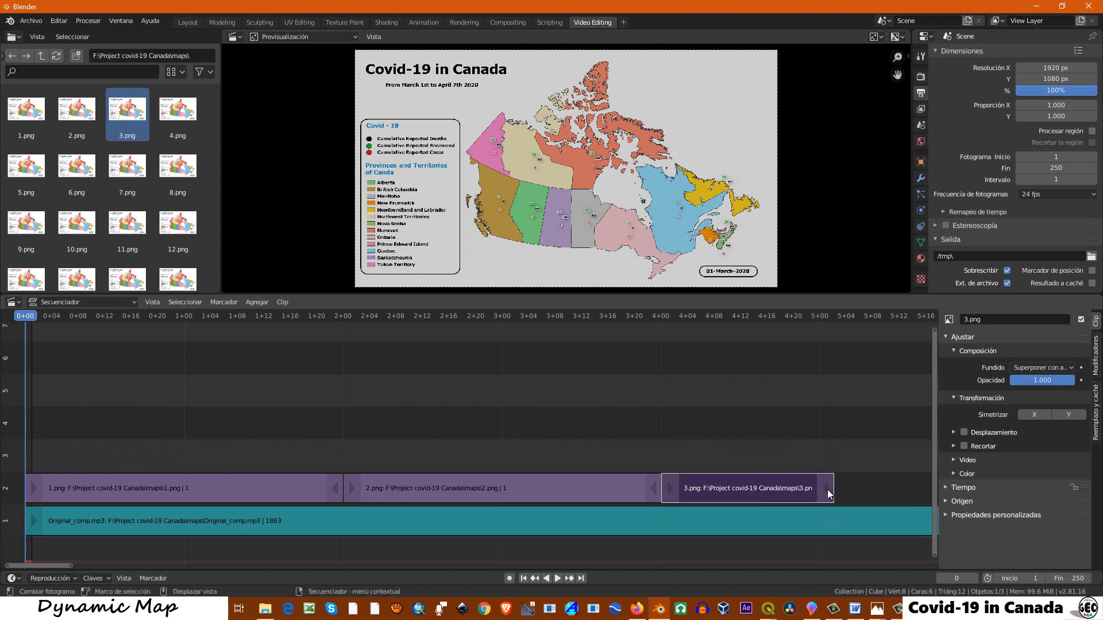
scroll(150, 496, down, 1)
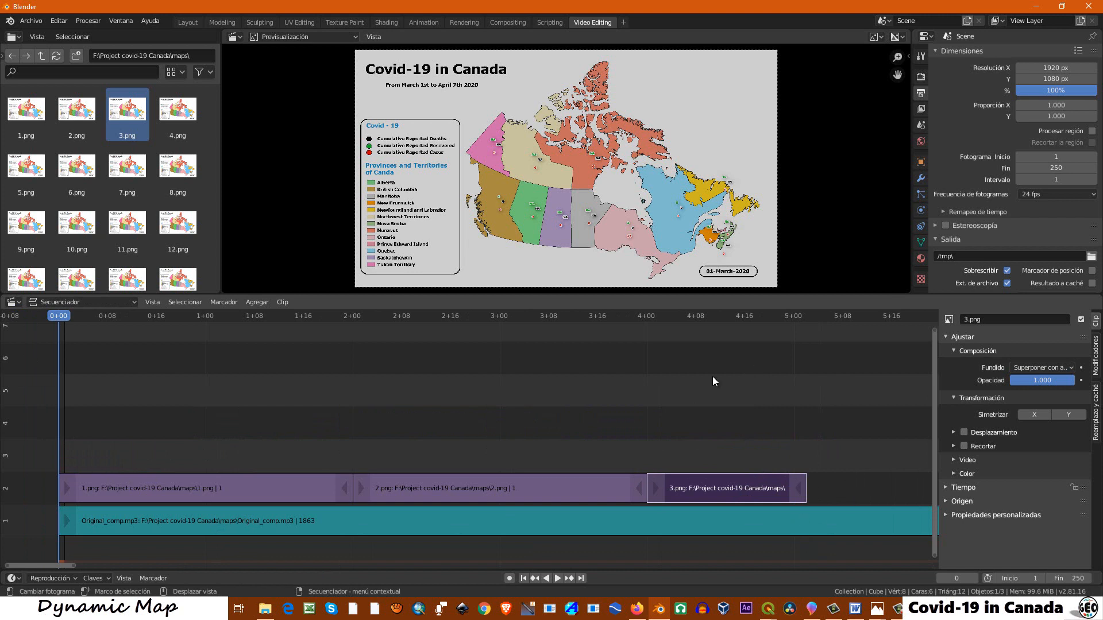
scroll(714, 381, down, 1)
drag(749, 487, 866, 496)
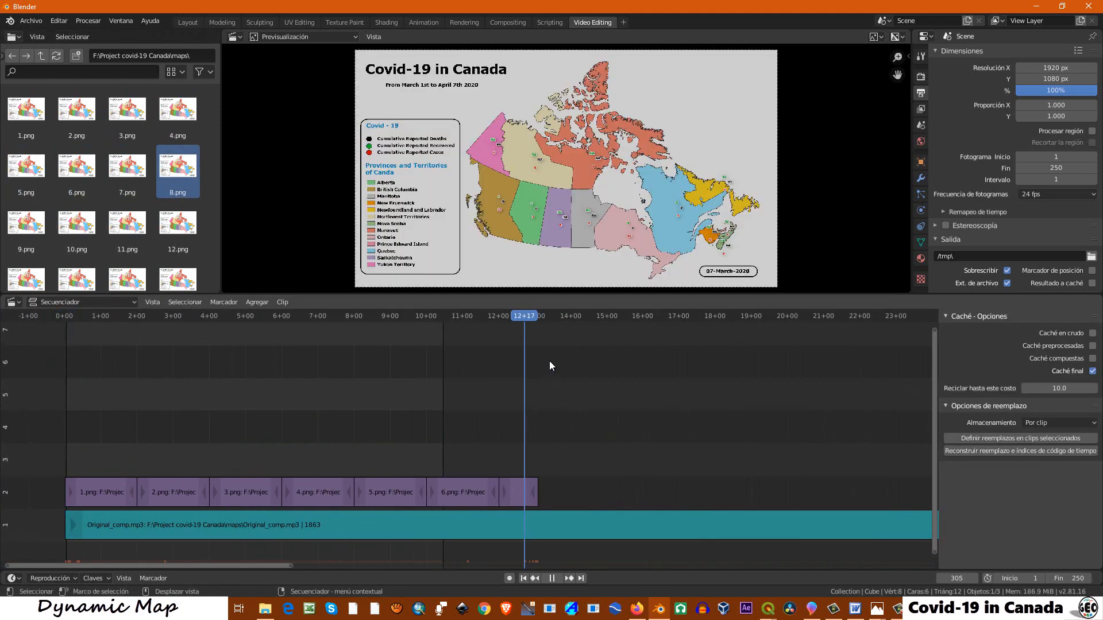
- Lengthen the 7.png strip to two seconds and add 8.png directly after it on channel 2
key(space)
key(Left)
key(Left)
key(Left)
drag(534, 501, 568, 489)
drag(179, 167, 594, 448)
drag(597, 460, 600, 491)
- Lengthen the 8.png strip to two seconds and add 9.png directly after it on channel 2
scroll(660, 512, up, 6)
drag(666, 498, 740, 492)
drag(730, 322, 748, 322)
drag(737, 495, 740, 495)
drag(26, 224, 858, 497)
drag(747, 319, 863, 322)
- Append the following daily maps through 31.png end to end on channel 2, each strip two seconds long, up to frame 1487
scroll(479, 494, down, 2)
drag(84, 251, 821, 482)
scroll(747, 488, right, 6)
drag(676, 500, 722, 503)
drag(127, 253, 325, 457)
drag(359, 320, 416, 320)
drag(76, 214, 701, 457)
drag(702, 457, 701, 487)
drag(26, 199, 600, 488)
drag(389, 488, 445, 488)
drag(26, 141, 607, 488)
drag(573, 320, 693, 328)
drag(177, 140, 568, 489)
drag(127, 199, 496, 488)
drag(526, 492, 583, 493)
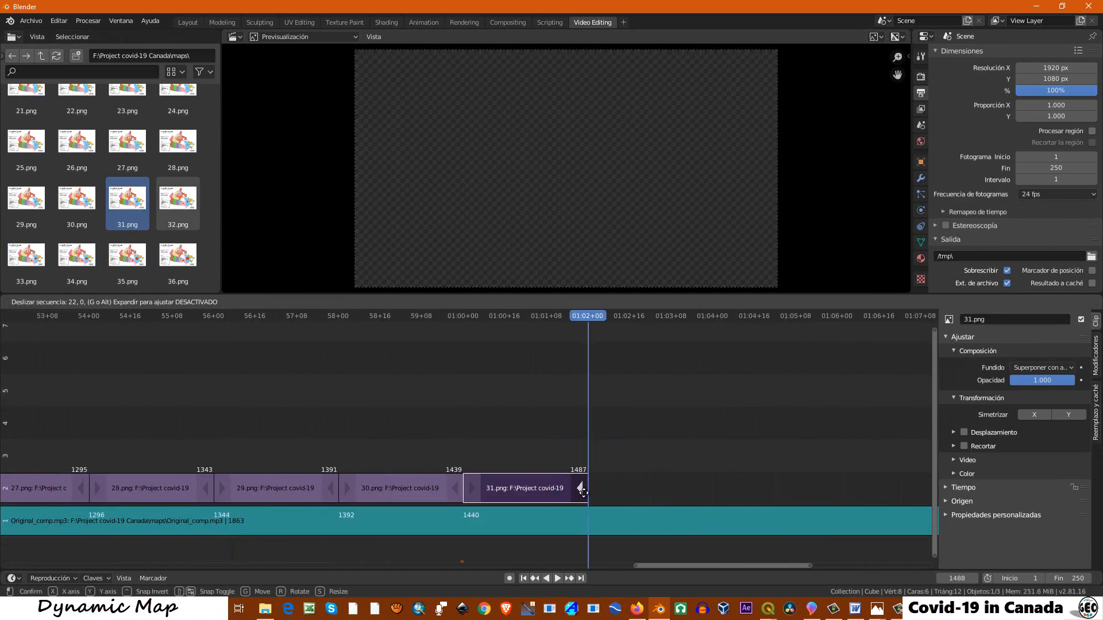
- Append 32.png through 37.png end to end on channel 2, each strip two seconds long, up to frame 1775
drag(178, 198, 606, 488)
scroll(138, 212, down, 2)
drag(138, 213, 574, 488)
drag(26, 256, 448, 489)
drag(477, 490, 535, 490)
- Add 38.png directly after the 37.png strip and extend it to the end of the audio strip, frame 1862
drag(77, 255, 672, 457)
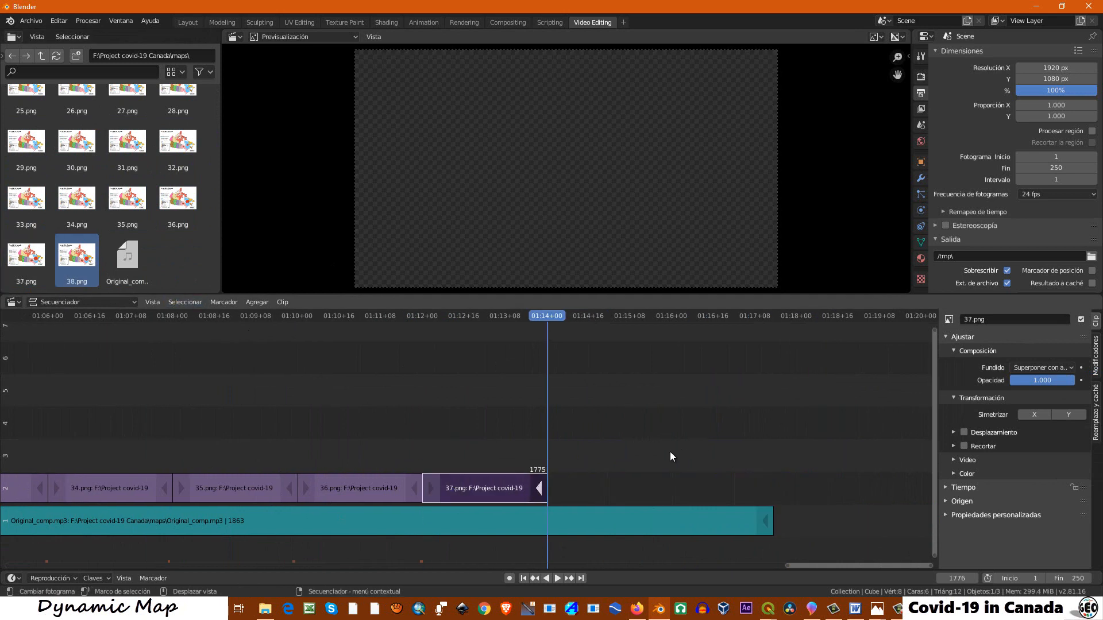
drag(77, 259, 578, 483)
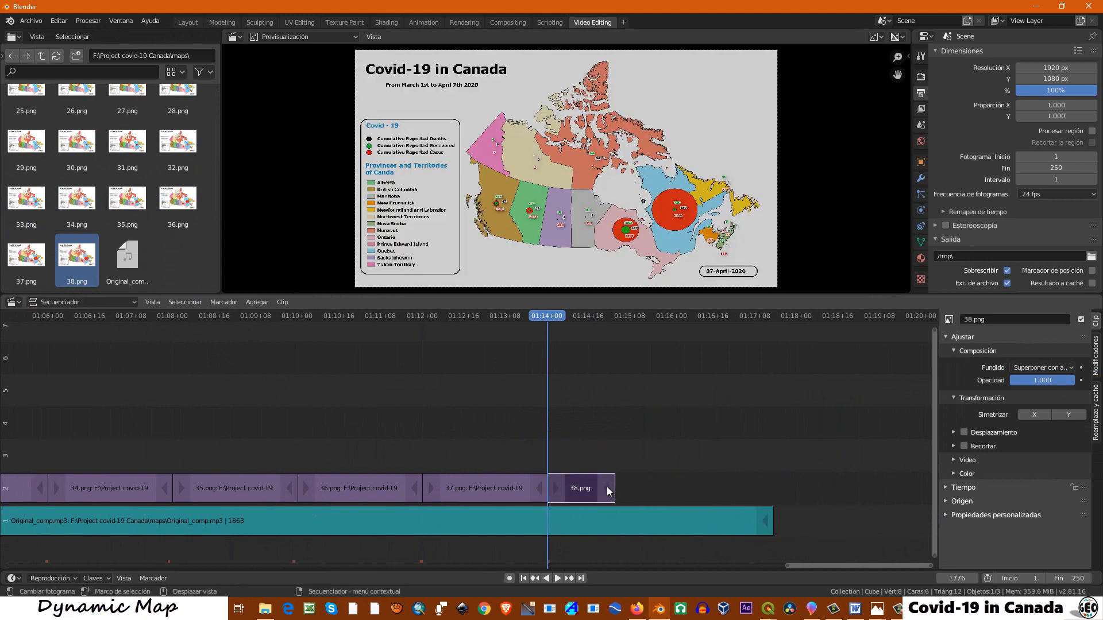
key(space)
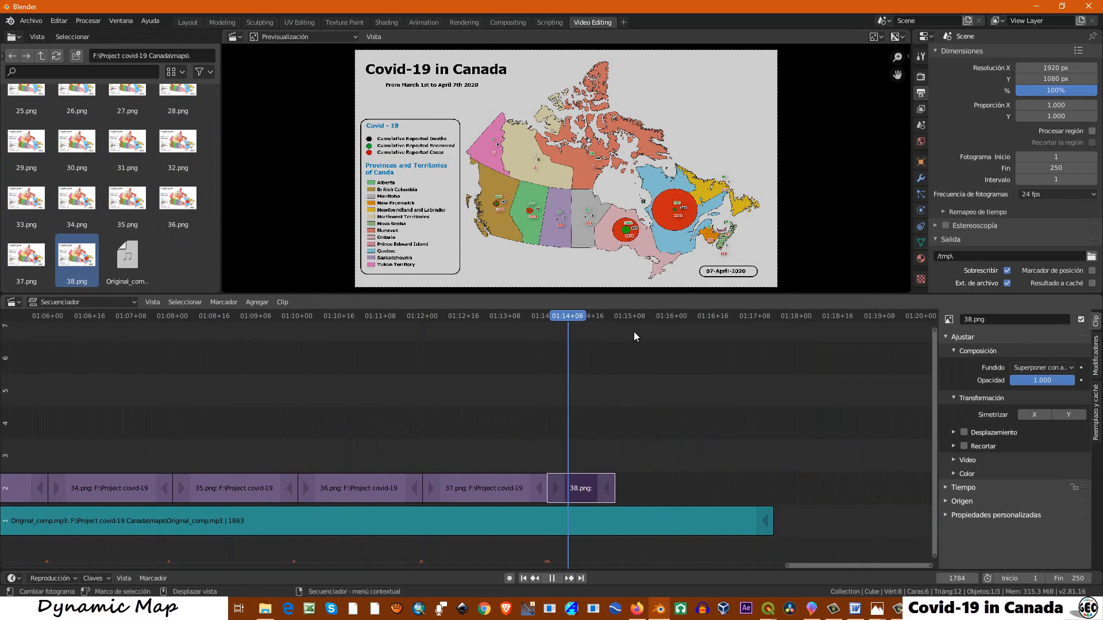
drag(767, 413, 772, 414)
key(space)
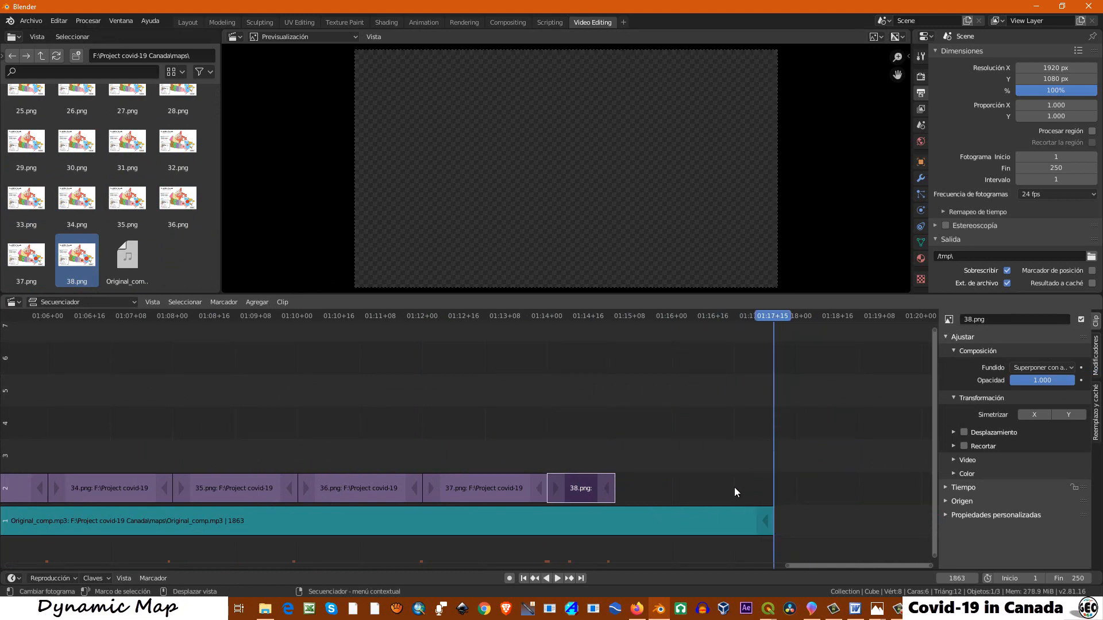
drag(605, 487, 764, 496)
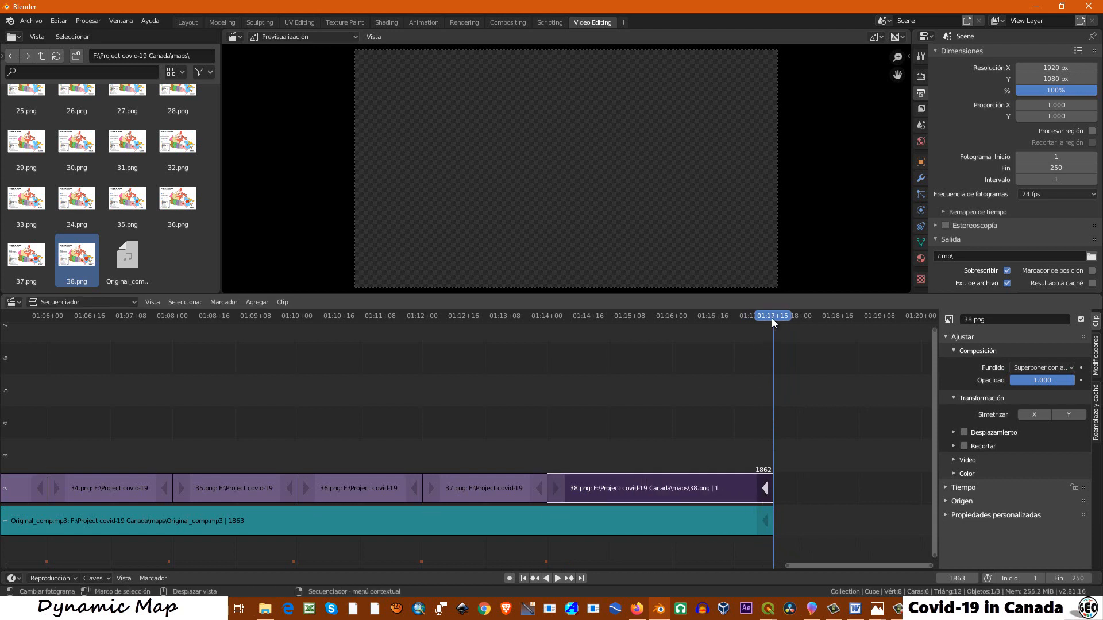
- Play back and scrub through the last map strips to check the transitions between days
key(shift+ctrl+space)
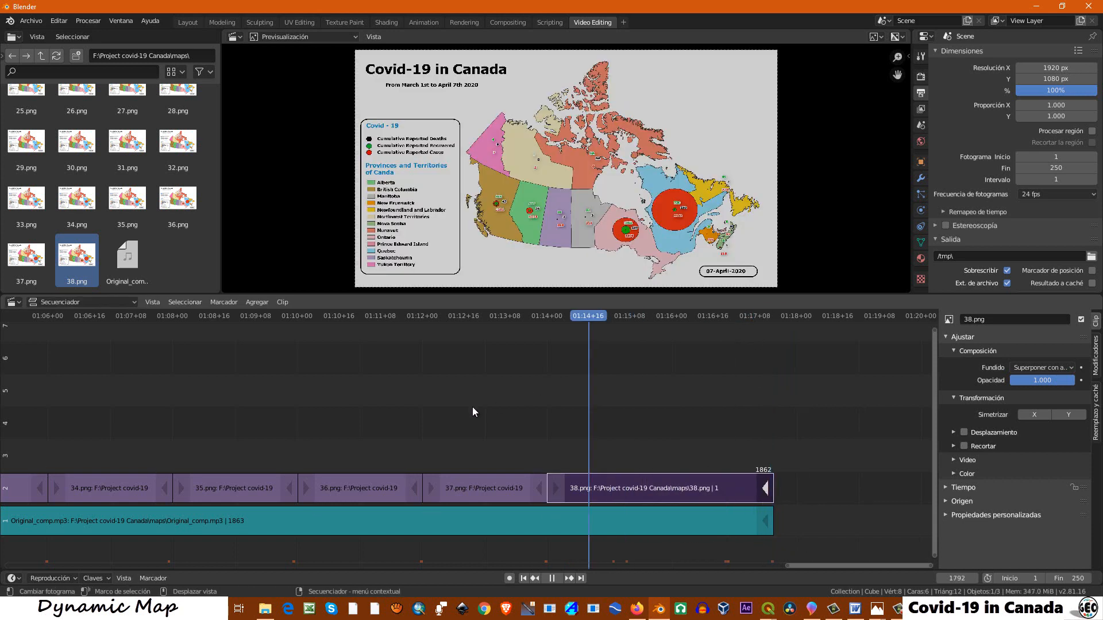
drag(425, 417, 421, 417)
key(space)
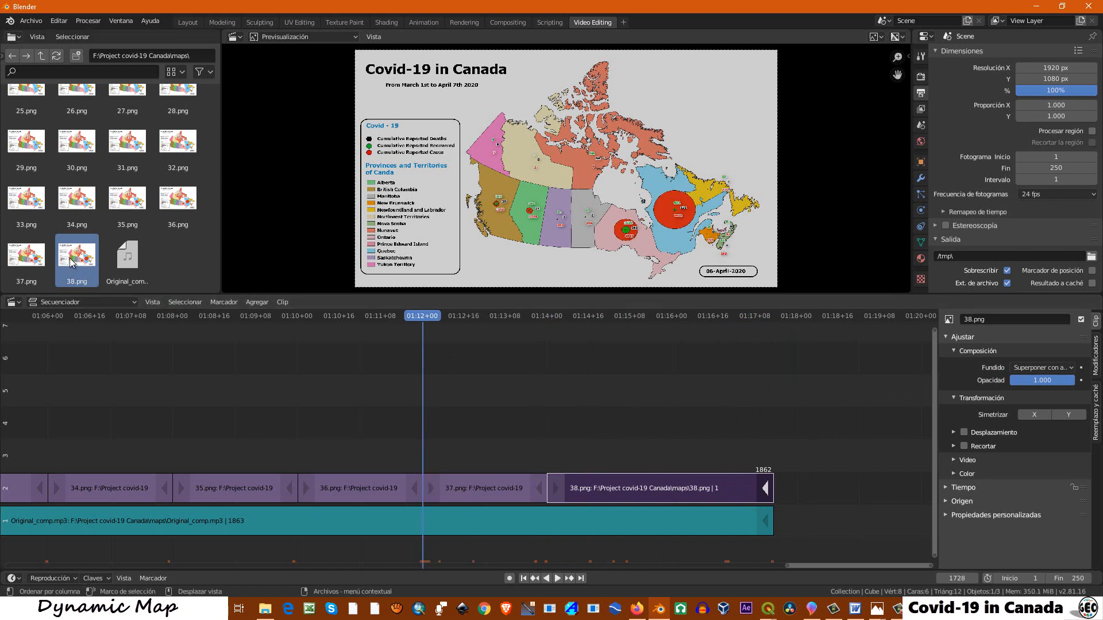
mouse_move(470, 488)
mouse_down()
mouse_move(490, 423)
mouse_move(470, 423)
mouse_move(474, 477)
mouse_up()
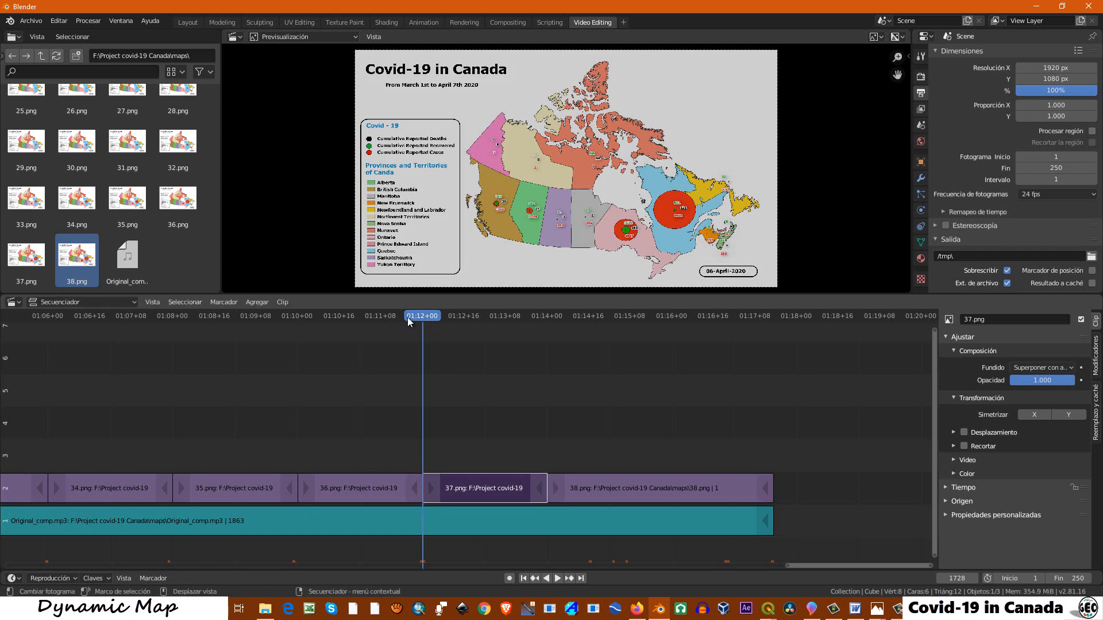
drag(419, 316, 309, 327)
key(space)
drag(422, 337, 626, 383)
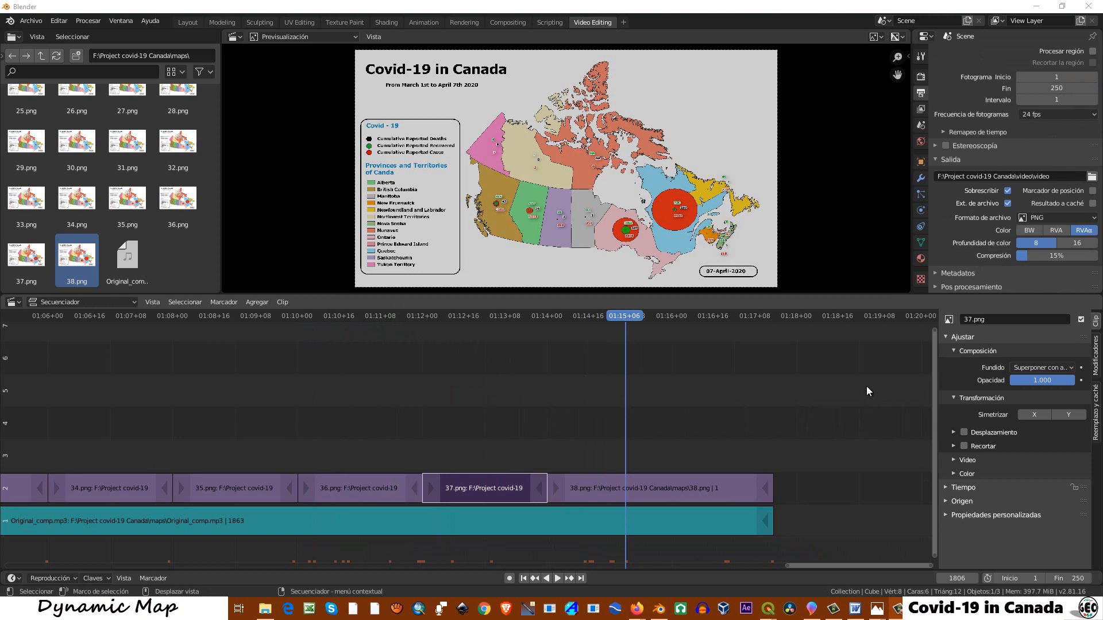
- Show the whole sequence and enlarge the timeline editor beneath the sequencer
scroll(691, 389, down, 4)
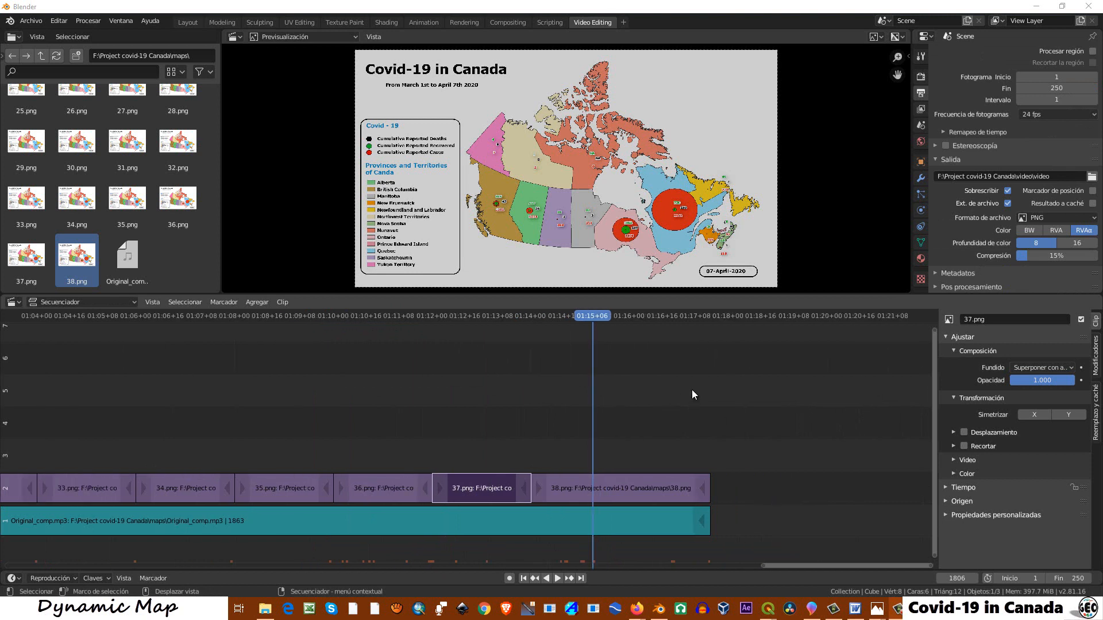
scroll(563, 553, down, 4)
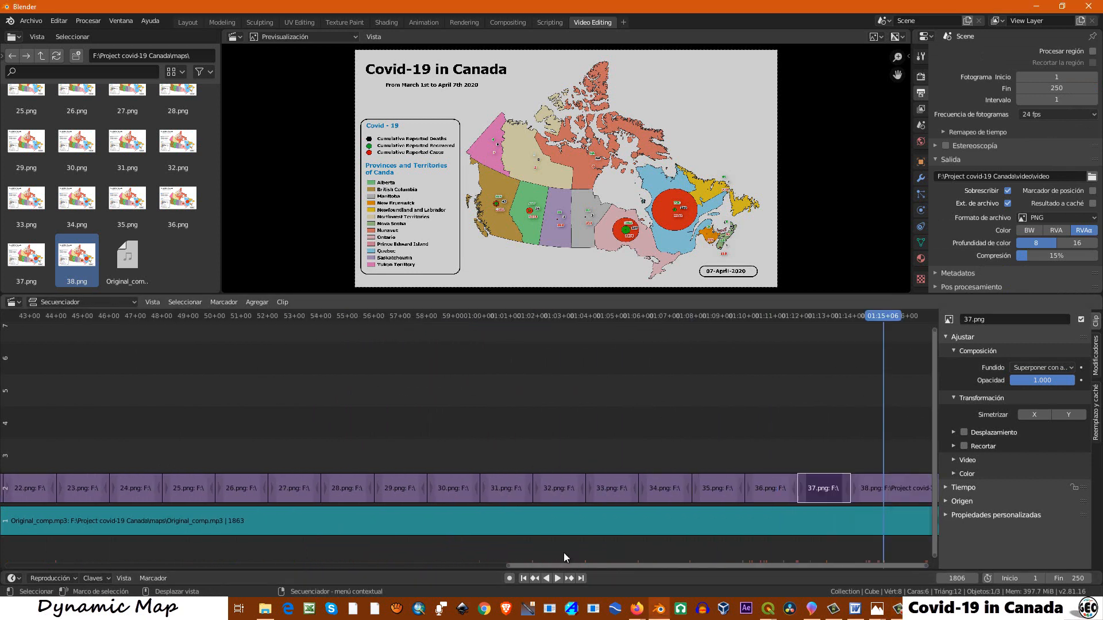
scroll(649, 429, down, 4)
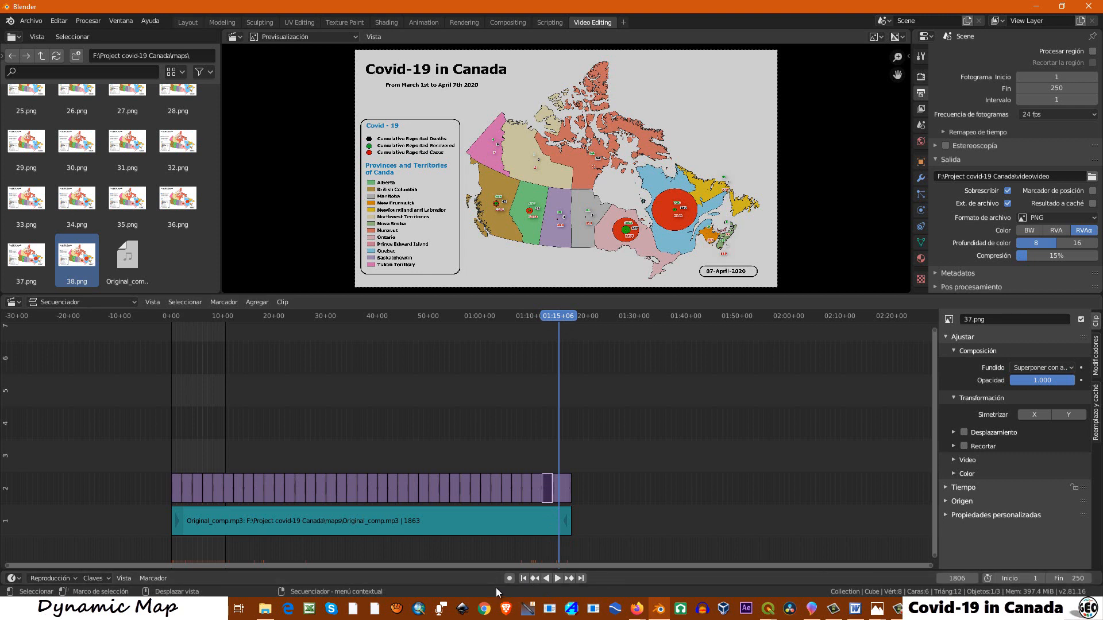
drag(496, 585, 482, 505)
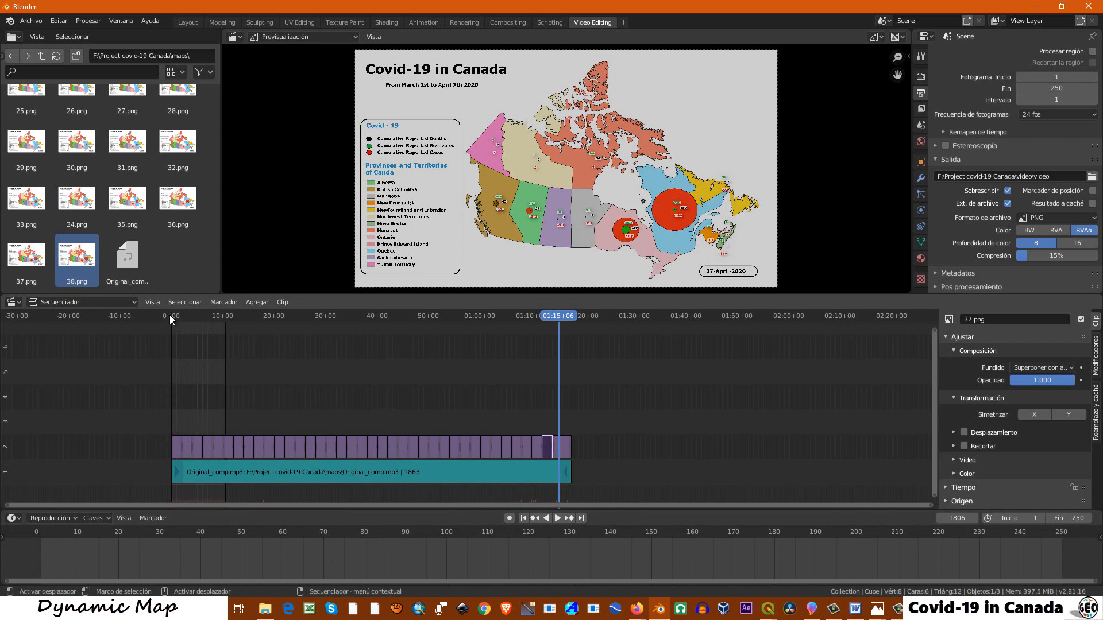
- Move the current frame to the end of the strips and set the animation's start frame to 0
mouse_move(558, 319)
mouse_down()
mouse_move(574, 319)
mouse_move(571, 333)
mouse_up()
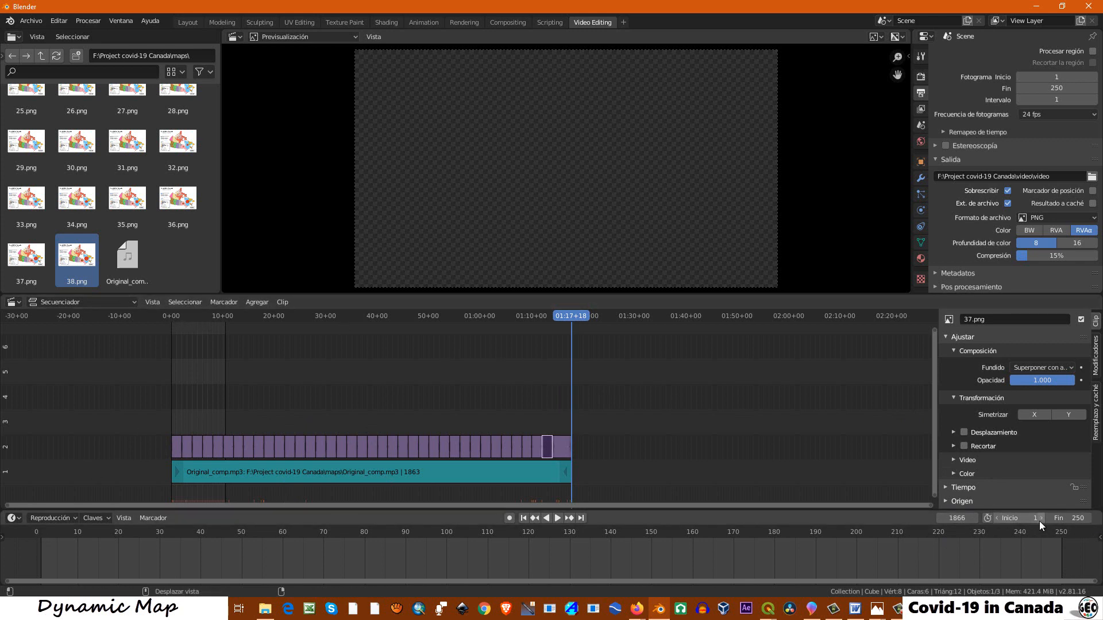
drag(1031, 519, 1019, 519)
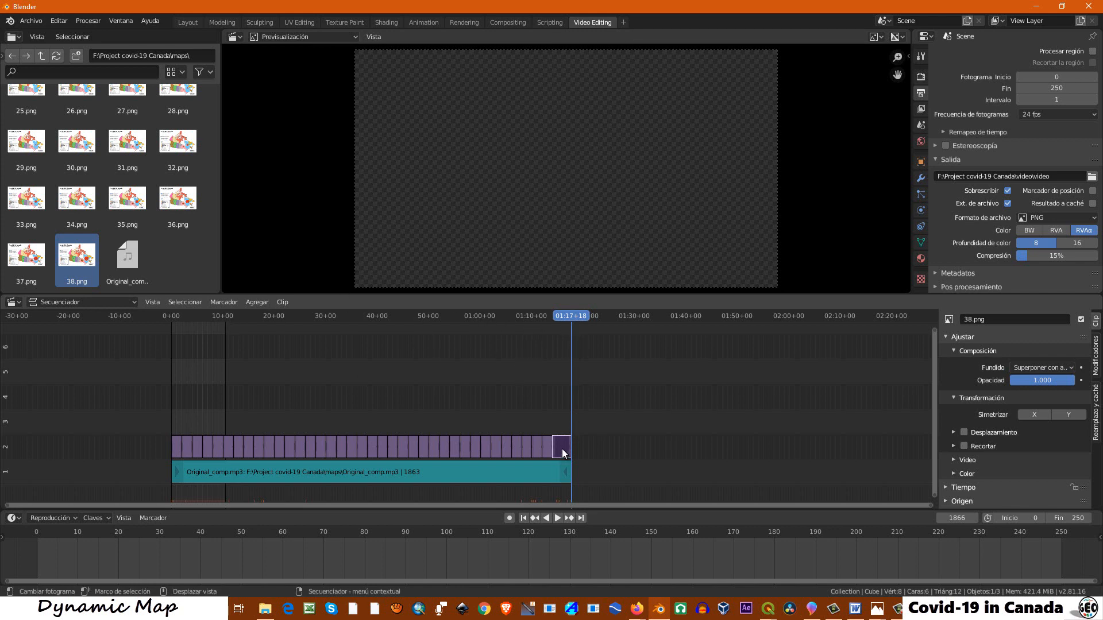
- Select the end handle of the 38.png strip and place the current frame at the strip's end, frame 1863
scroll(564, 451, up, 8)
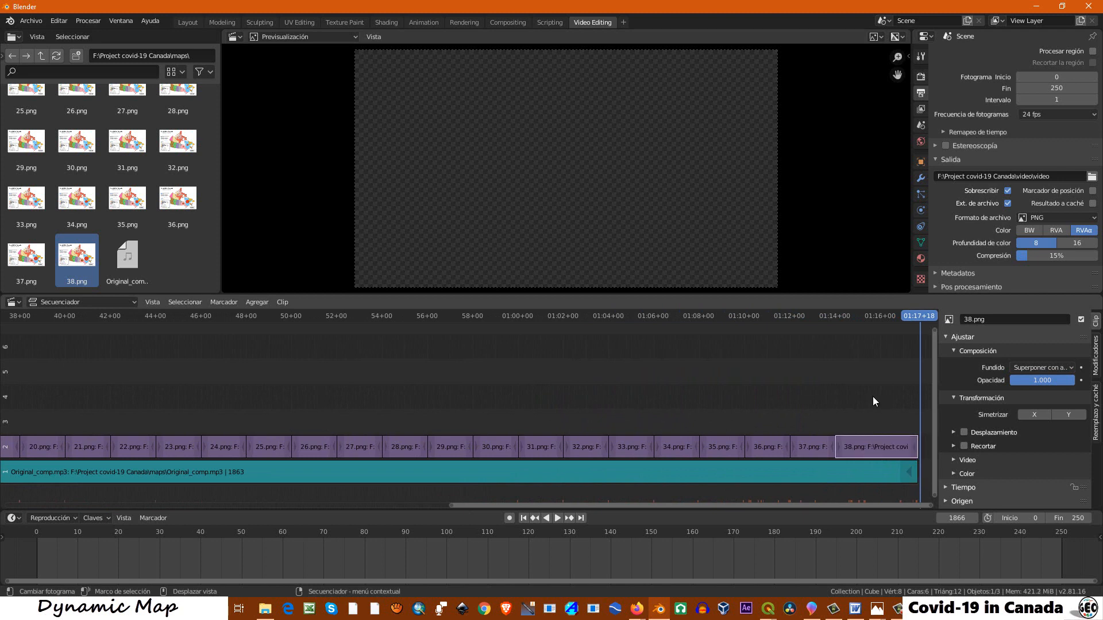
drag(857, 395, 575, 375)
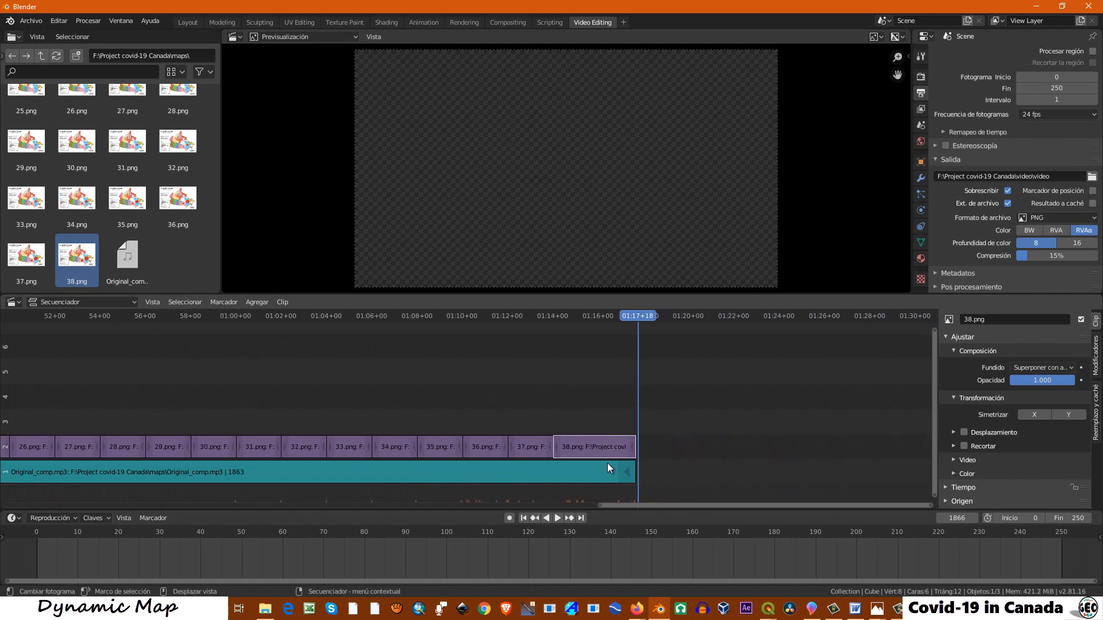
mouse_move(611, 451)
mouse_down()
mouse_move(680, 409)
mouse_move(667, 394)
mouse_move(600, 423)
mouse_move(601, 443)
mouse_up()
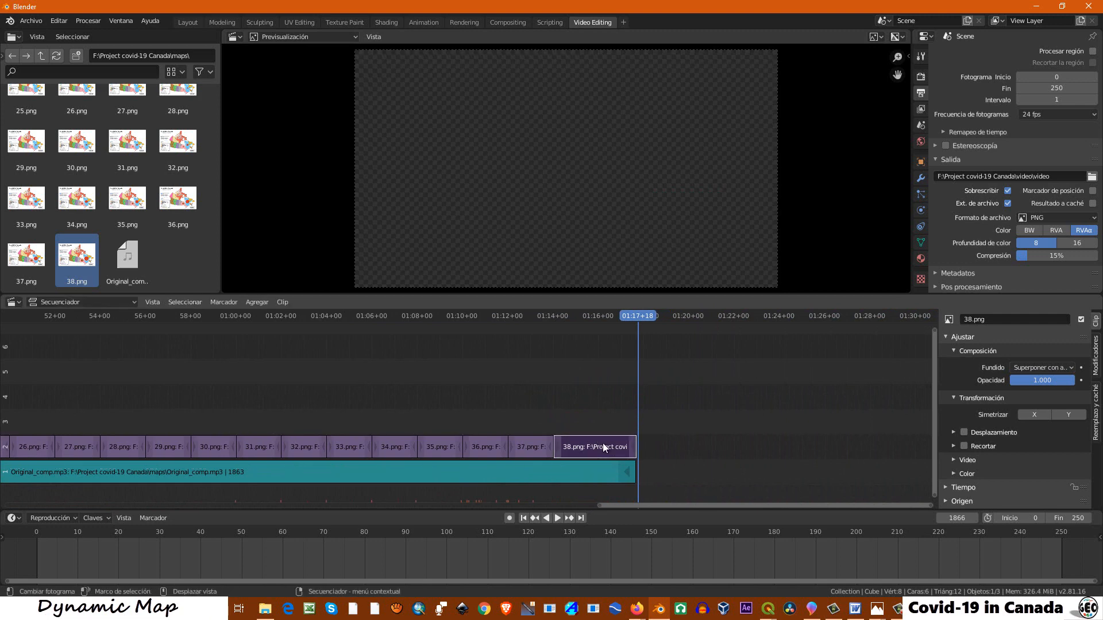
drag(639, 318, 634, 319)
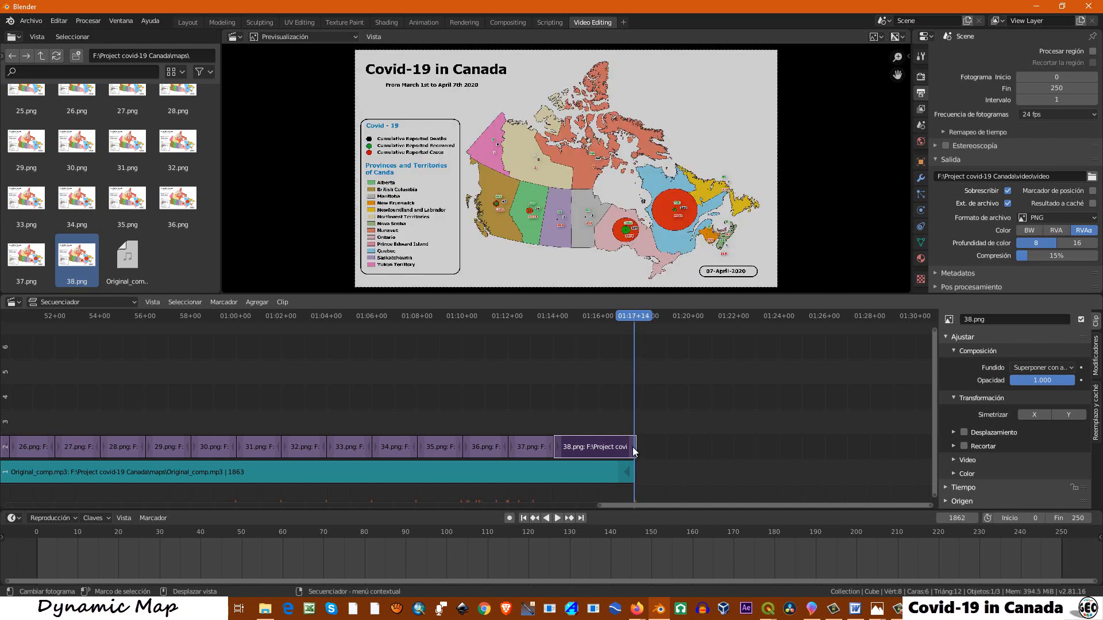
drag(632, 447, 632, 453)
scroll(631, 453, up, 5)
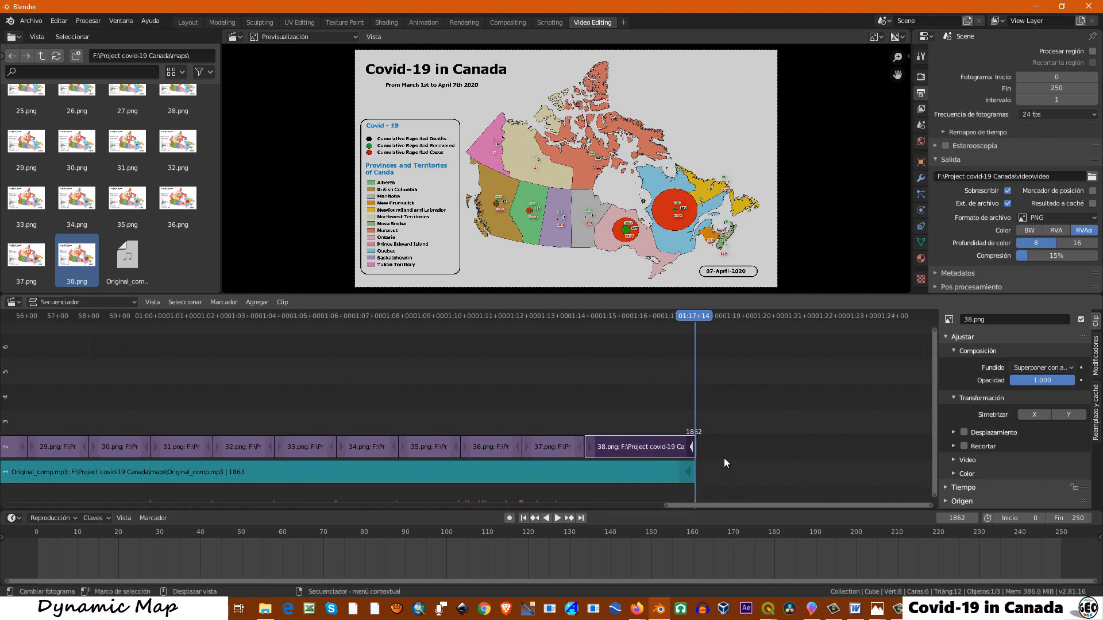
drag(837, 505, 864, 504)
drag(797, 450, 797, 447)
click(808, 315)
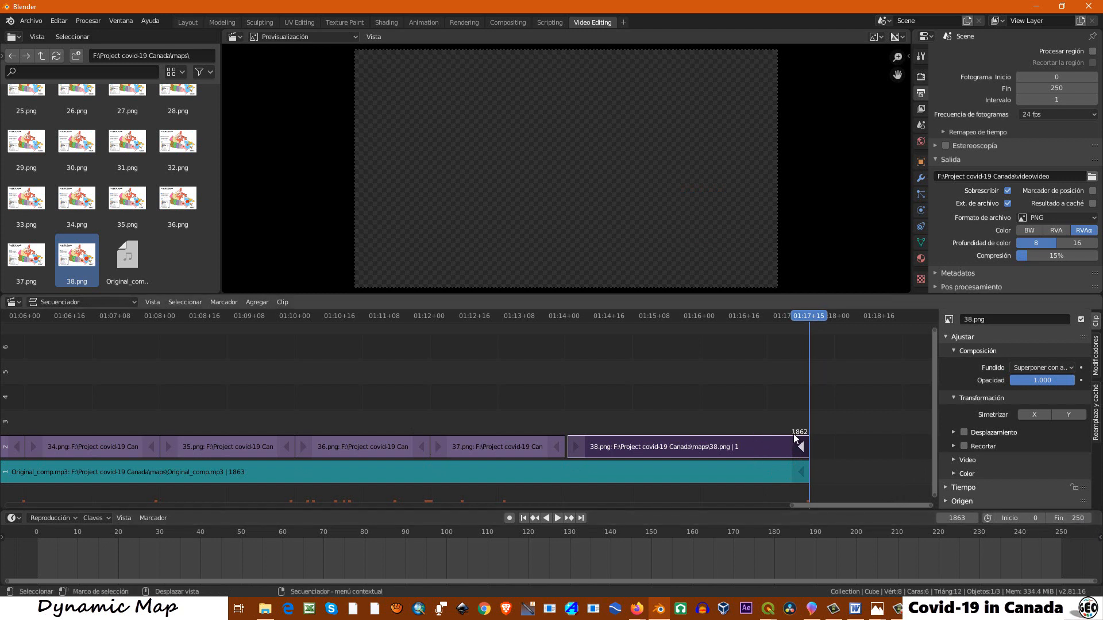
- Set the animation's end frame to 1862 to match the end of the last strip
click(1073, 518)
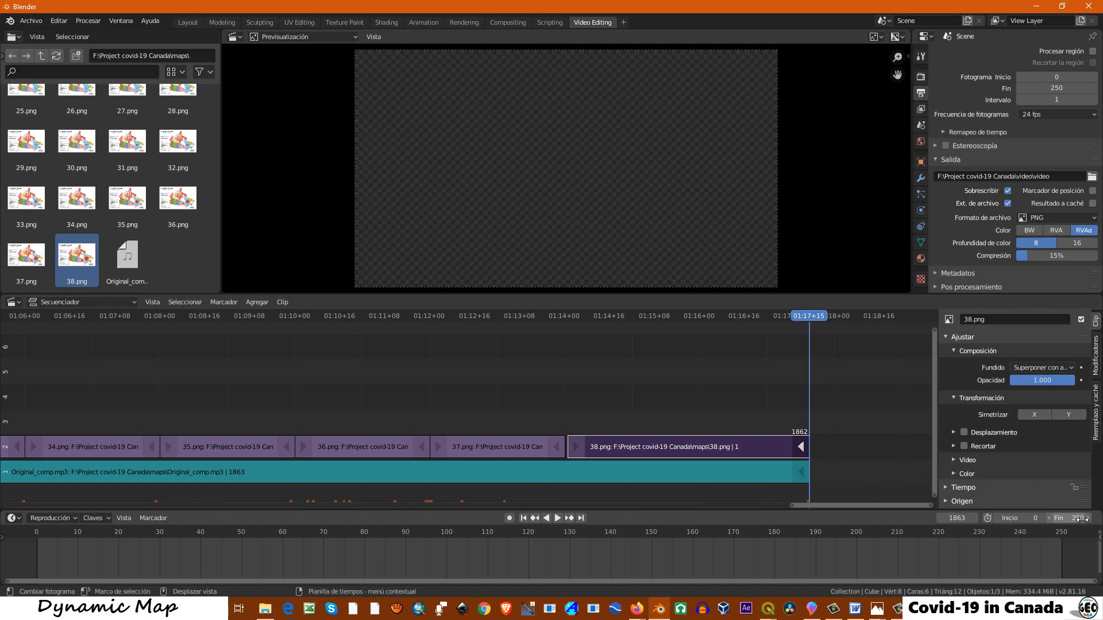
text(311)
key(Return)
drag(17, 512, 708, 487)
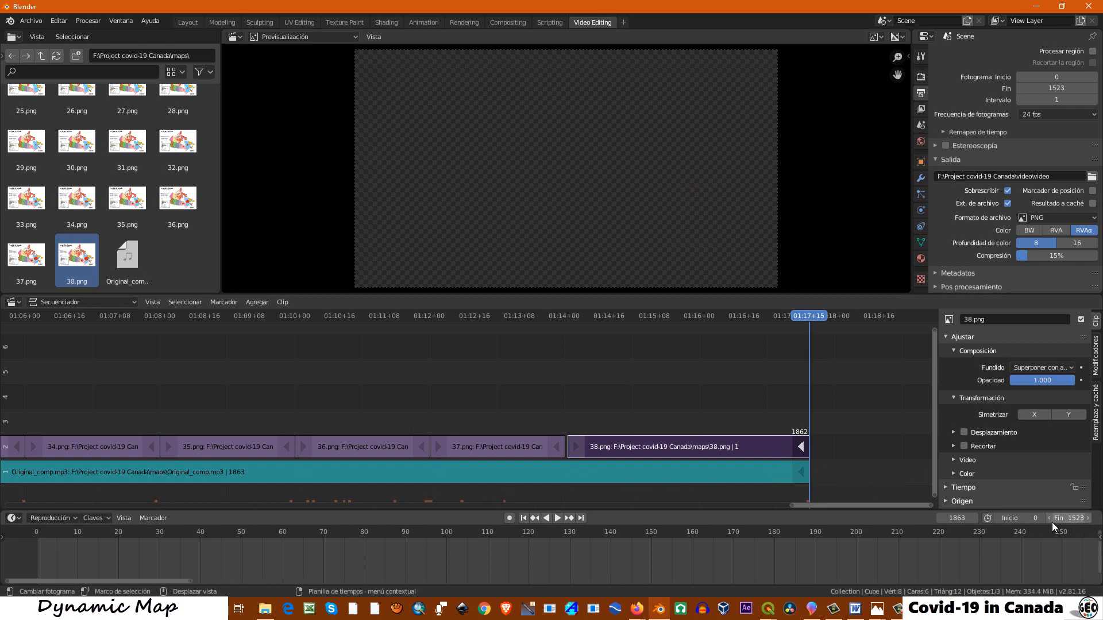
drag(1071, 519, 163, 532)
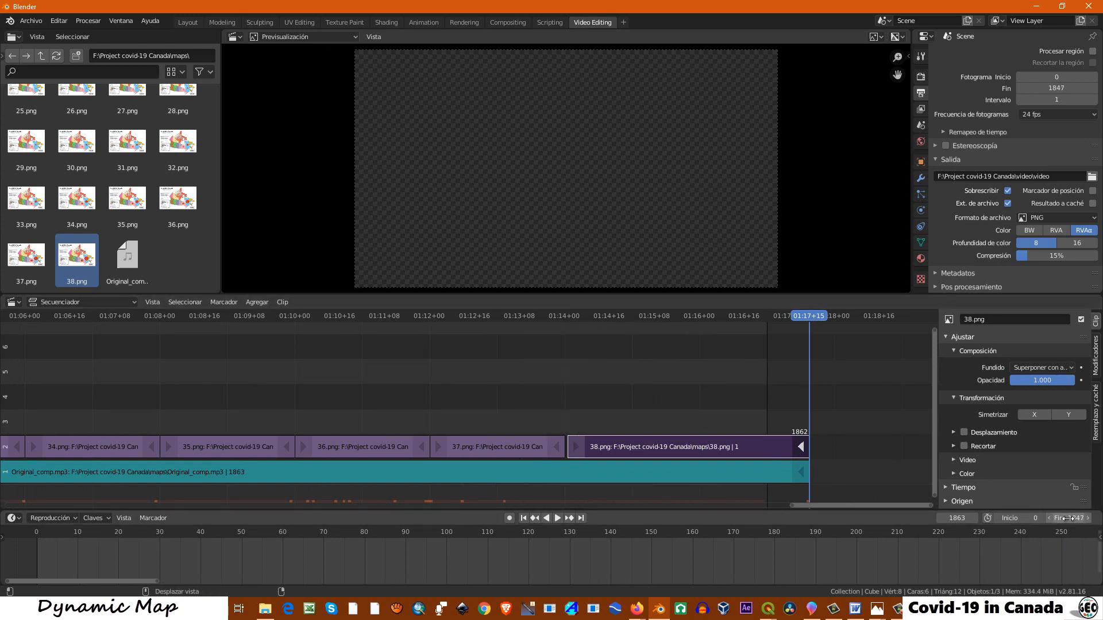
drag(1072, 518, 1091, 520)
click(1091, 518)
click(1091, 518)
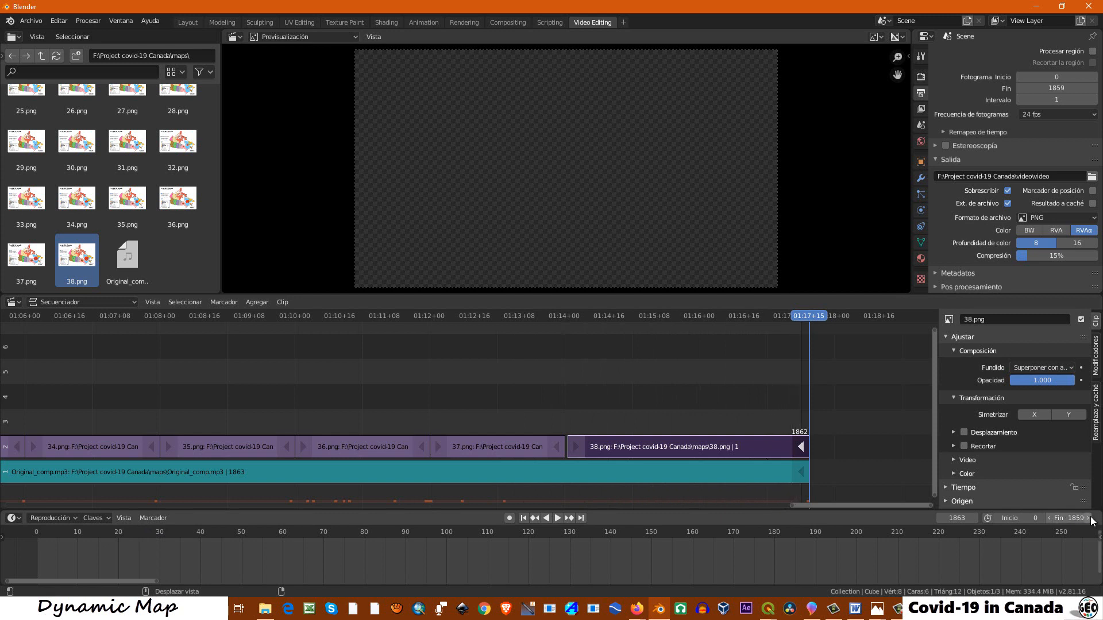
click(1091, 518)
click(1090, 518)
click(1090, 518)
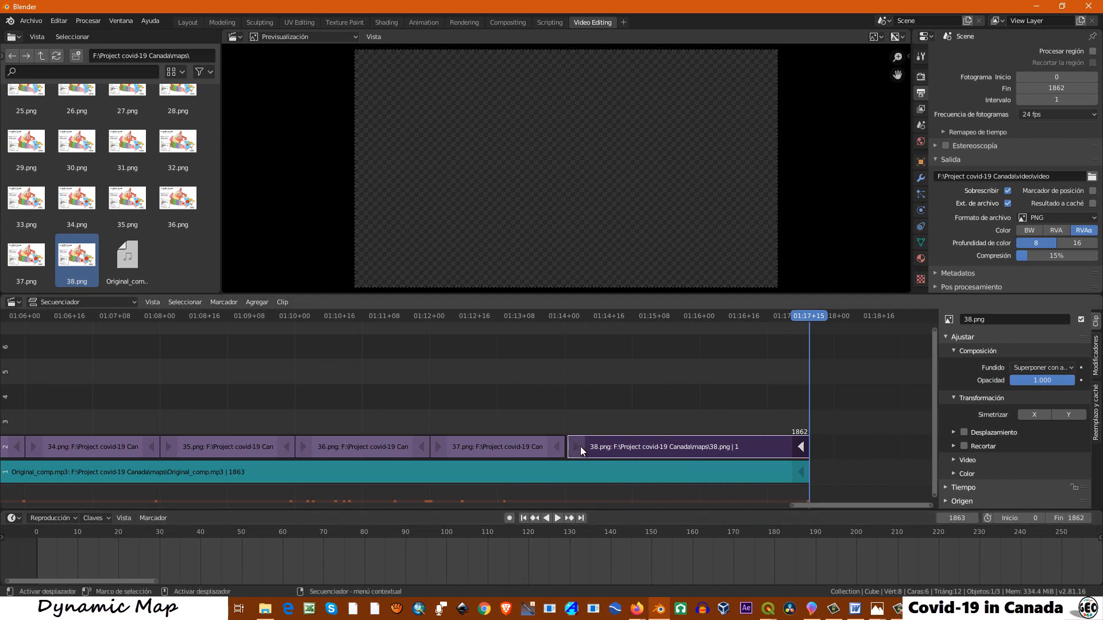
- Extend the start of the 38.png strip back to the end of the 37.png strip to close the gap
key(g)
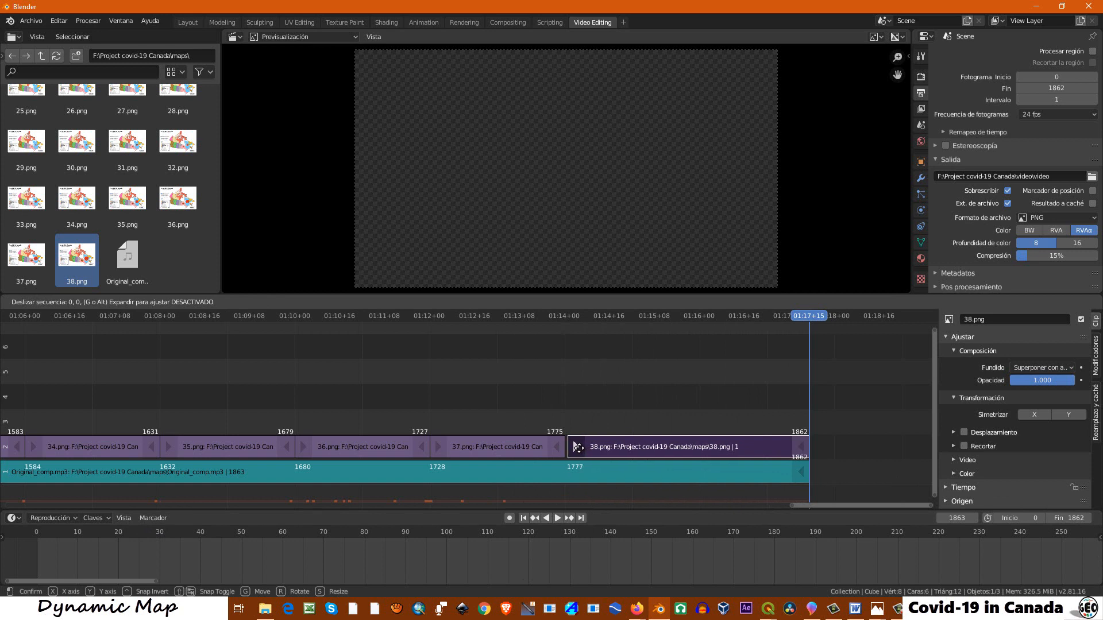
click(577, 449)
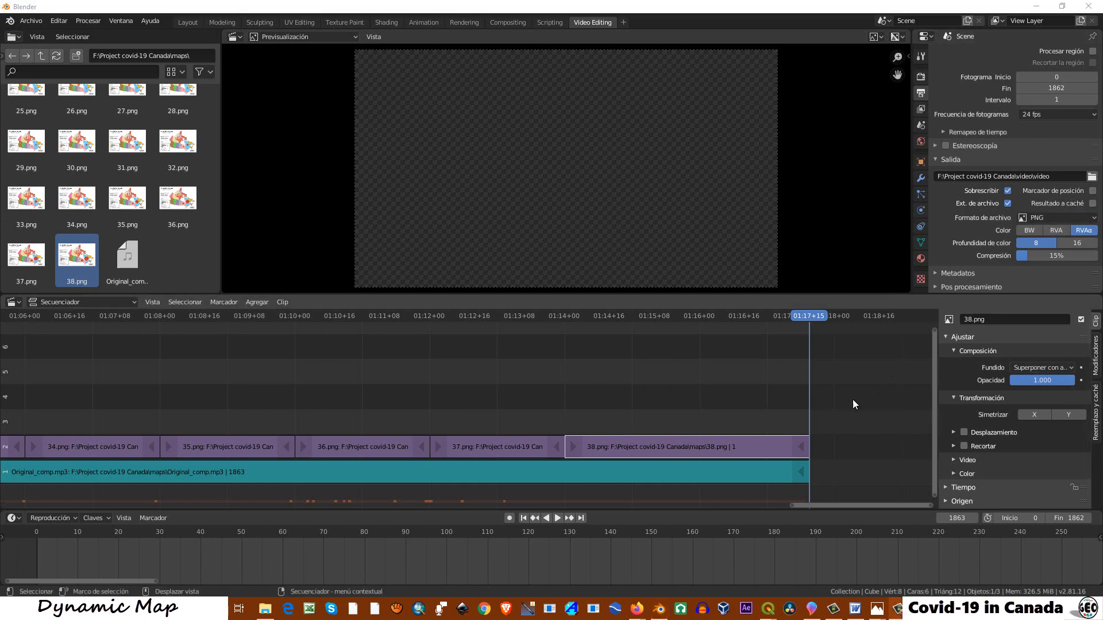
- Keep the frame rate at 24 fps and accept F:\Project covid-19 Canada\video\ as the output folder with the file name video
scroll(997, 96, up, 4)
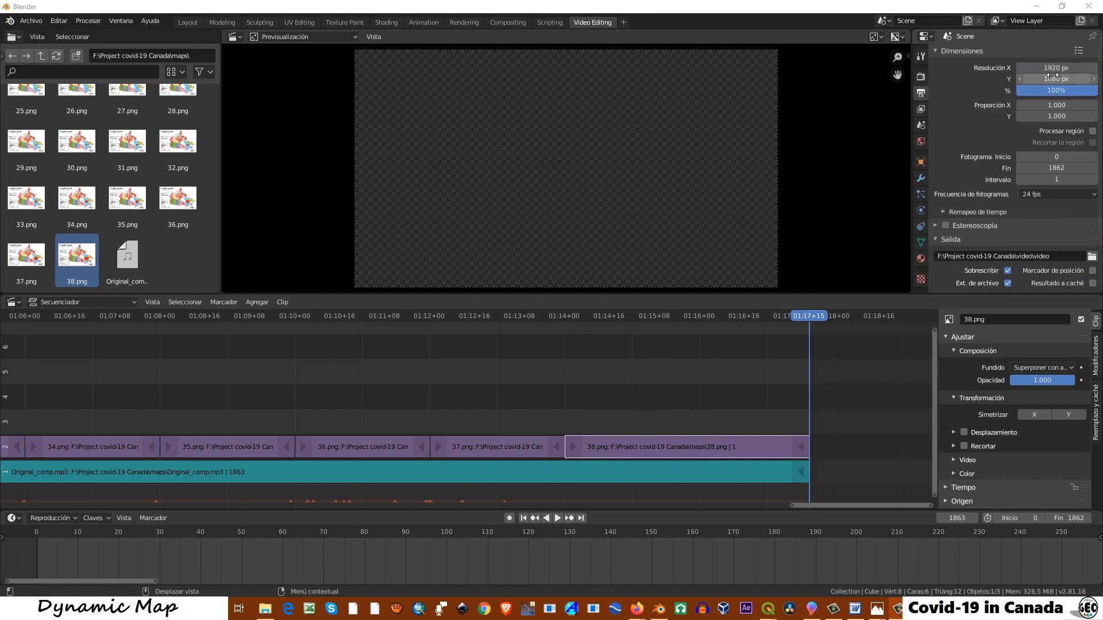
click(1095, 196)
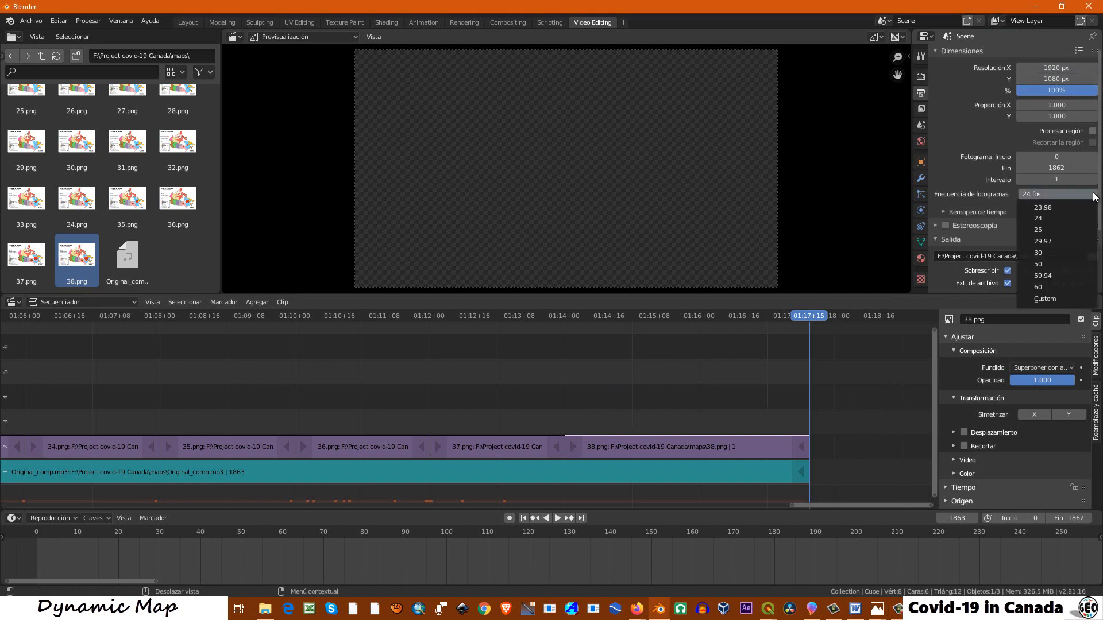
click(1052, 195)
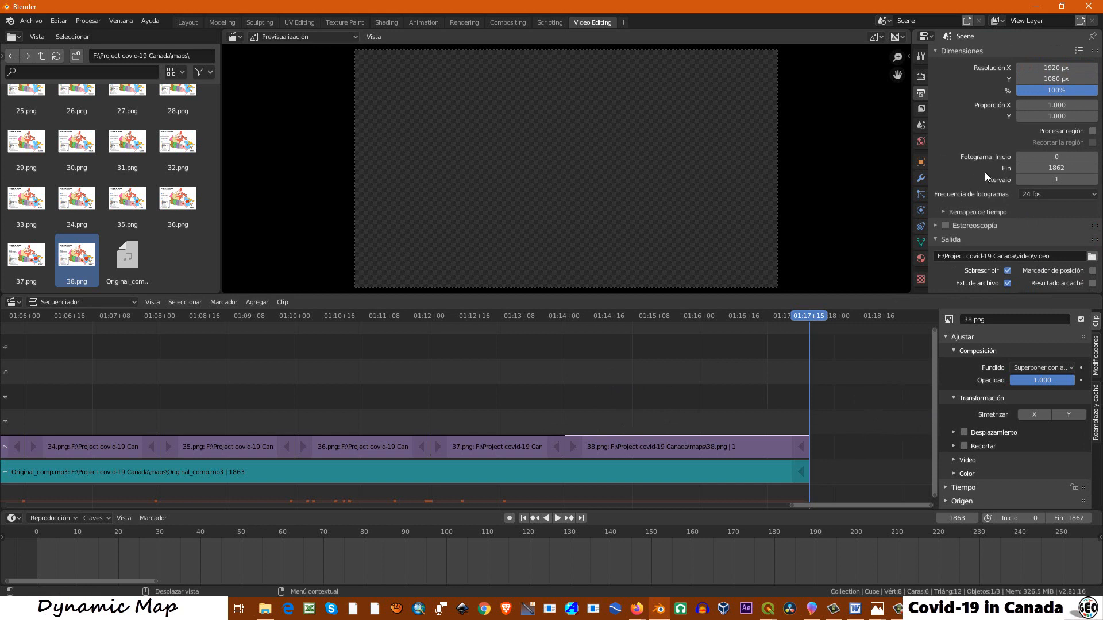
scroll(985, 171, down, 2)
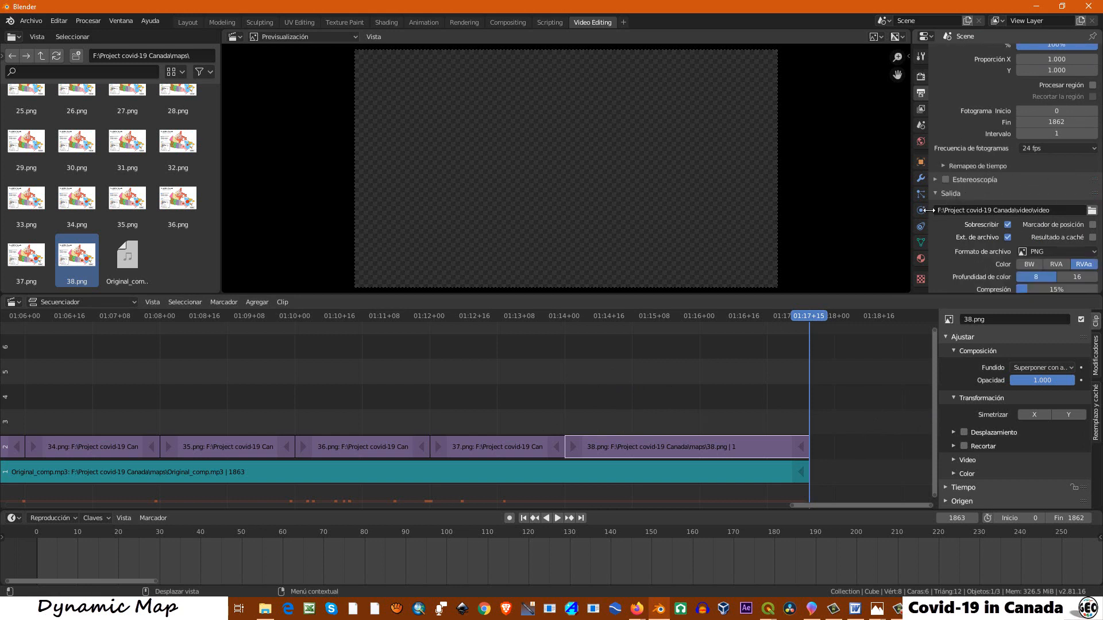
click(1092, 211)
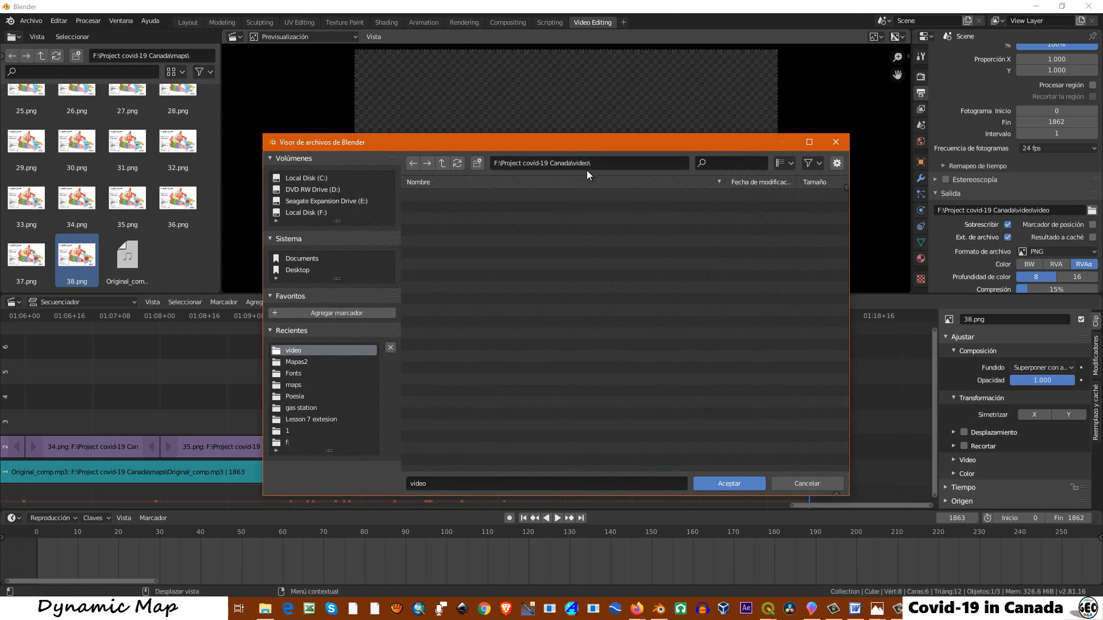
click(422, 485)
click(422, 485)
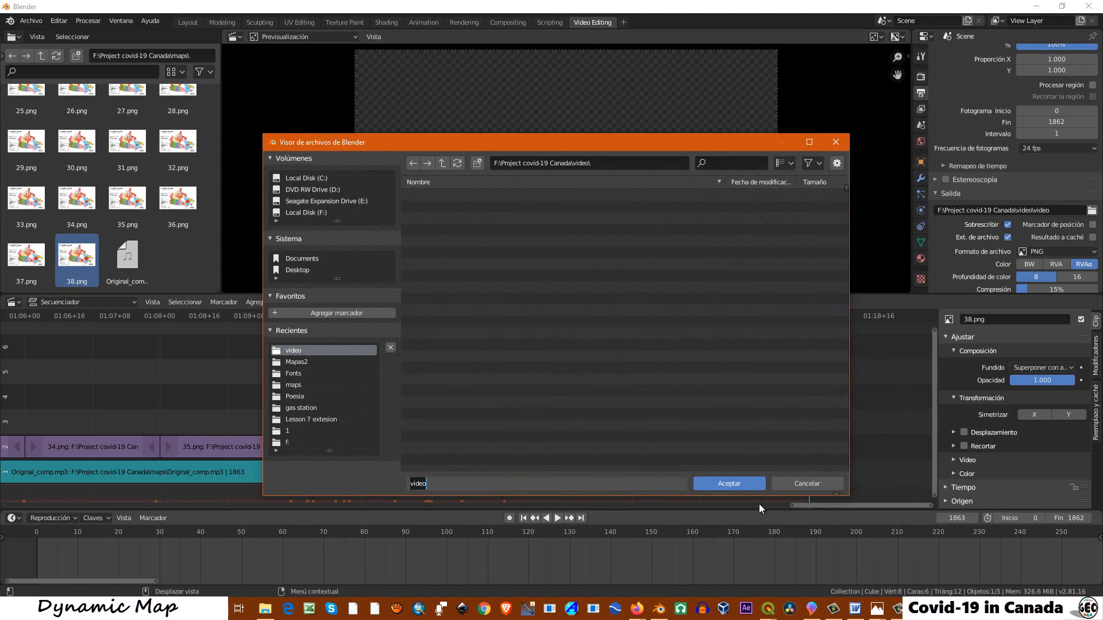
click(721, 484)
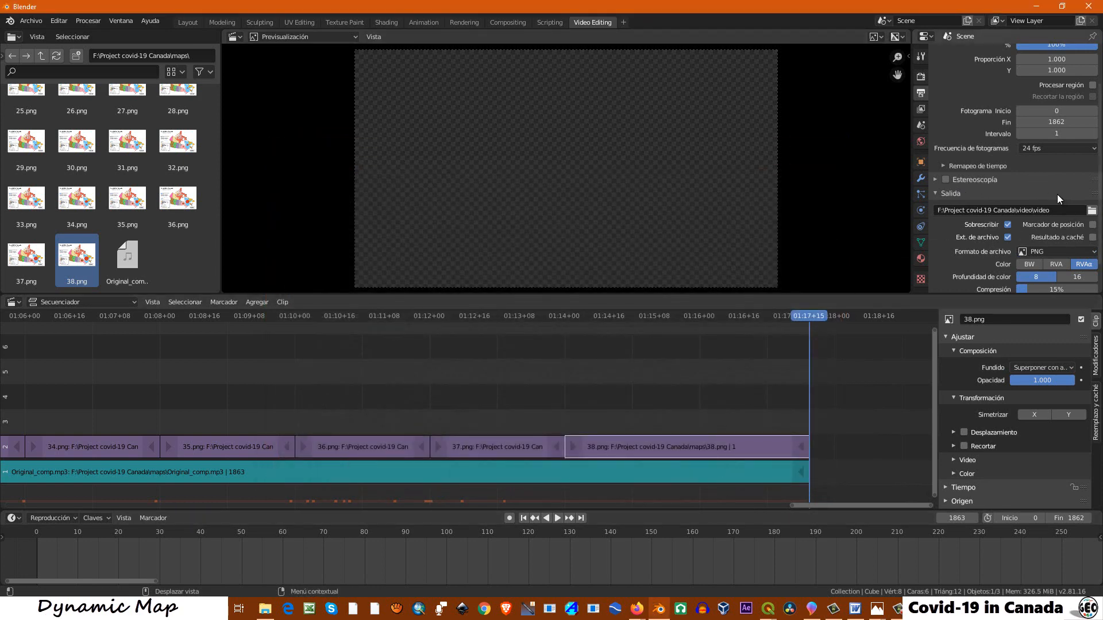
- Set the output file format to FFmpeg video and choose AVI as its encoding container
scroll(1063, 238, down, 2)
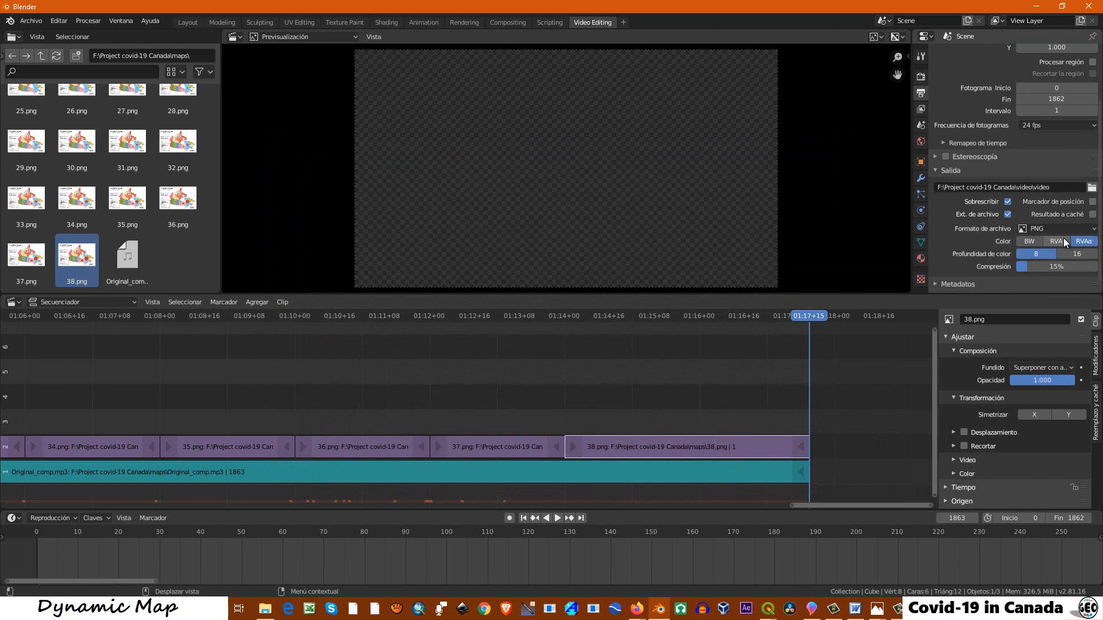
click(1094, 230)
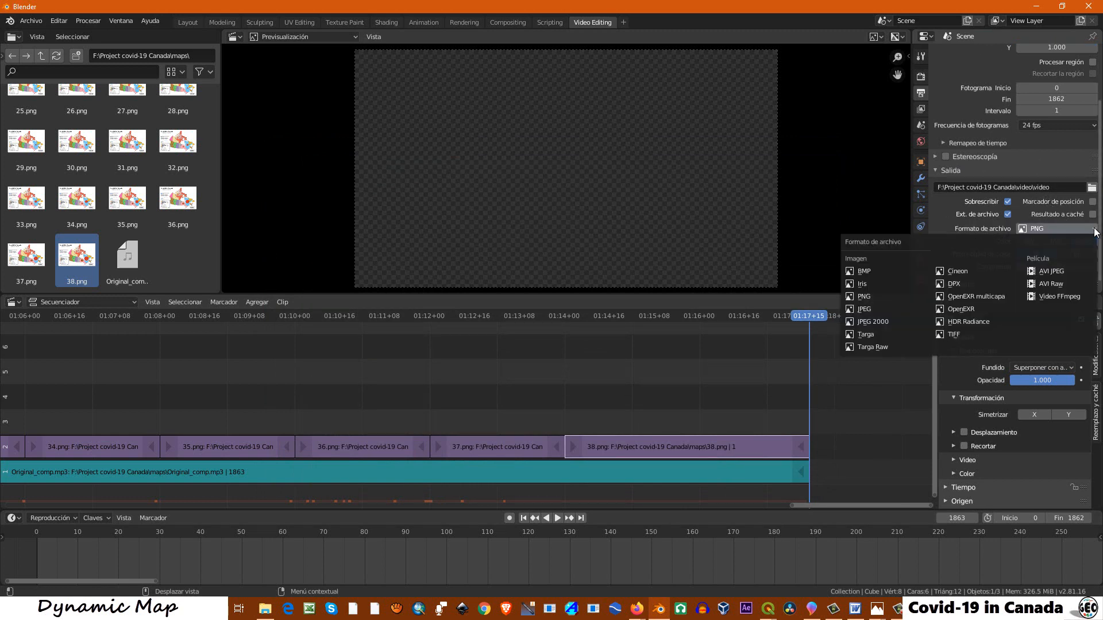
click(1050, 295)
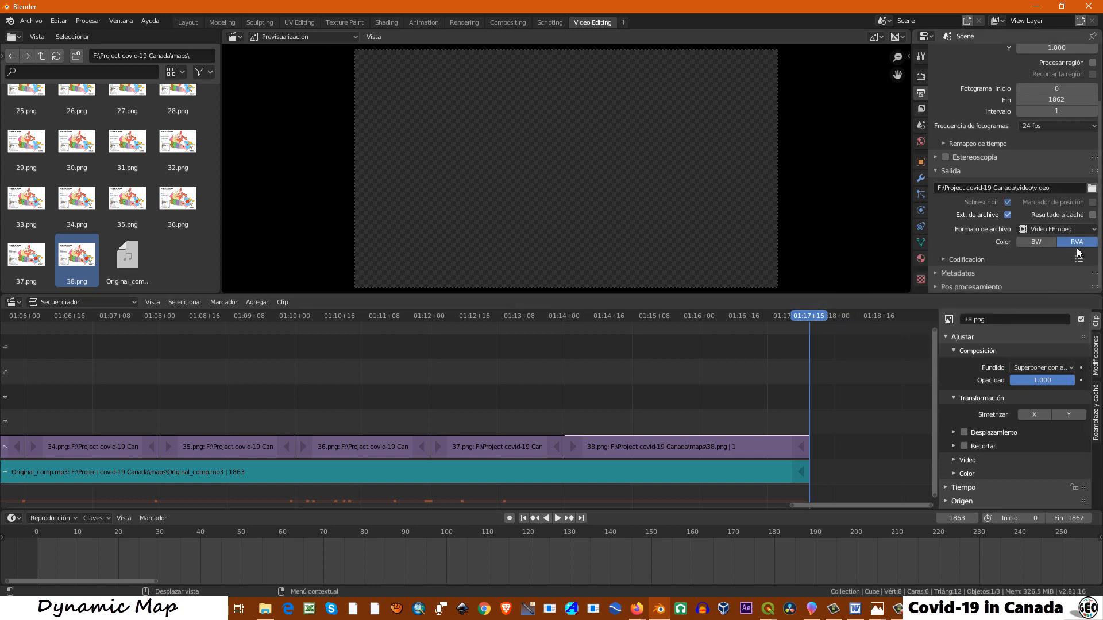
click(942, 258)
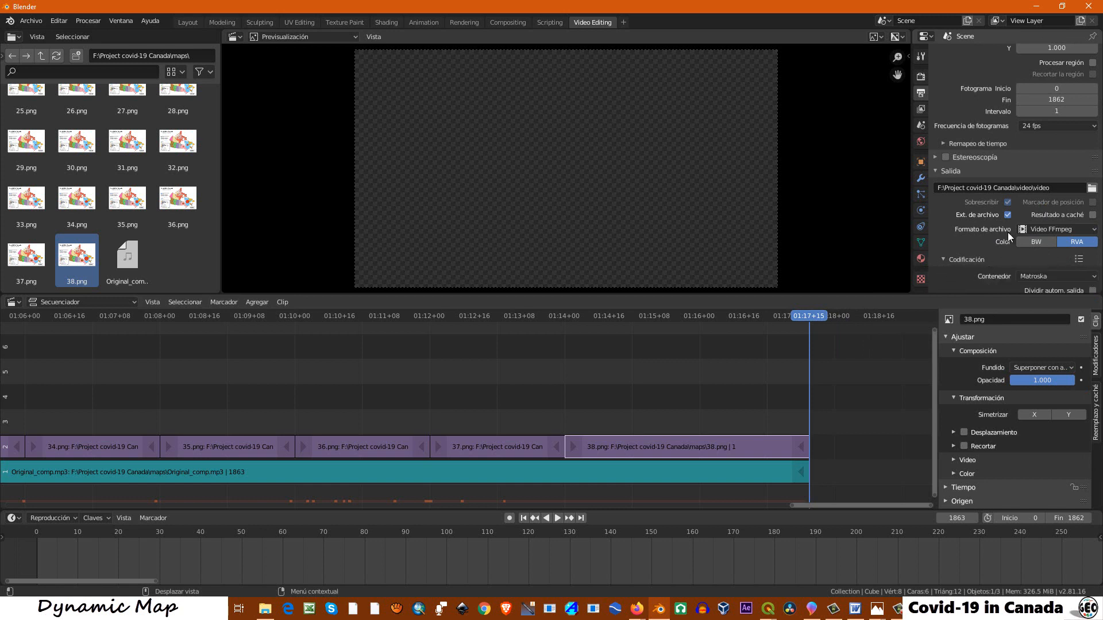
scroll(1005, 230, down, 4)
click(1093, 184)
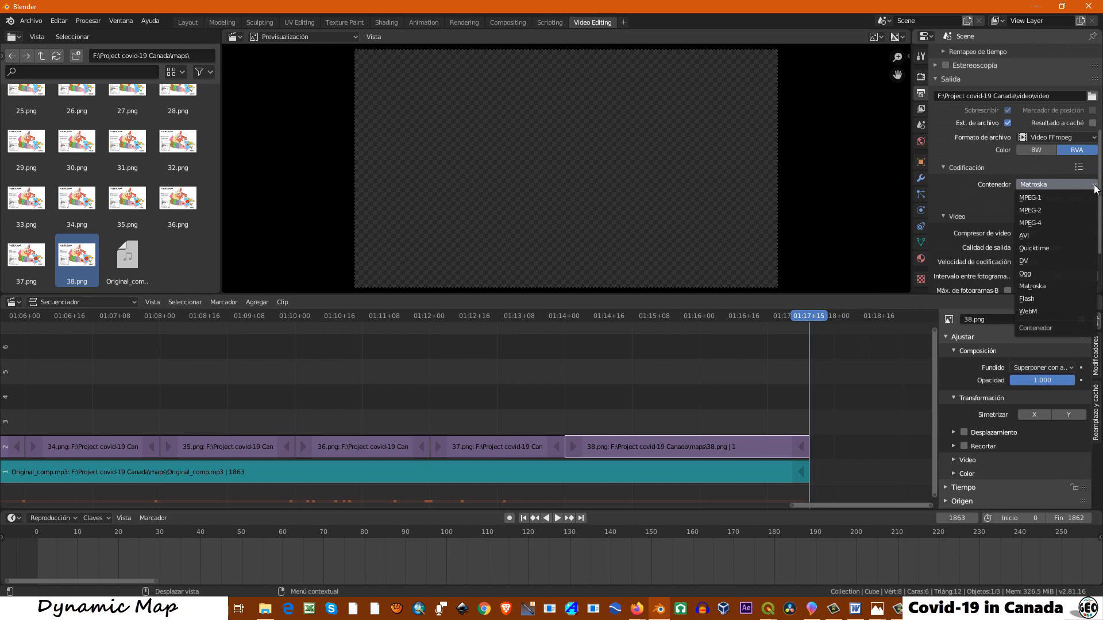
click(1021, 238)
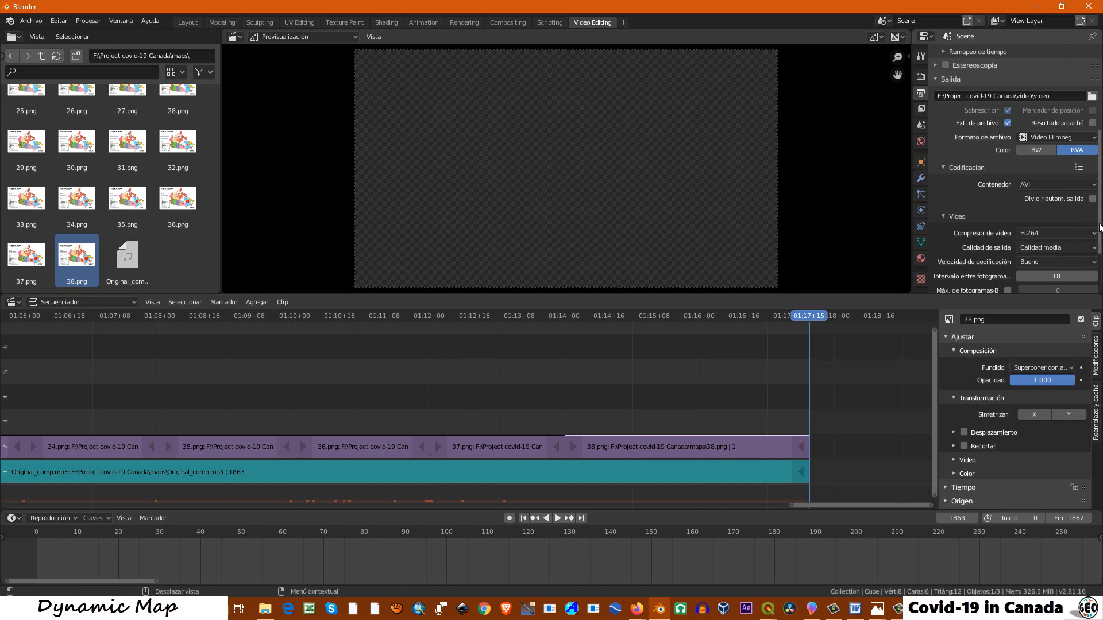
- Set the audio codec of the output video to MP3
scroll(1049, 268, down, 3)
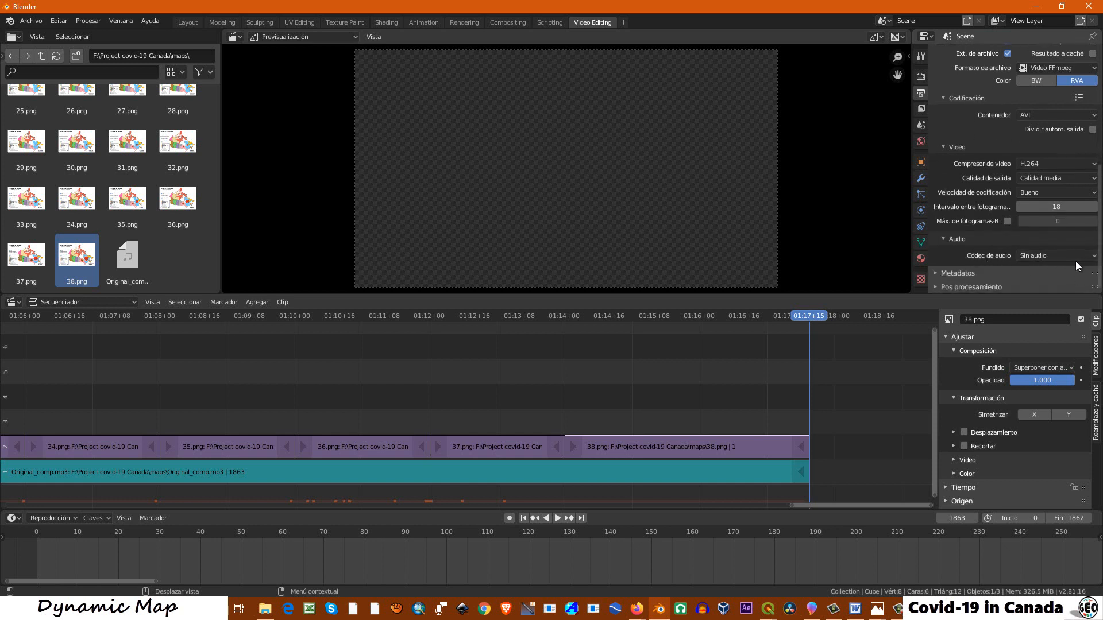
click(1094, 257)
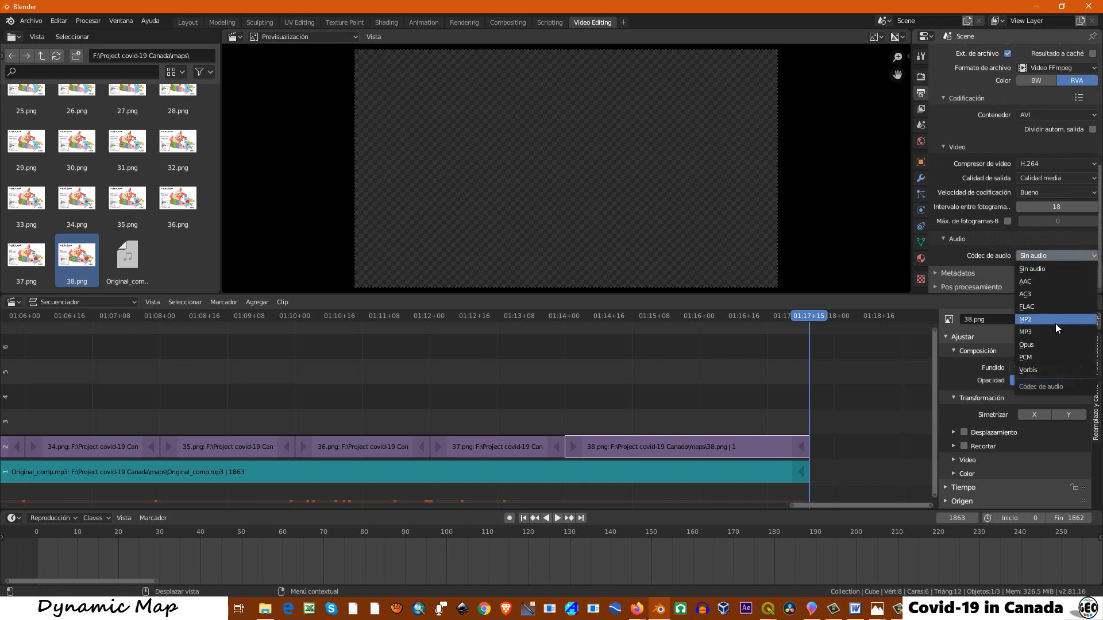
click(1026, 333)
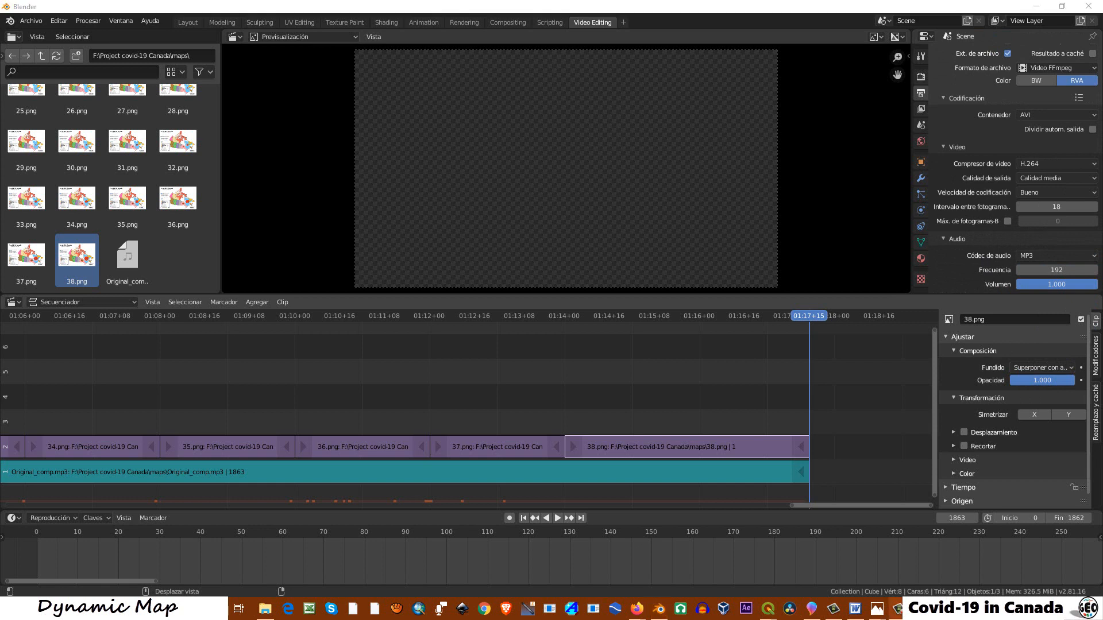
- Render the full animation and minimize the render window once it is running
click(88, 22)
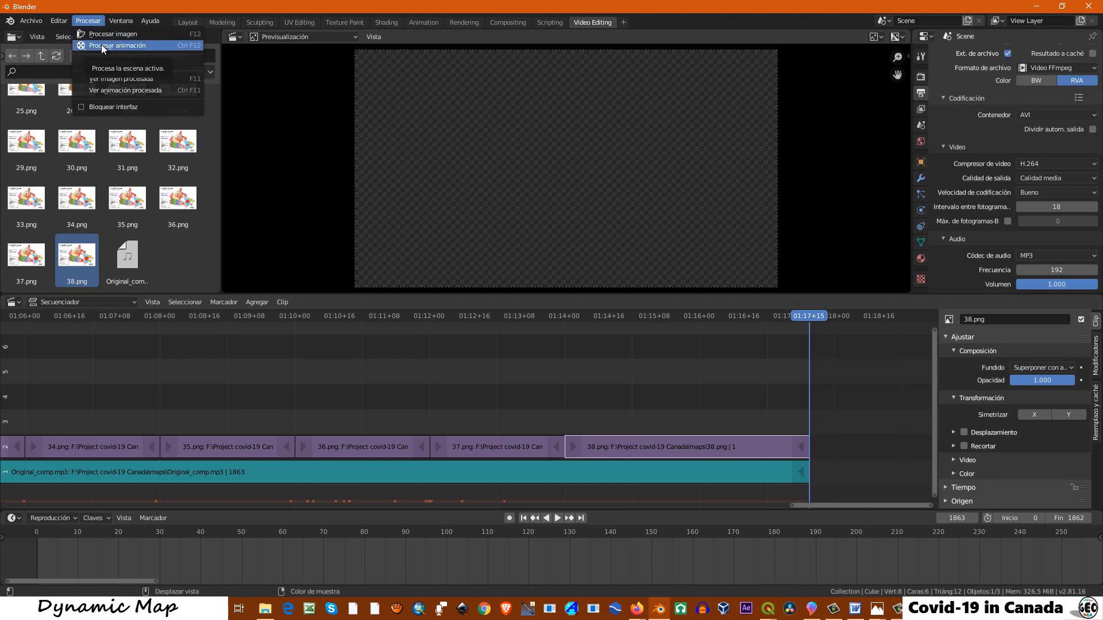
click(101, 44)
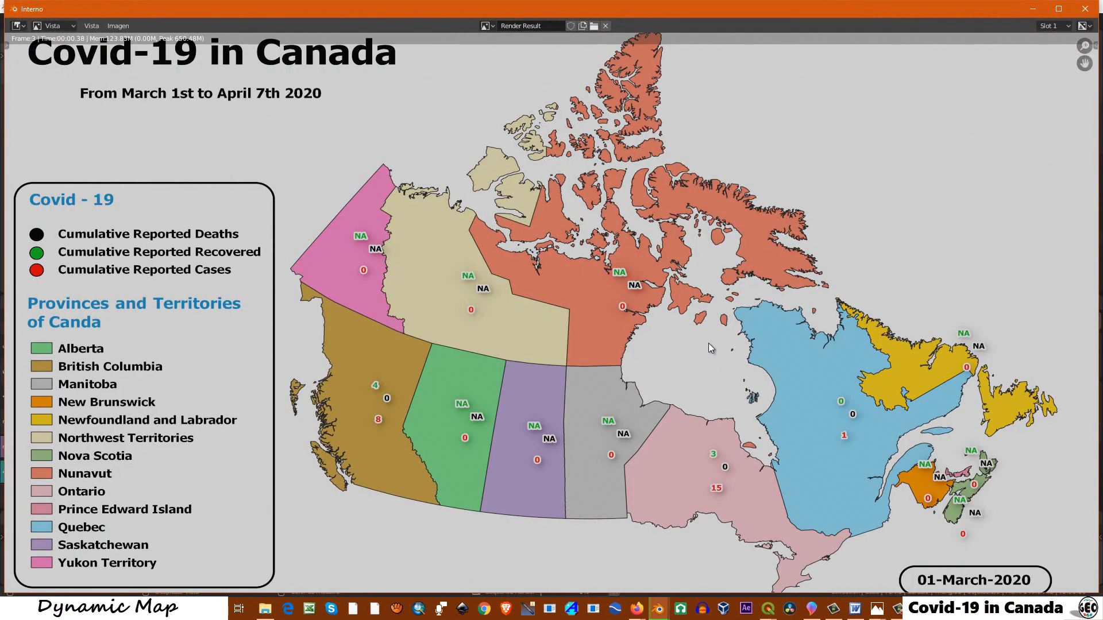
double_click(625, 9)
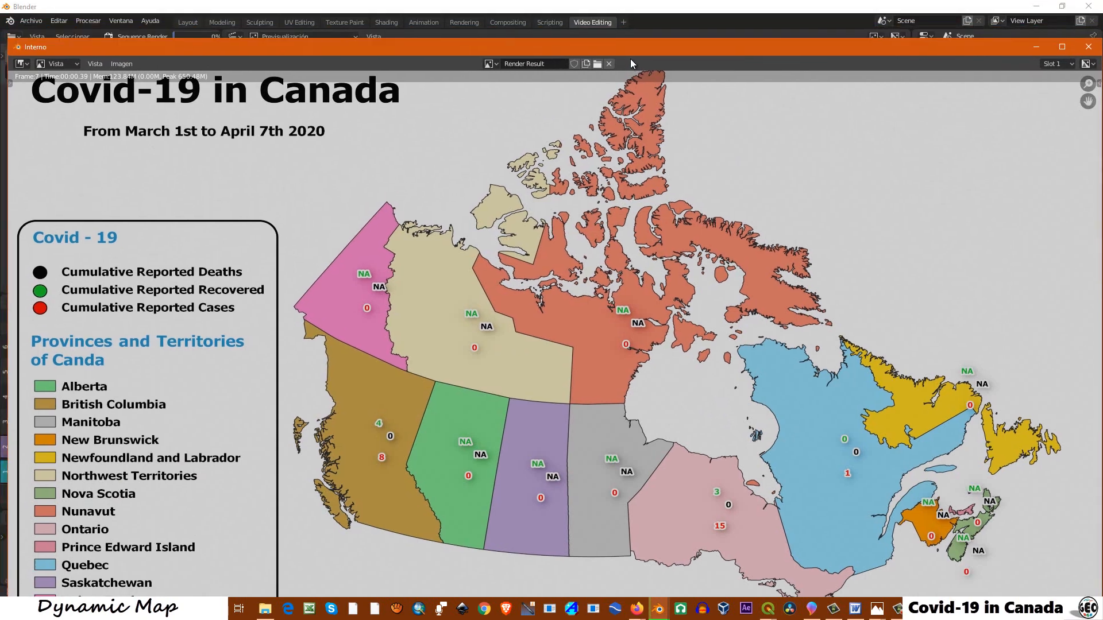
drag(630, 48, 610, 68)
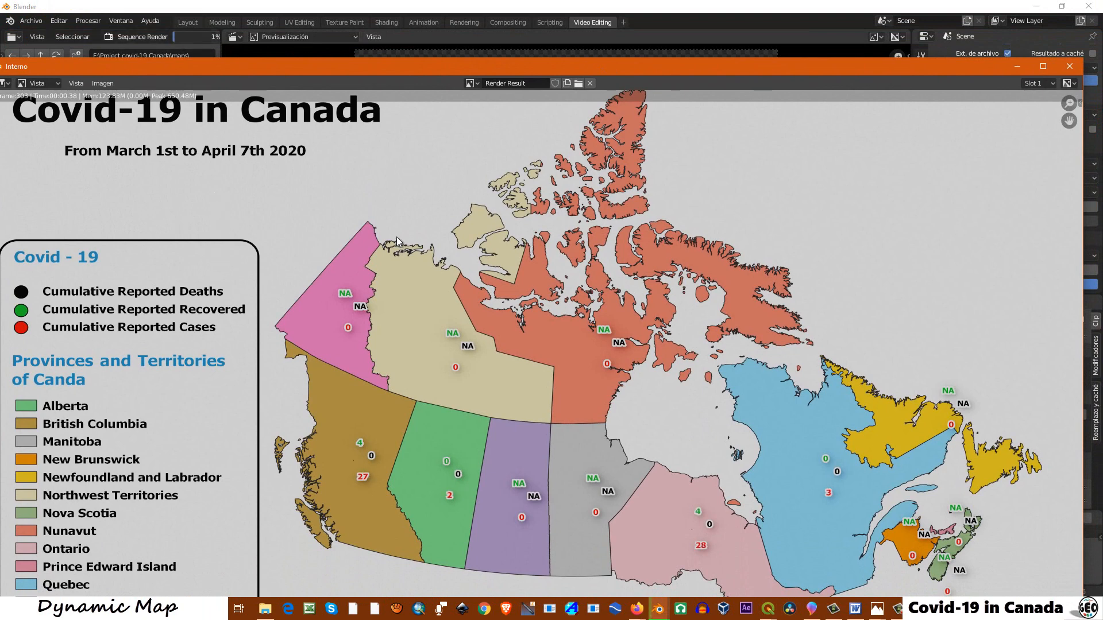
click(1017, 66)
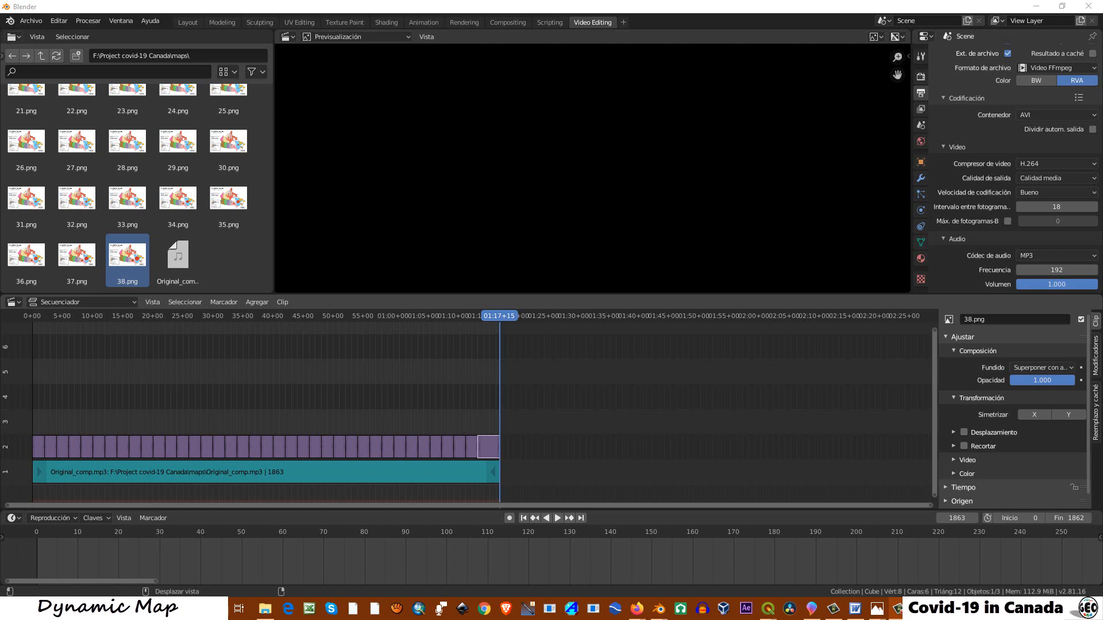
- Switch to File Explorer, open the project's video folder and play video0000-1862.avi full screen in VLC media player
click(261, 613)
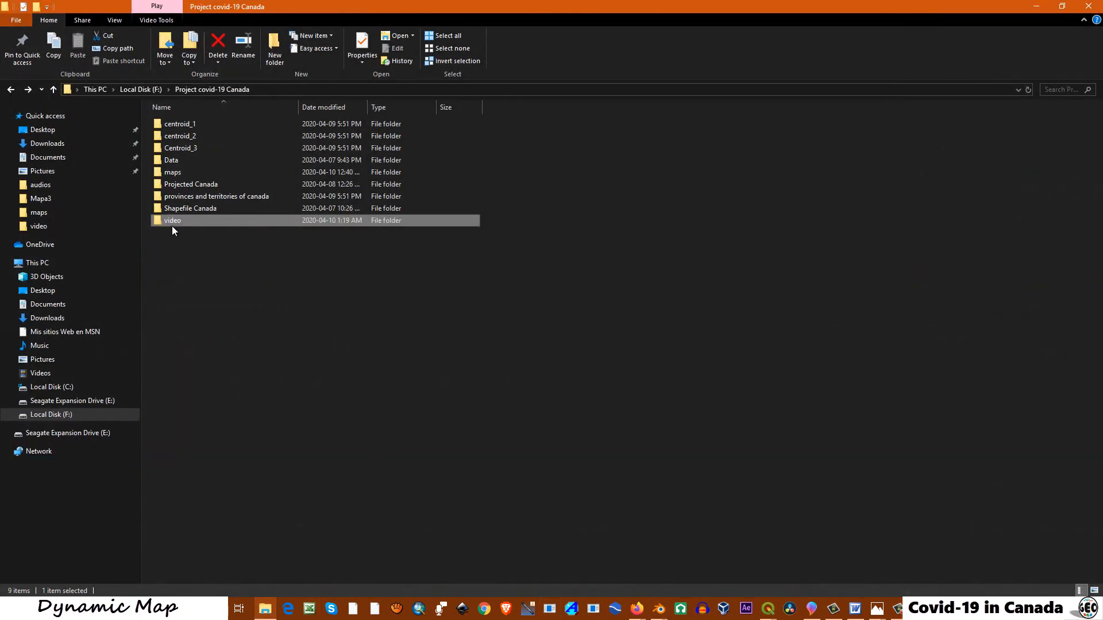
double_click(174, 222)
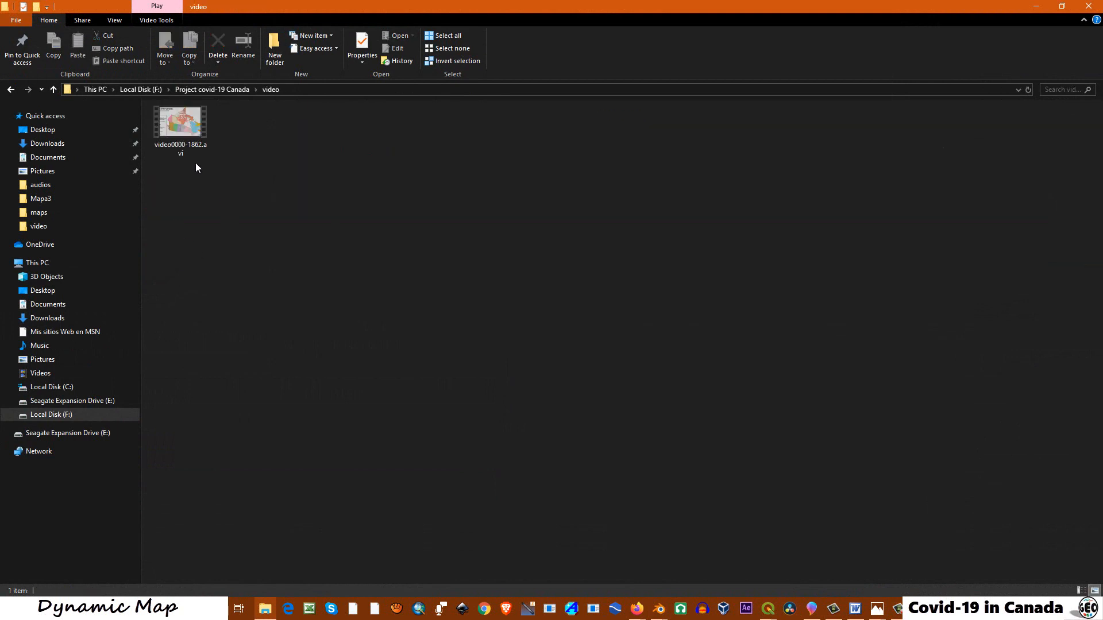
click(181, 115)
right_click(181, 115)
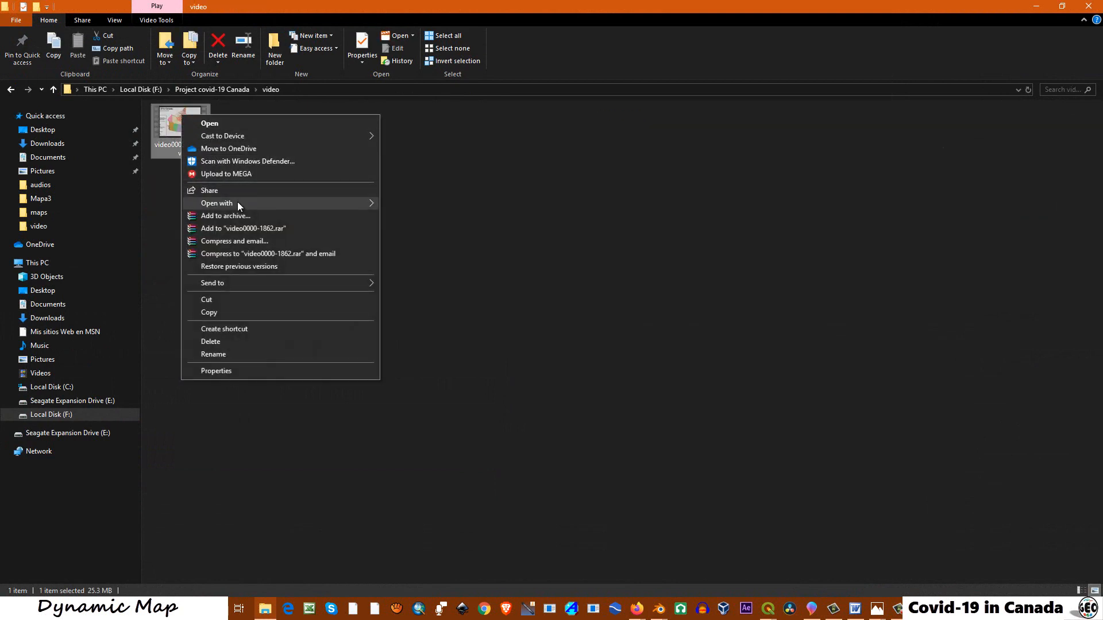
mouse_move(237, 203)
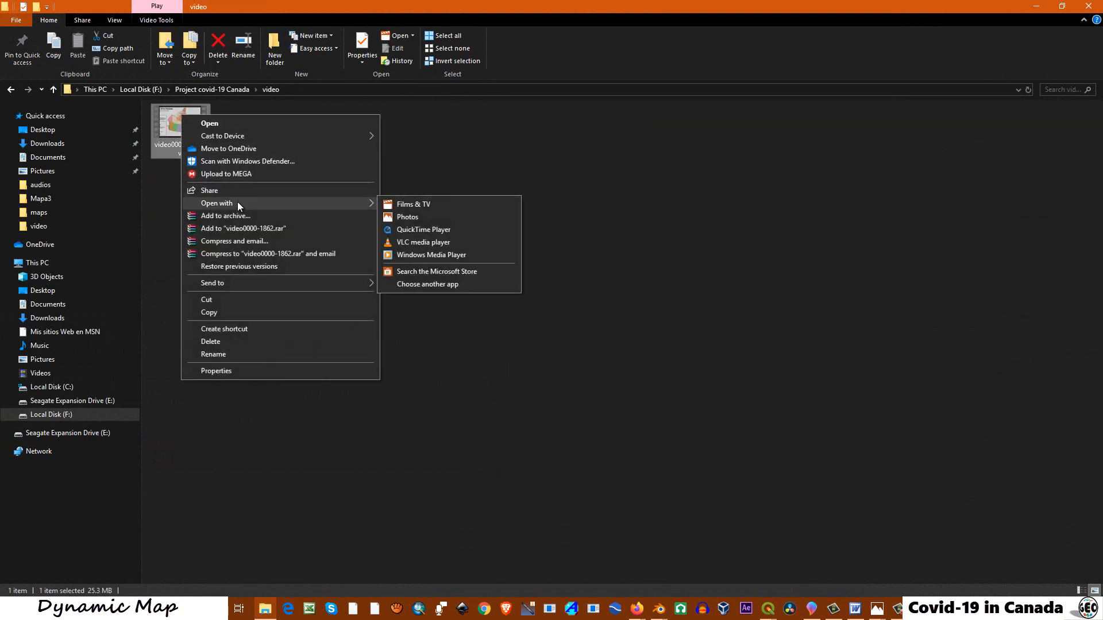
click(439, 244)
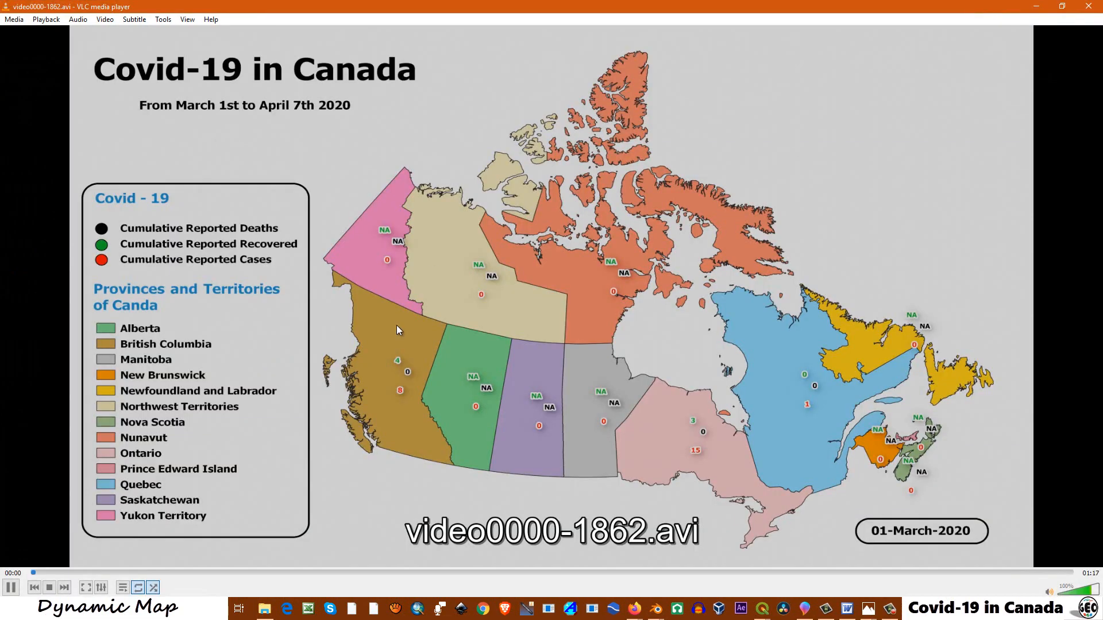
click(86, 587)
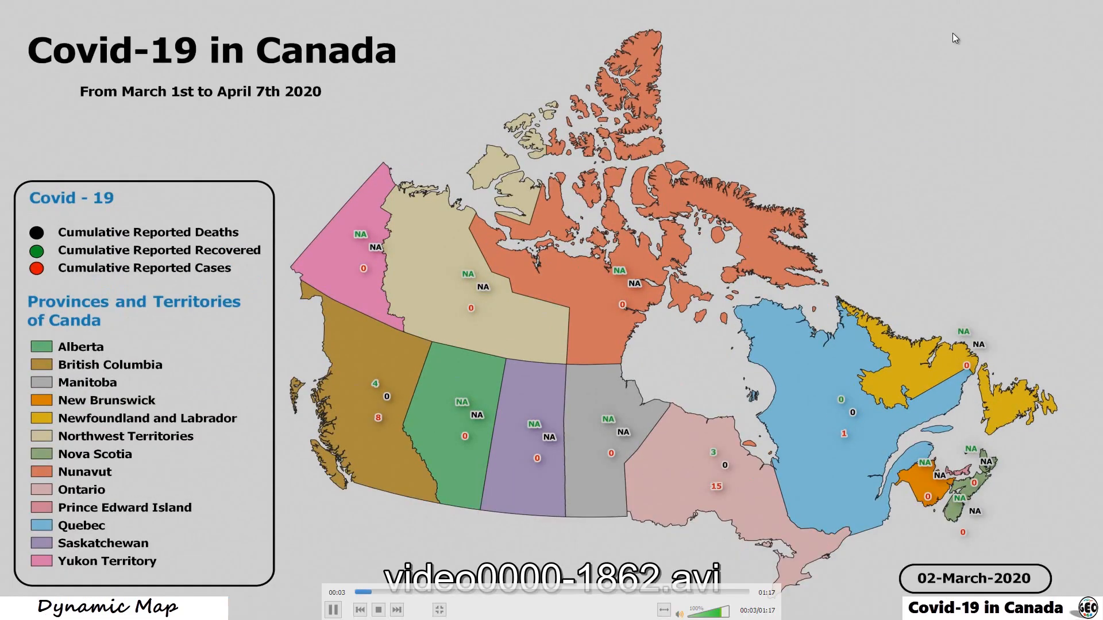